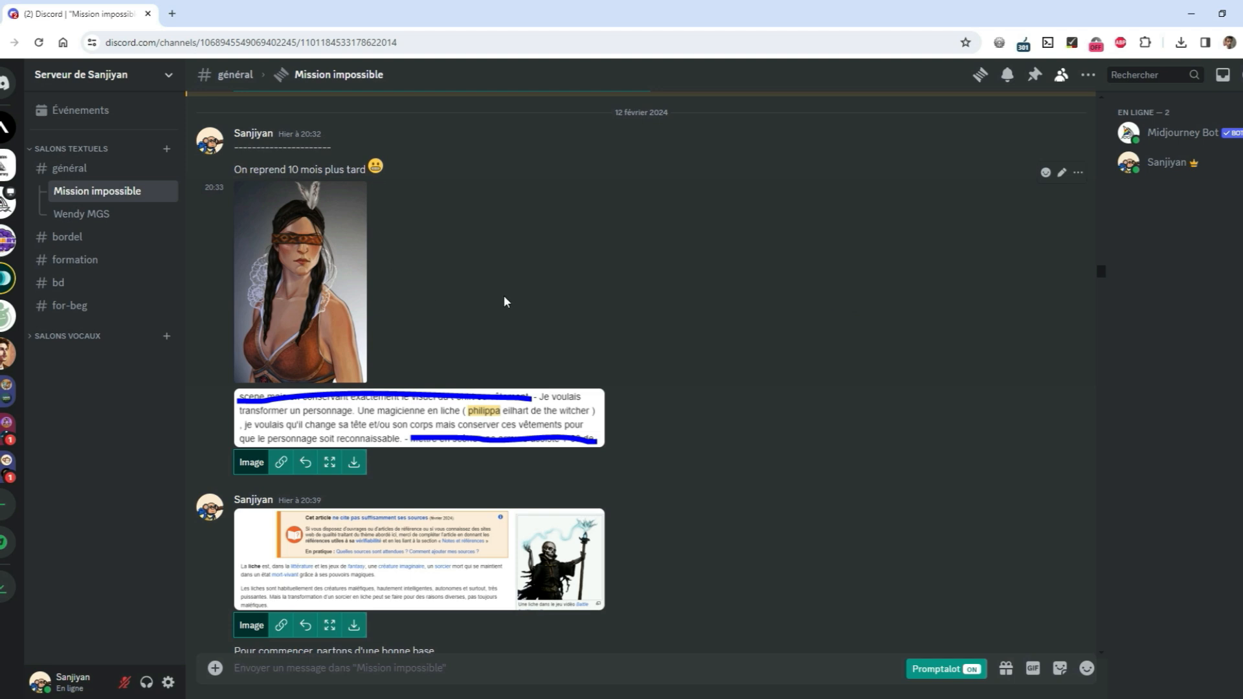
Enlarge the blindfolded reference portrait and the screenshot of the transformation request to examine them
click(333, 298)
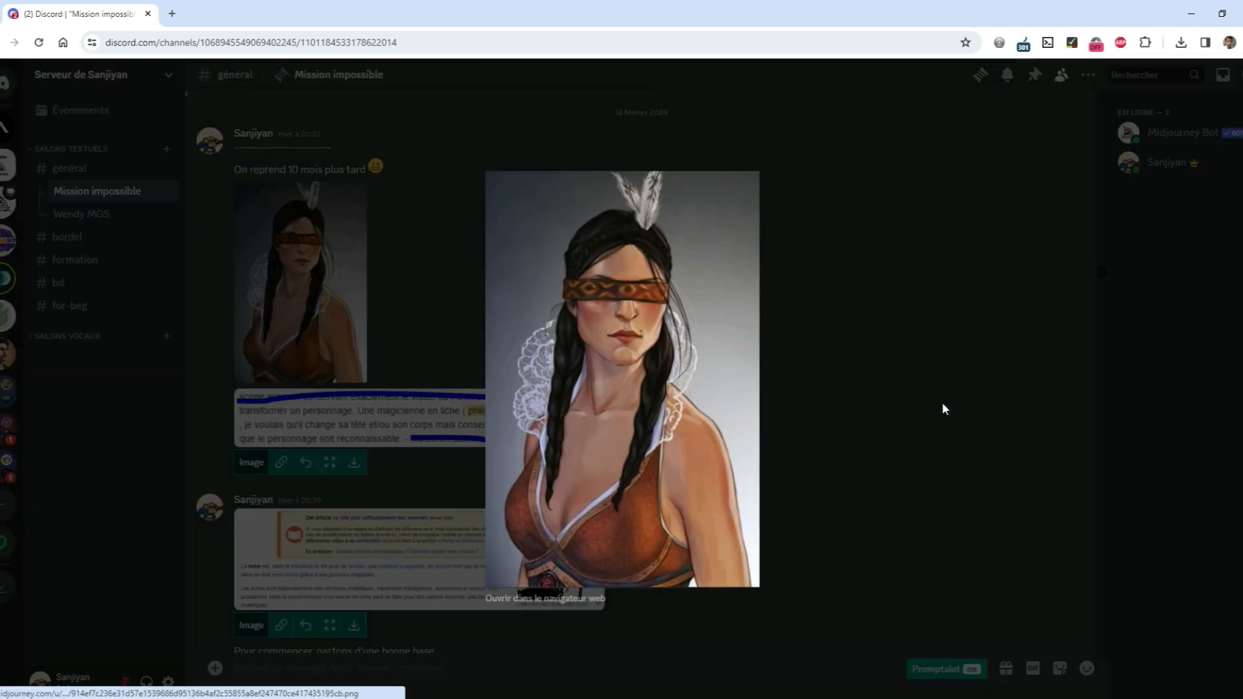
click(914, 393)
click(463, 421)
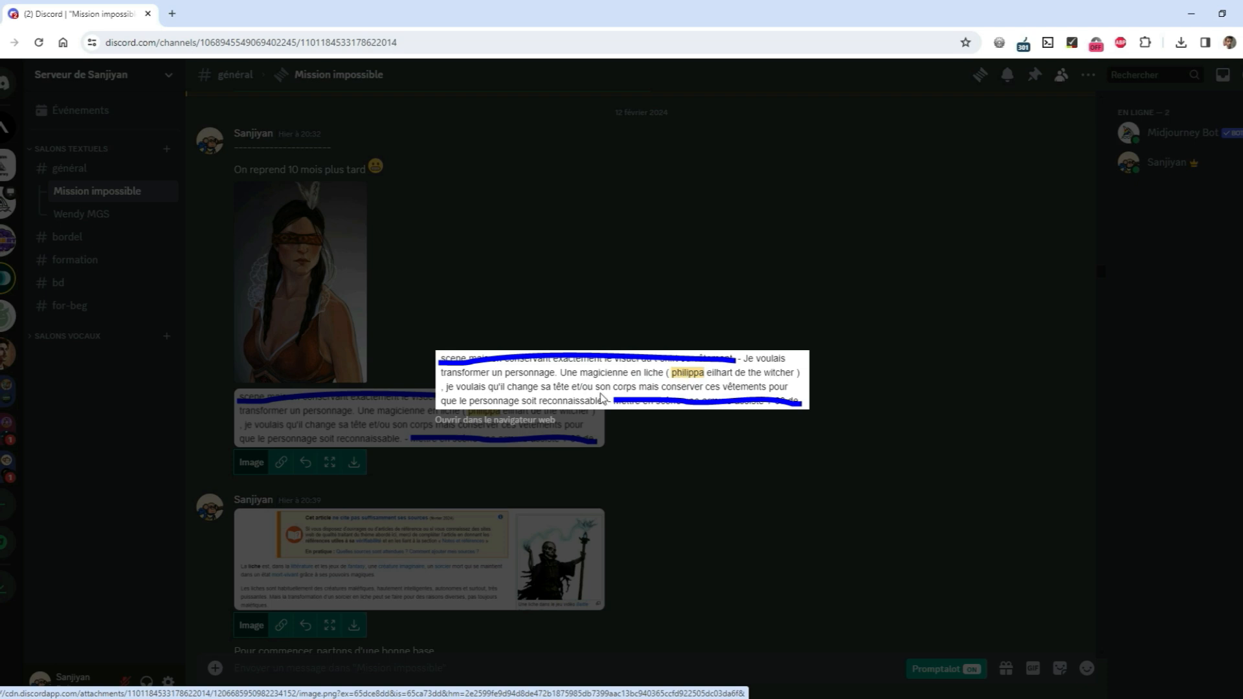
click(710, 465)
scroll(472, 508, down, 1)
Open the reference portrait full size in its own browser tab and return to the Mission impossible thread
click(429, 502)
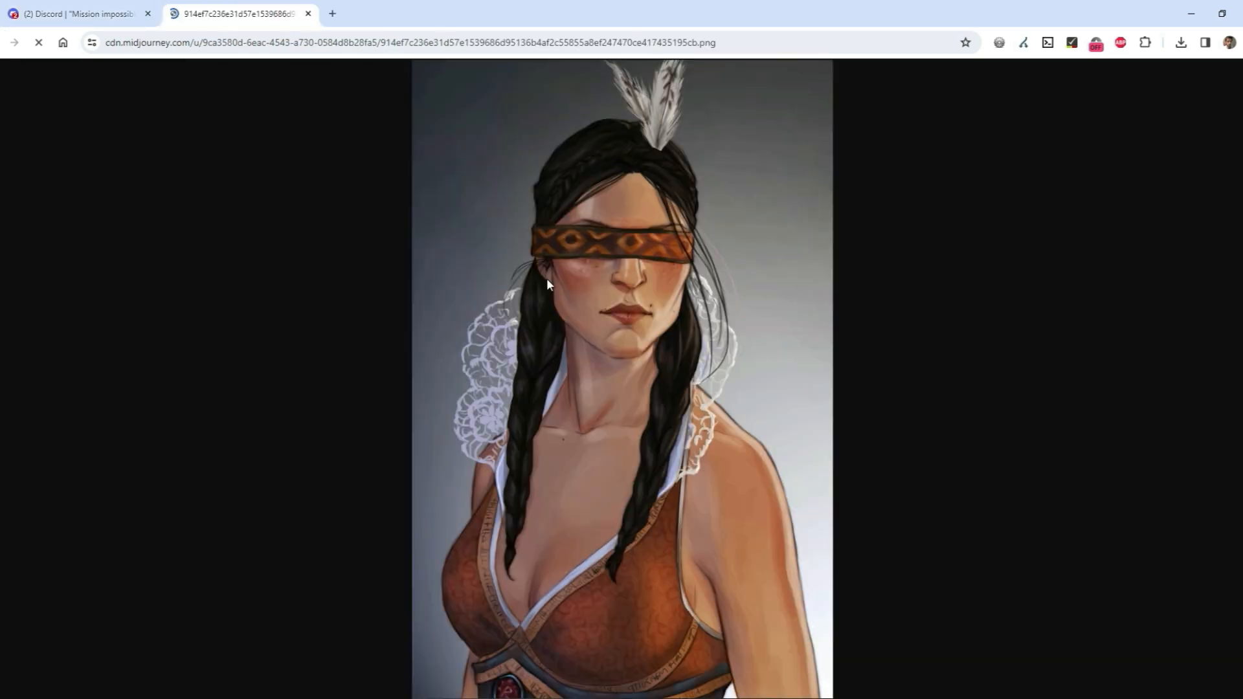
click(36, 7)
click(844, 419)
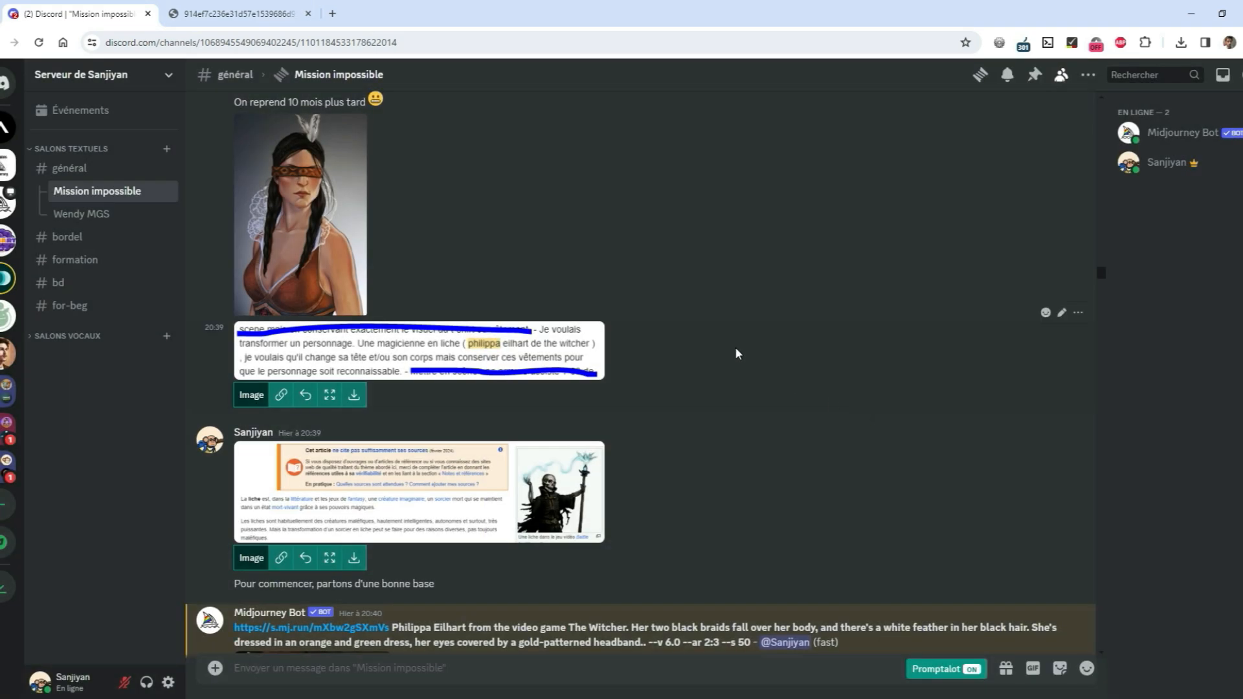
Enlarge the older skull-faced lich image made with --iw 2 and compare it with the reference portrait
scroll(774, 349, up, 10)
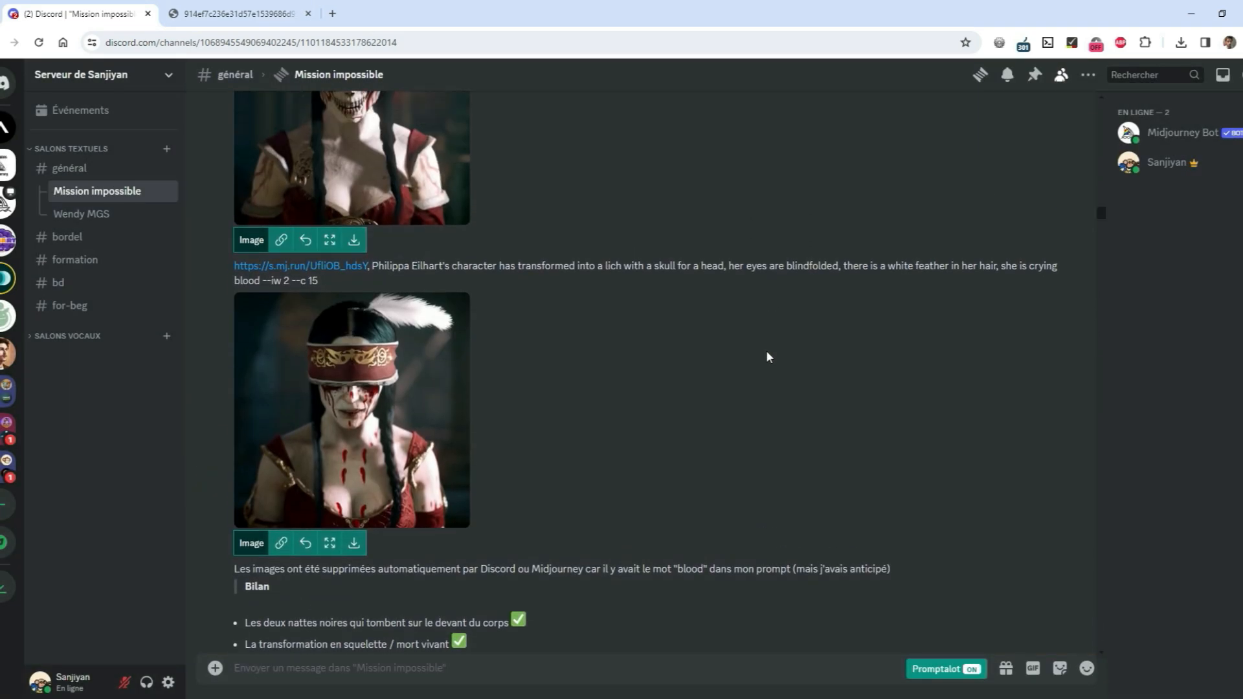
scroll(770, 357, up, 3)
click(316, 255)
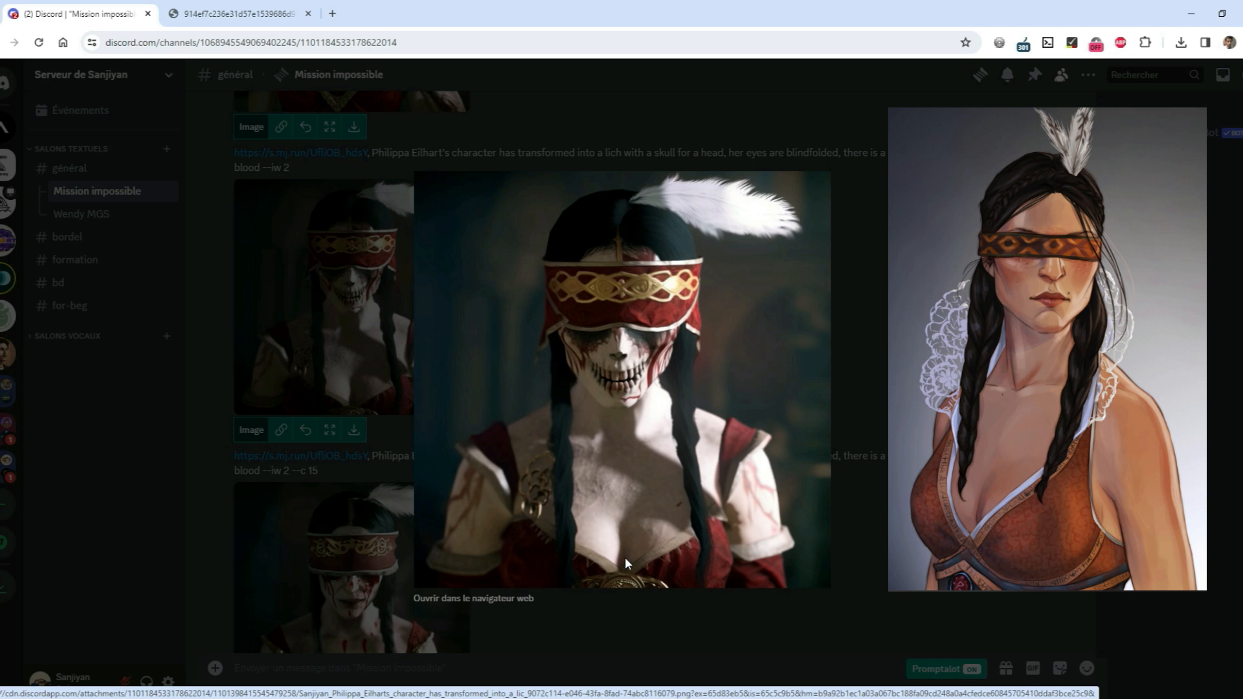
click(280, 10)
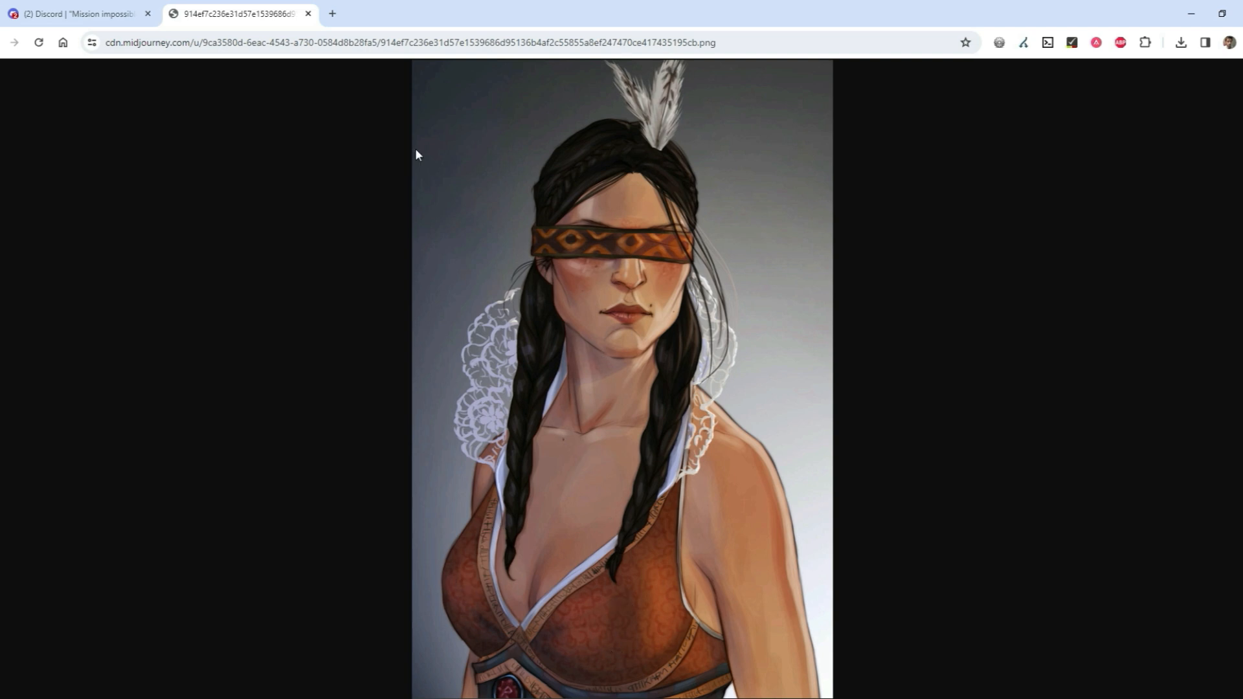
click(103, 12)
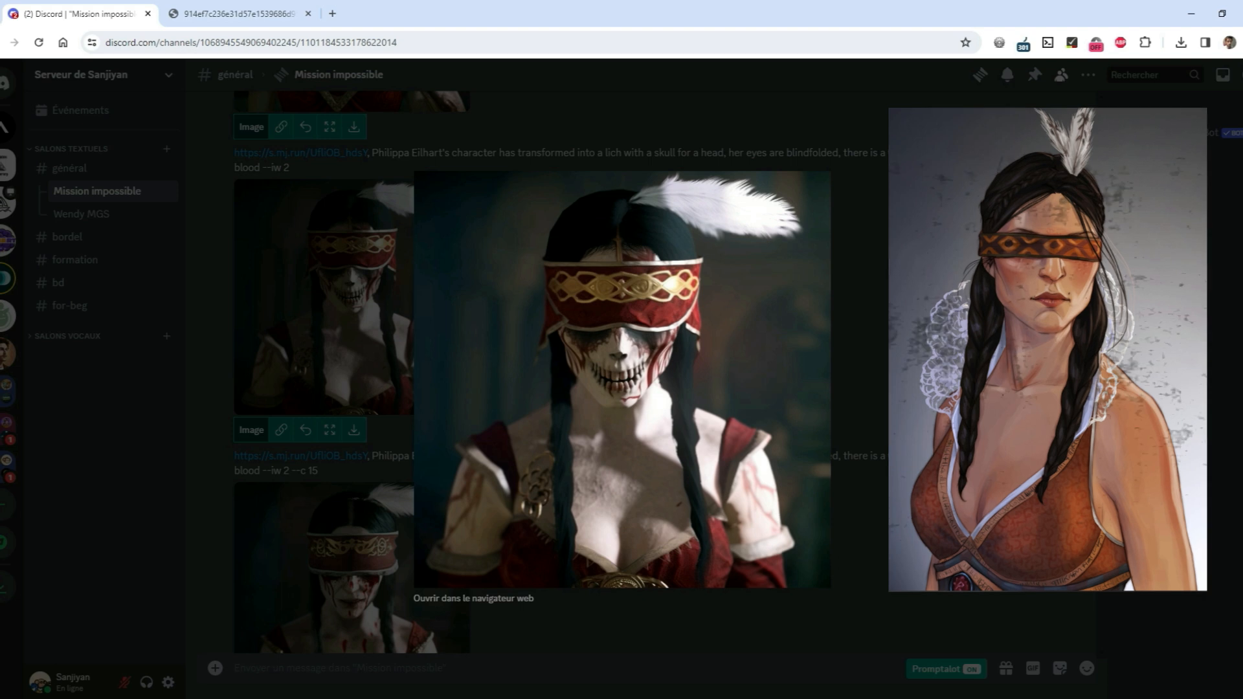
click(915, 561)
Review the Bilan checklist and check the first --v 6.0 Philippa Eilhart prompt against the reference portrait
scroll(917, 565, down, 15)
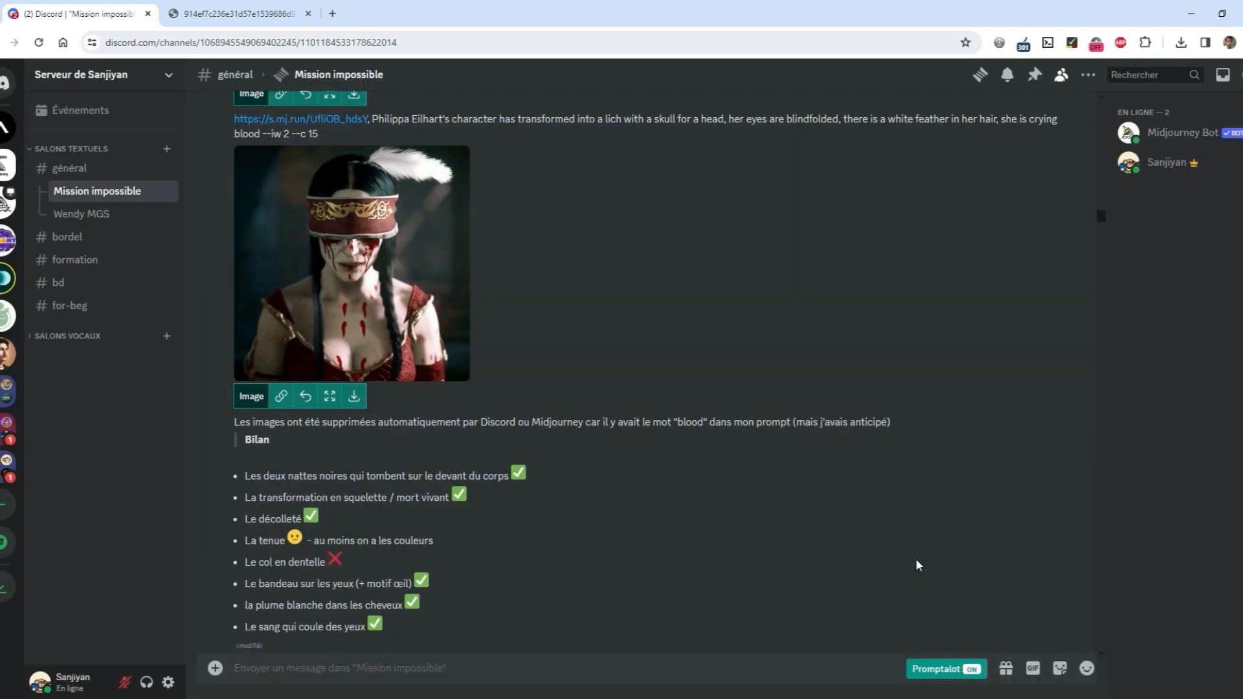
scroll(908, 561, down, 2)
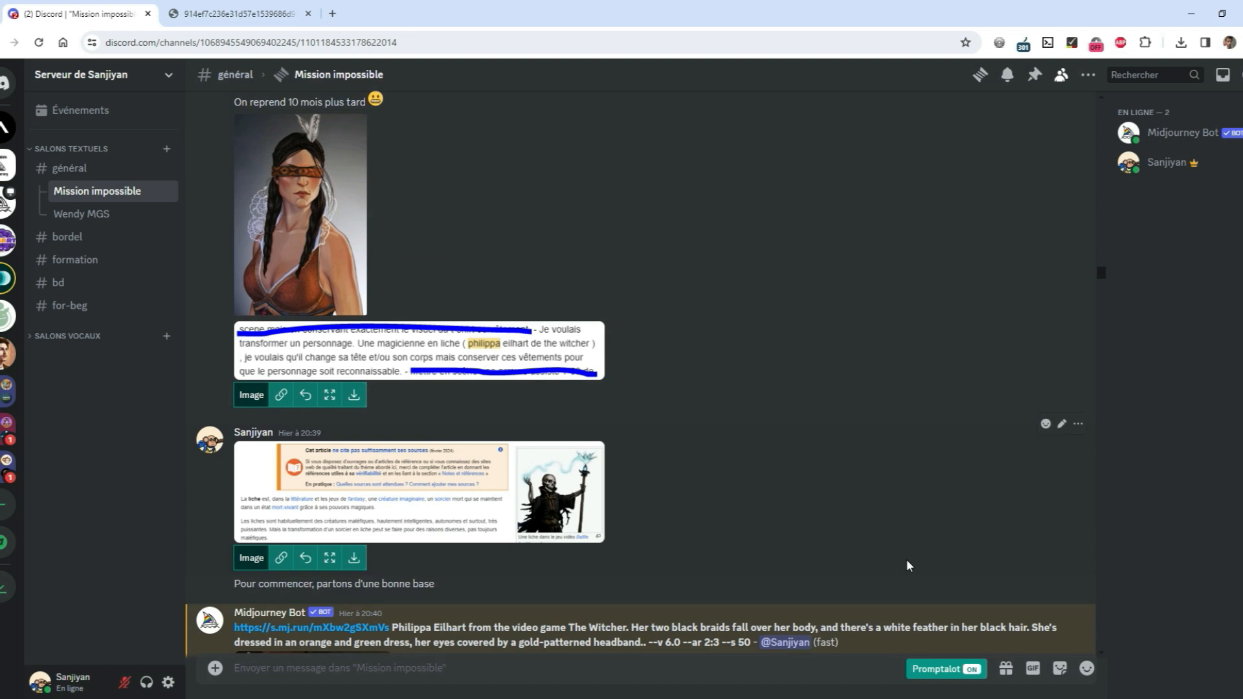
scroll(909, 562, down, 4)
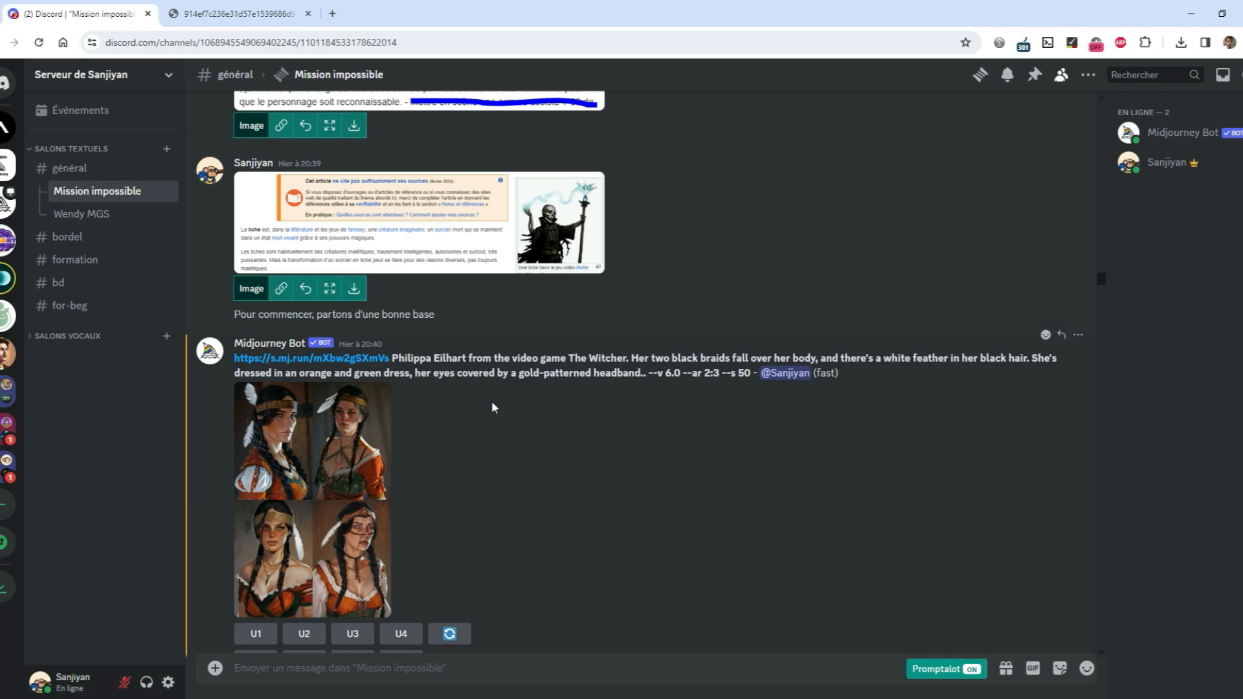
click(204, 12)
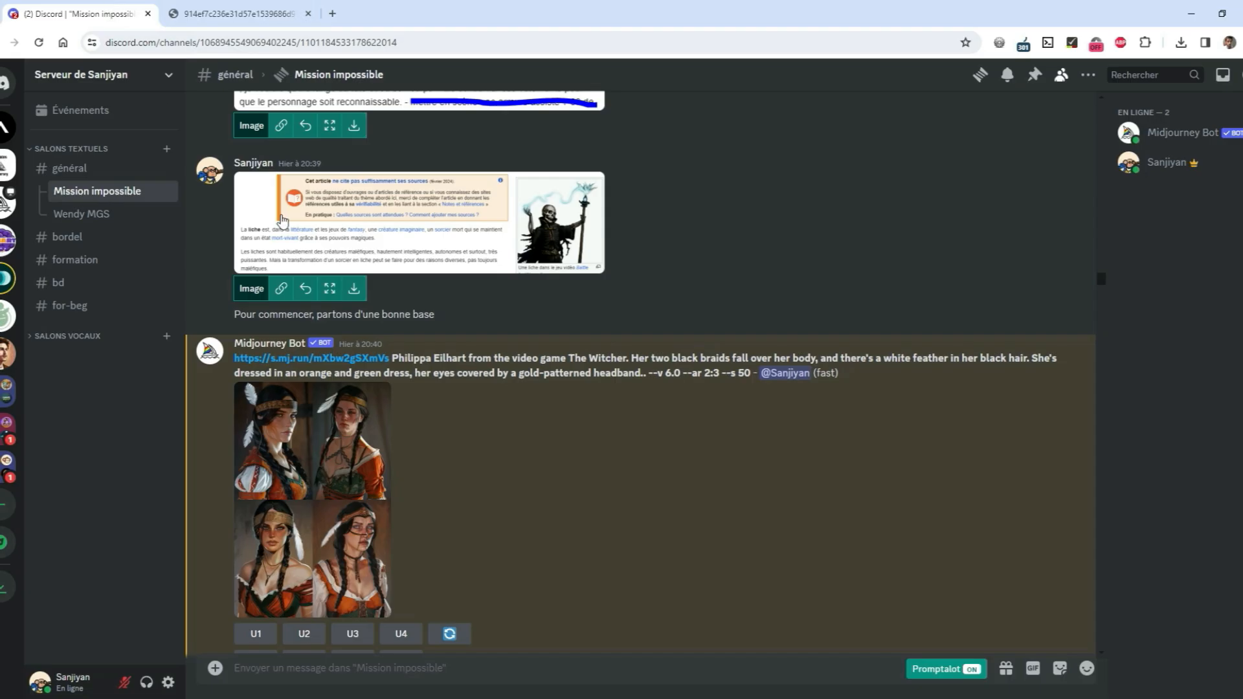
click(97, 13)
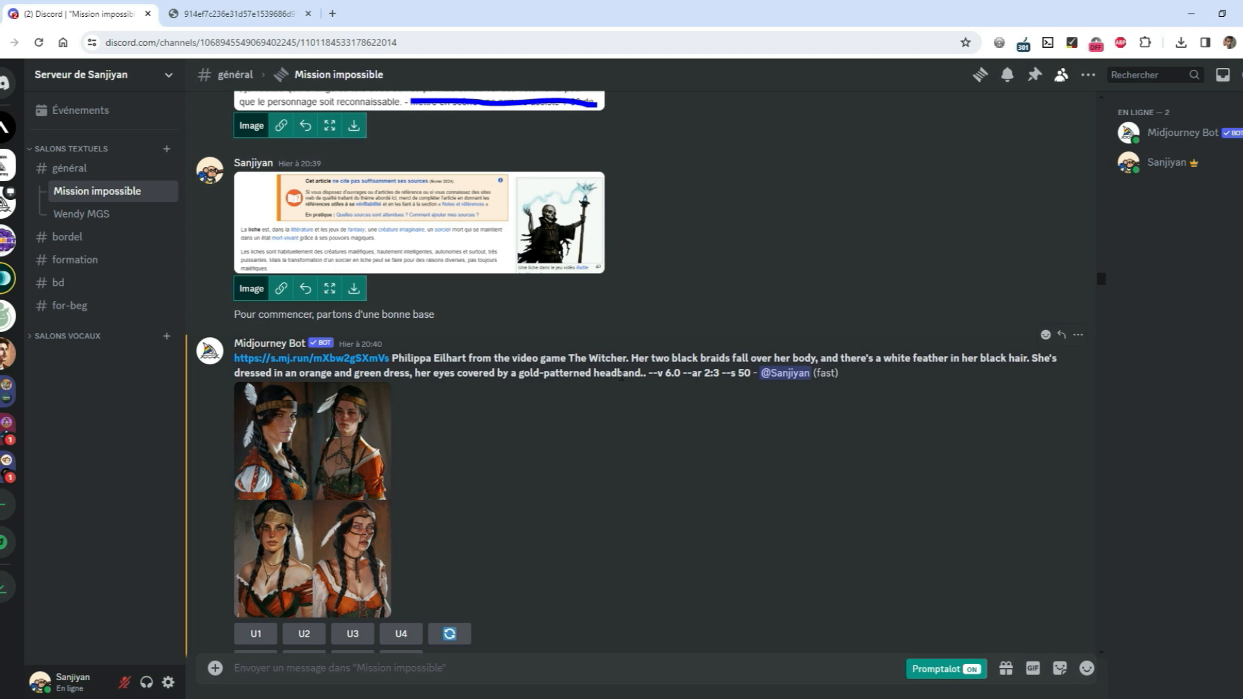
Compare the first Philippa Eilhart prompt and its image grid with the --iw 2 version below it
scroll(620, 374, down, 1)
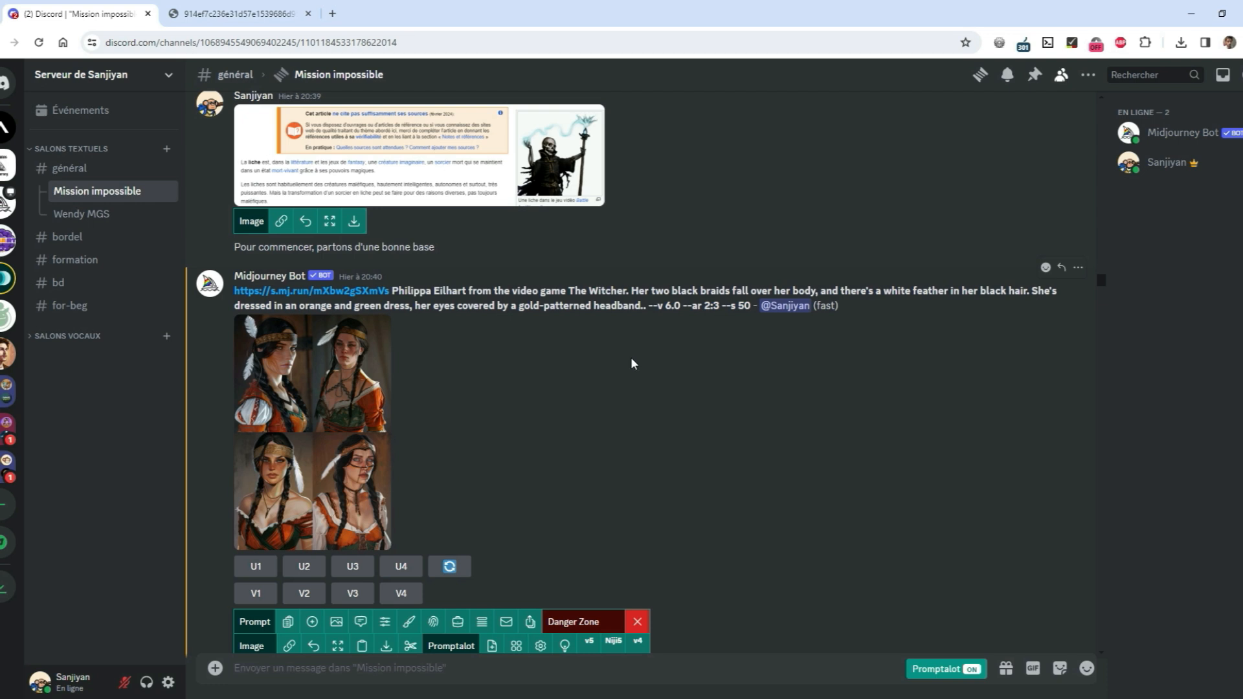
scroll(633, 364, down, 5)
drag(711, 364, 685, 367)
click(712, 420)
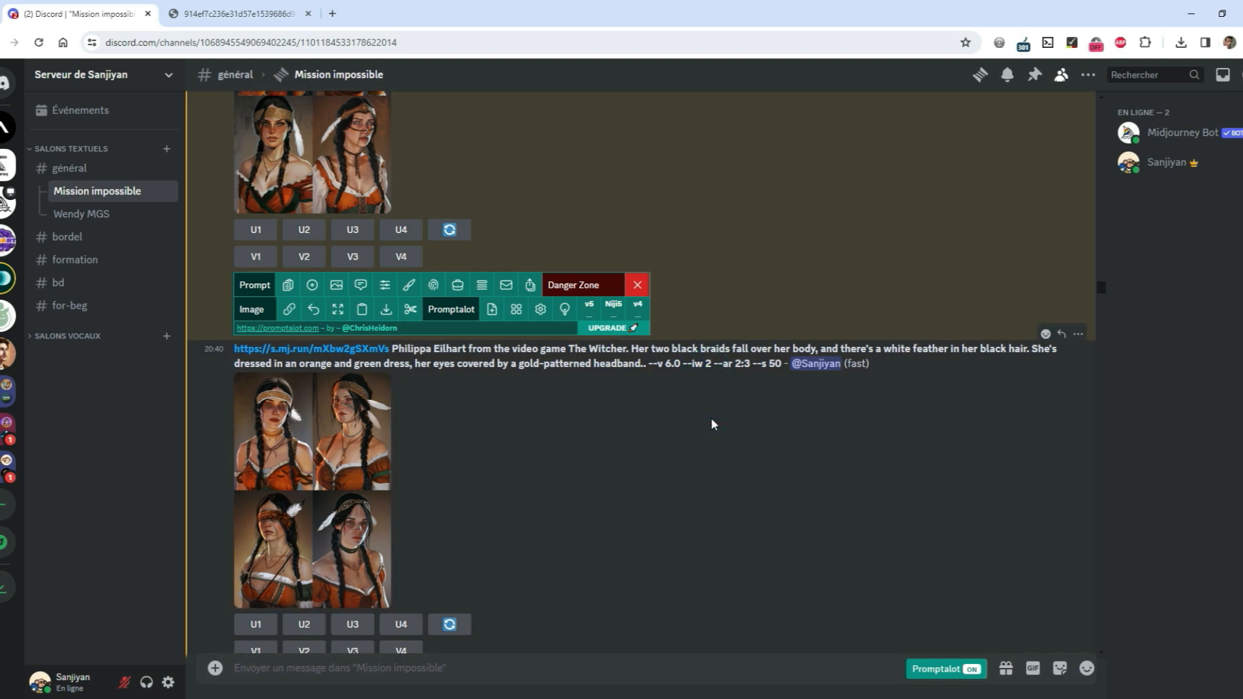
scroll(508, 286, up, 3)
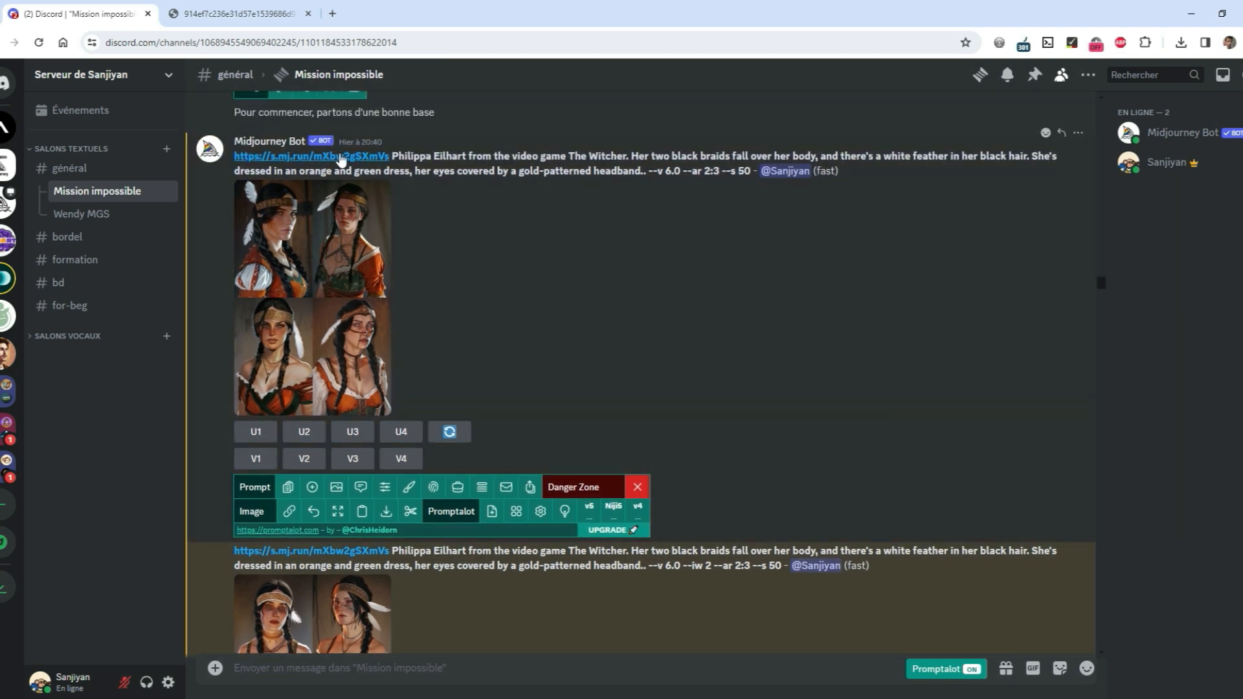
Open the first, the --iw 2 and the --iw 3 image grids full size in separate browser tabs
click(328, 328)
click(518, 596)
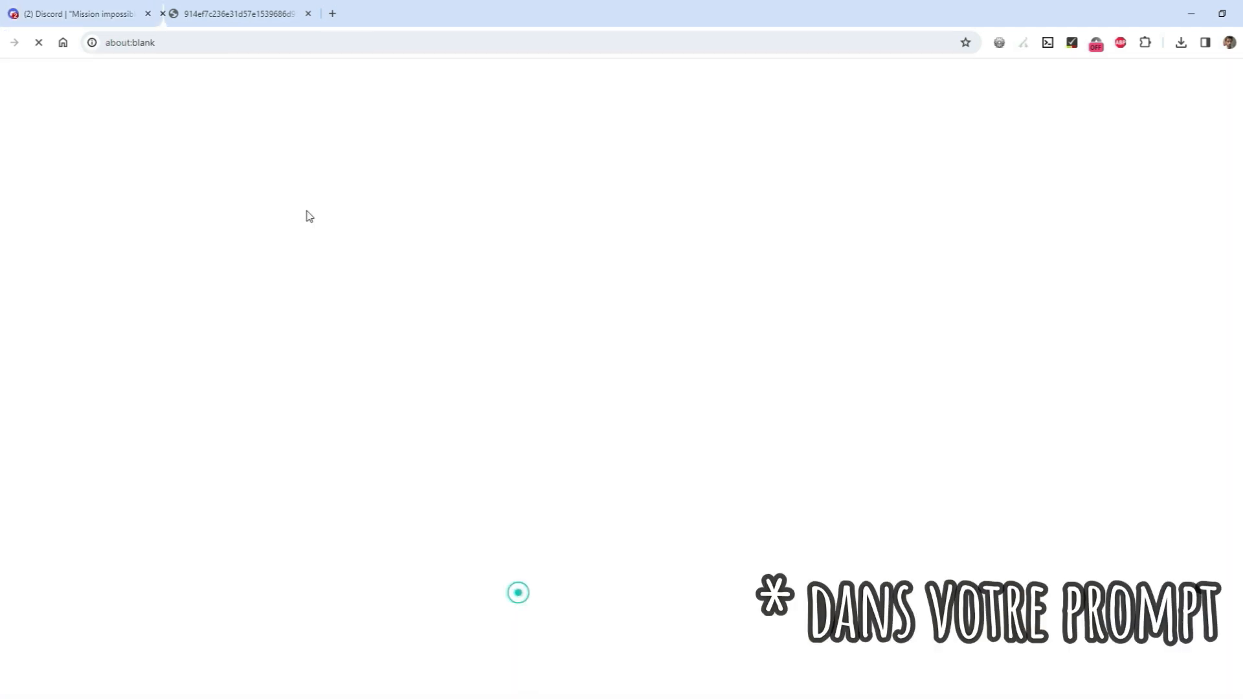
click(79, 14)
click(847, 402)
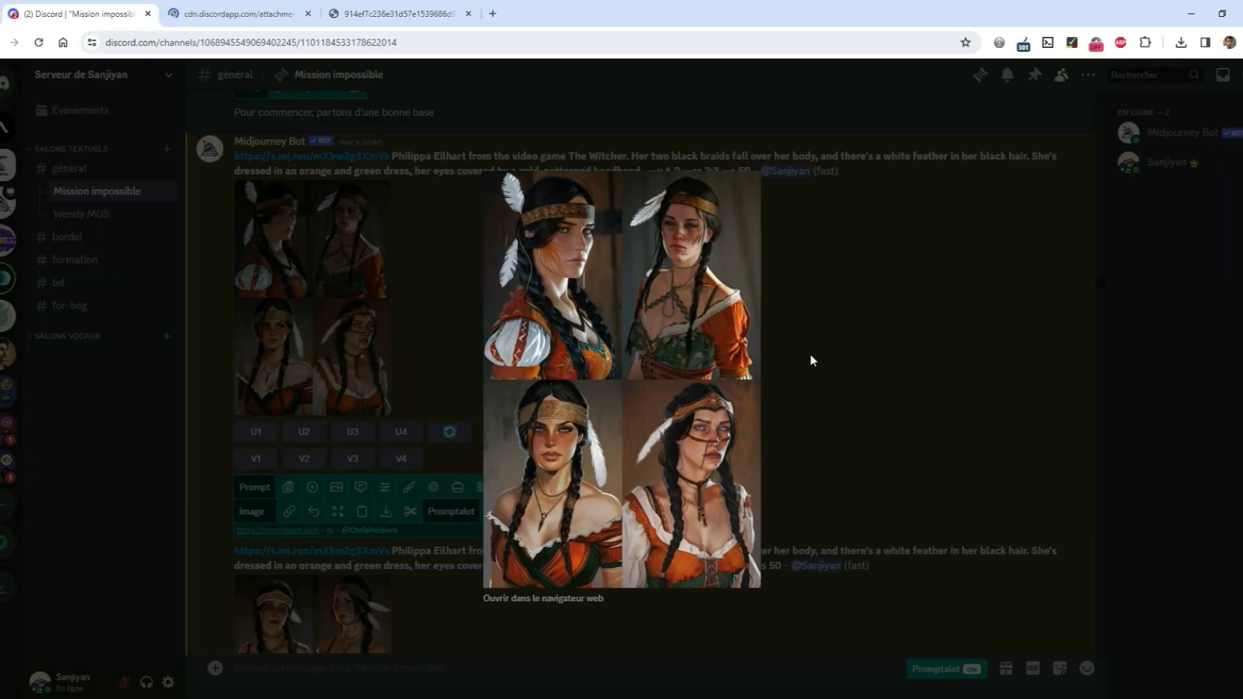
scroll(743, 335, down, 5)
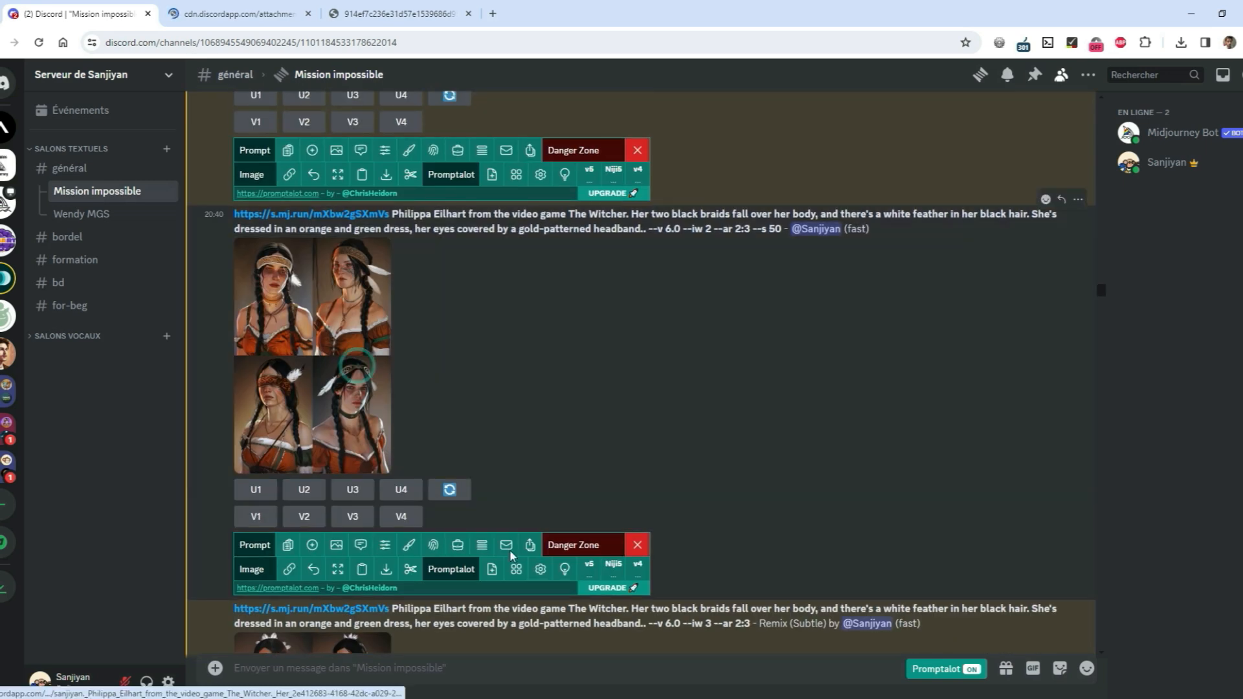
click(353, 362)
click(544, 596)
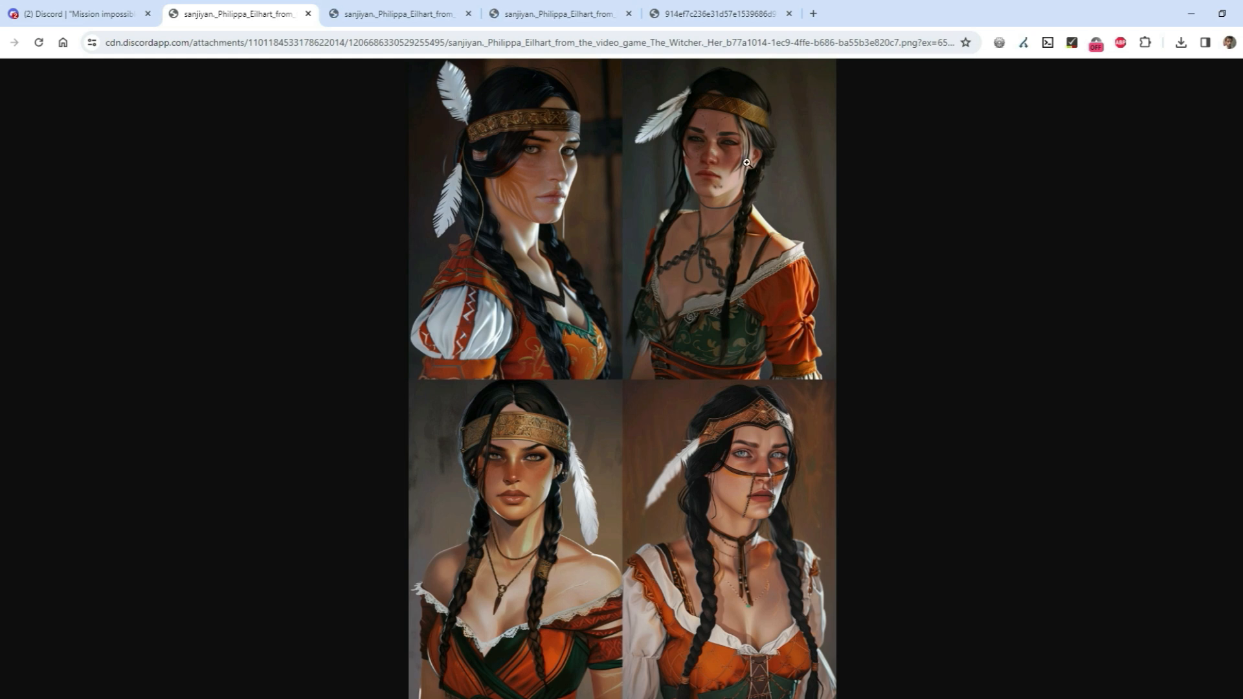
Compare the first image grid with the reference portrait, and view the --iw 2 and --iw 3 grids
click(735, 11)
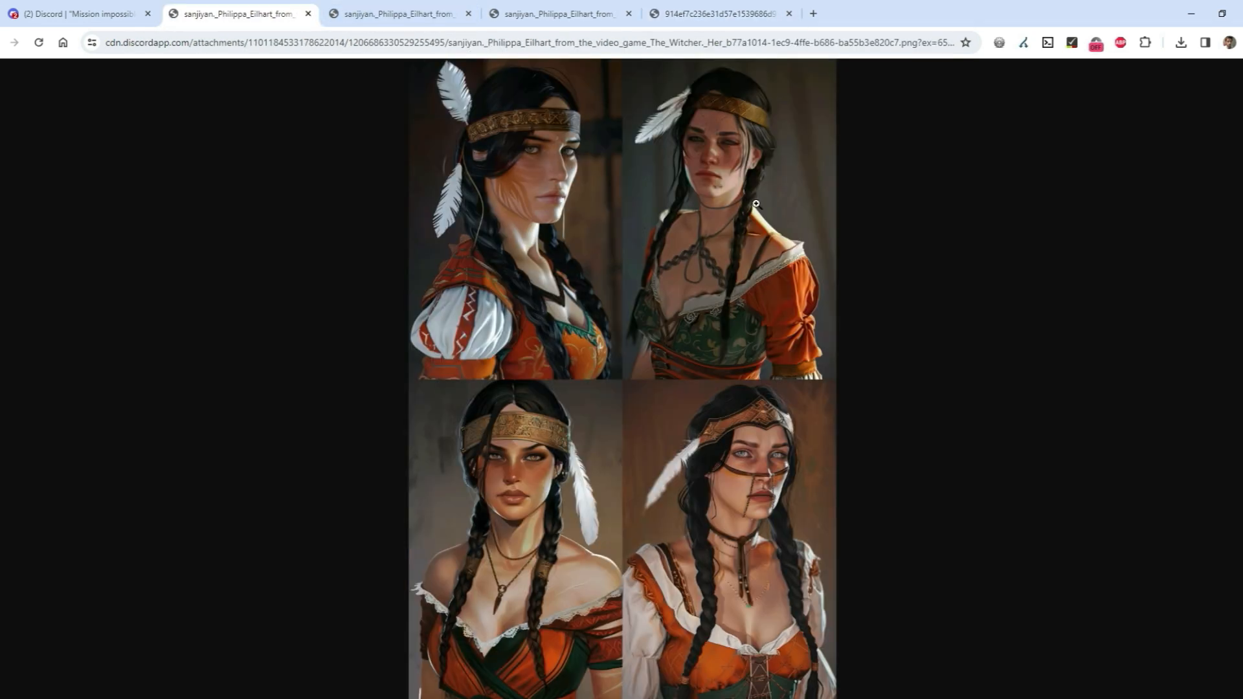
click(238, 13)
click(722, 13)
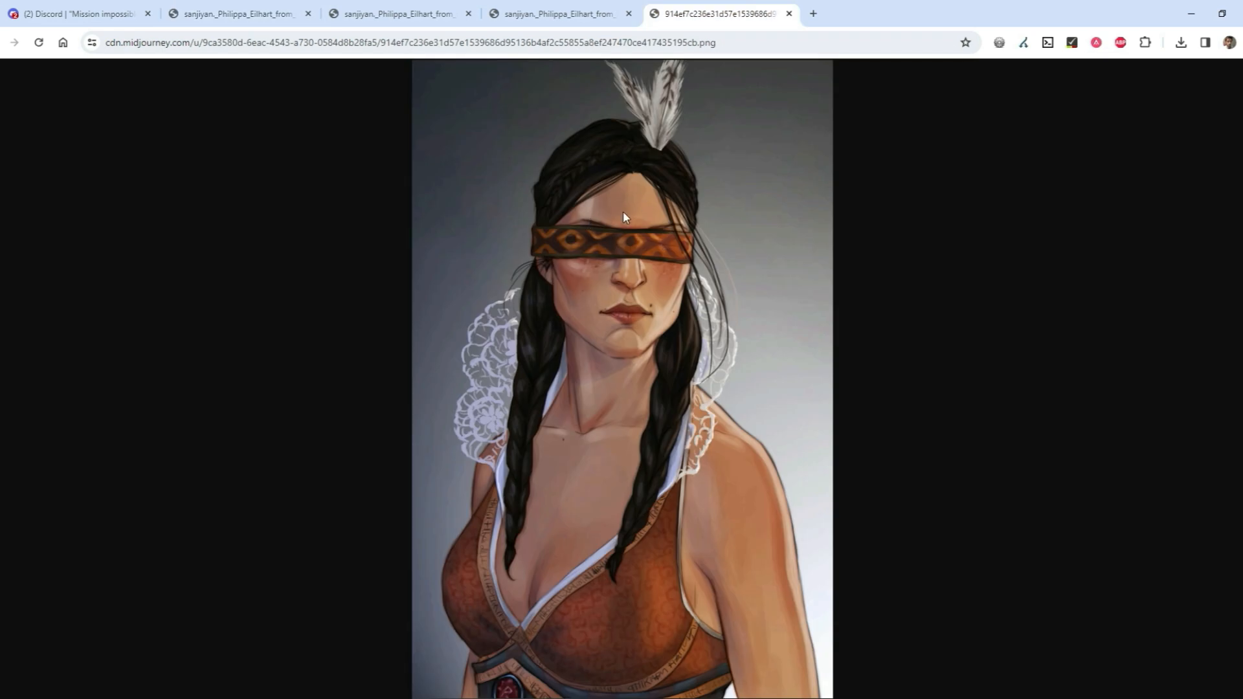
click(272, 10)
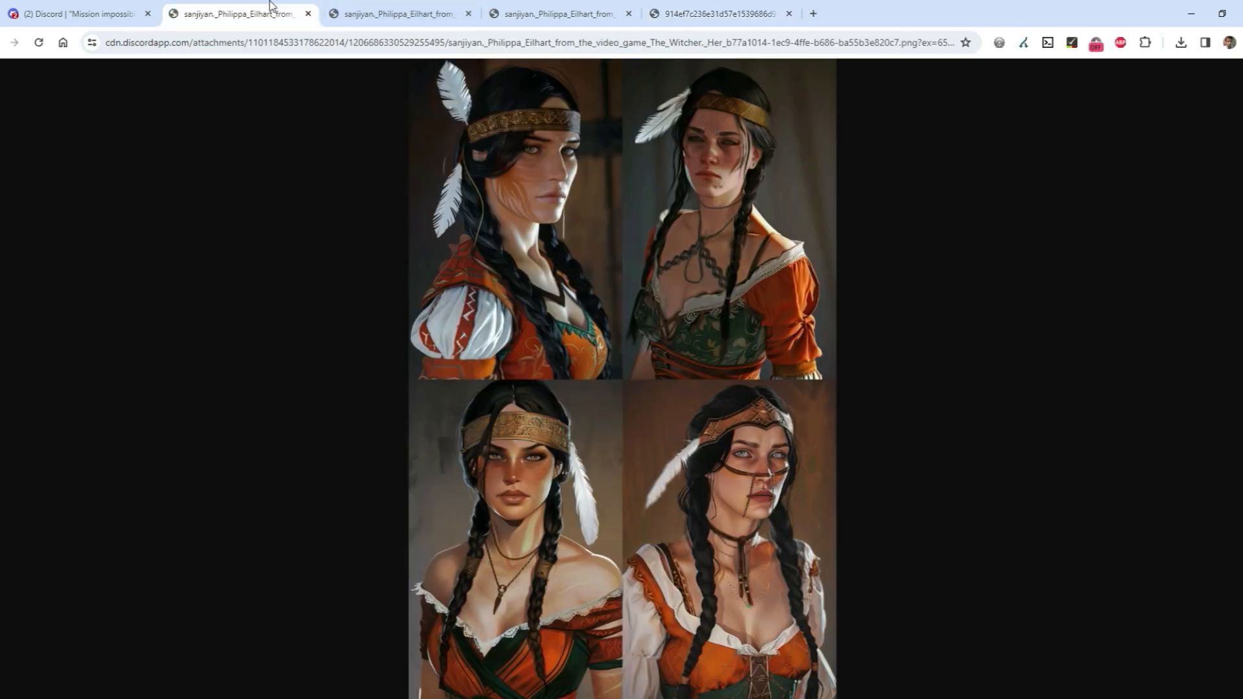
click(396, 13)
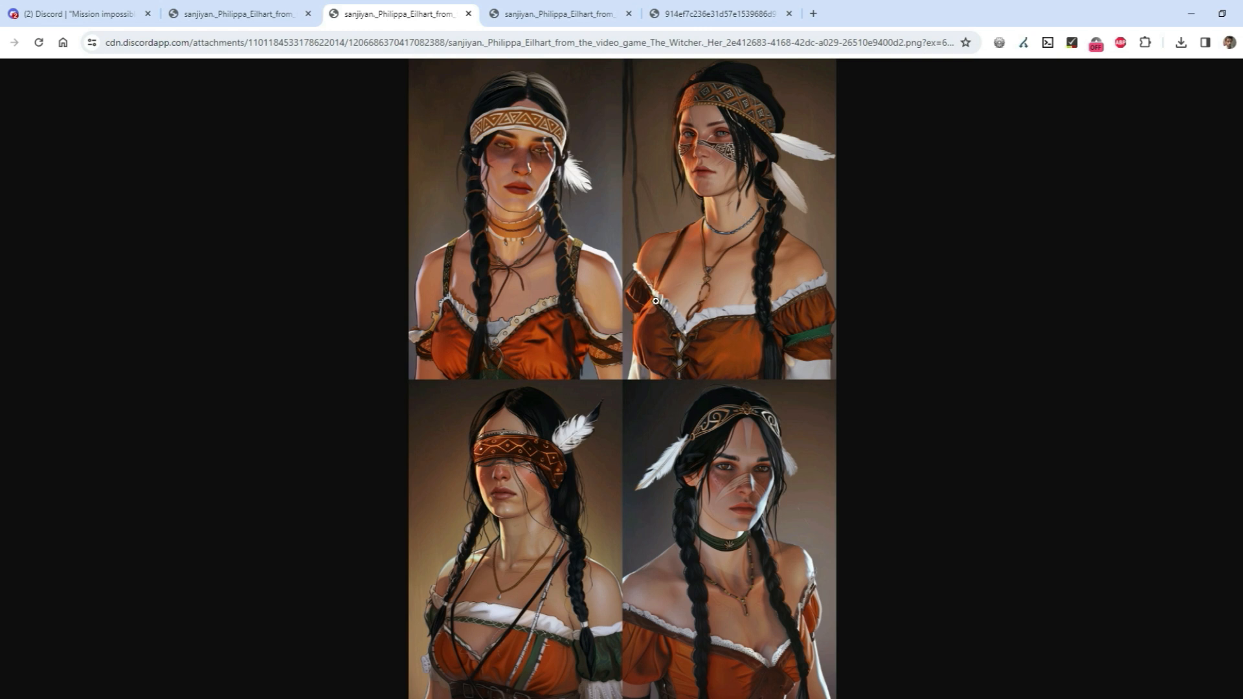
key(ctrl+Tab)
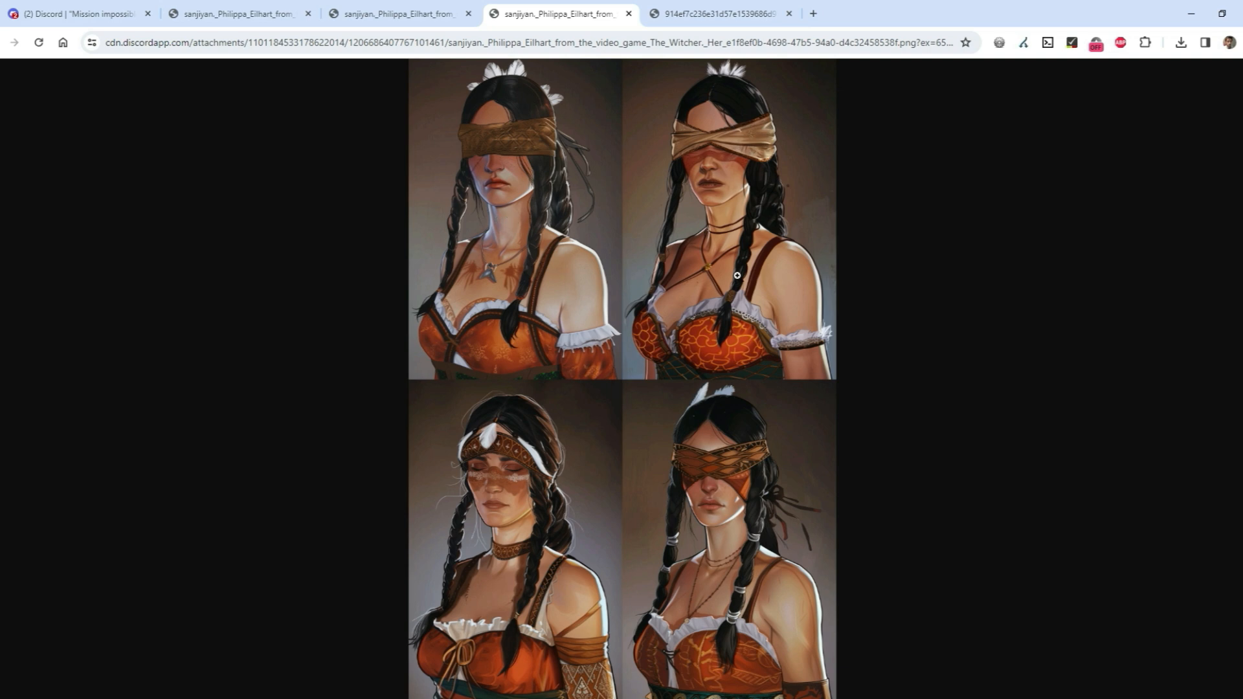
Inspect the --iw 3 grid's portraits at full size and compare the grid with the reference portrait
click(550, 146)
scroll(860, 199, down, 2)
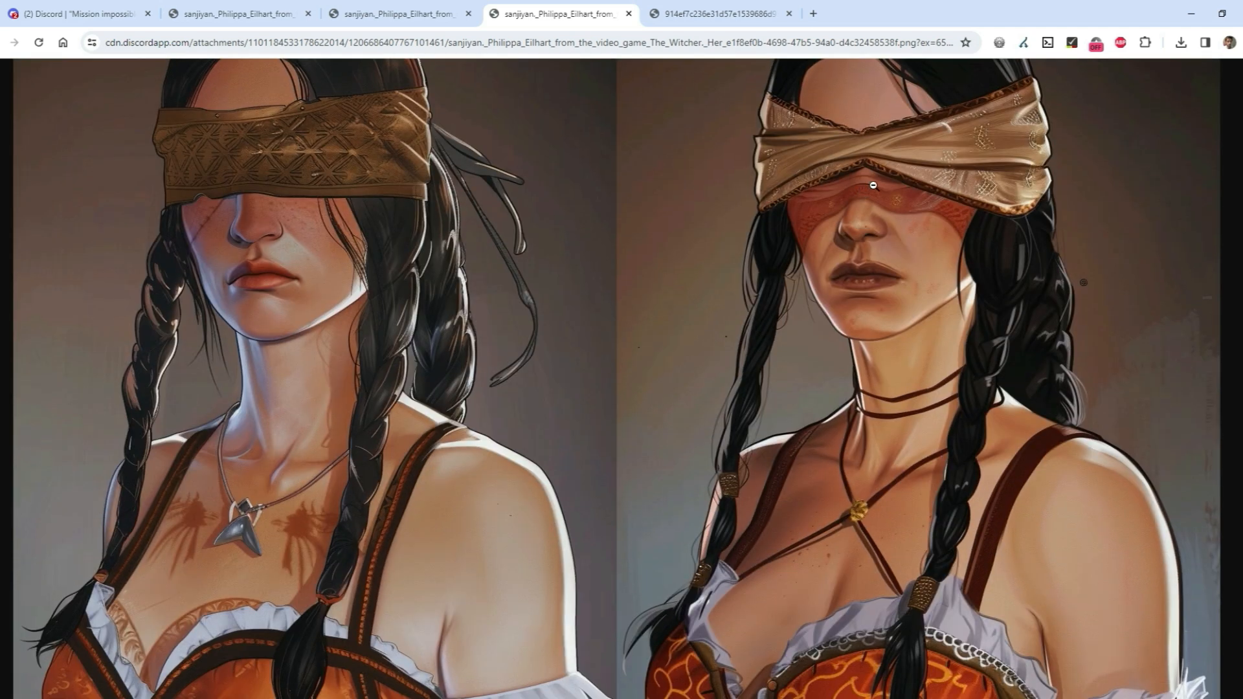
scroll(873, 185, down, 10)
click(852, 245)
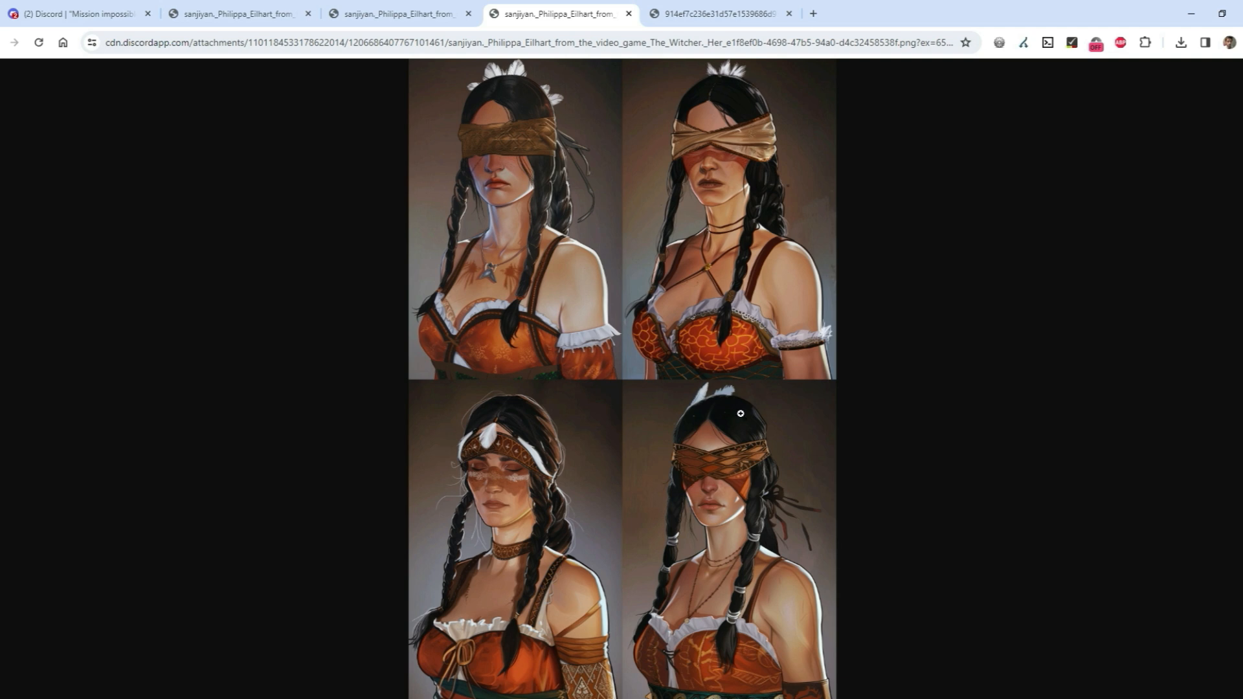
click(724, 6)
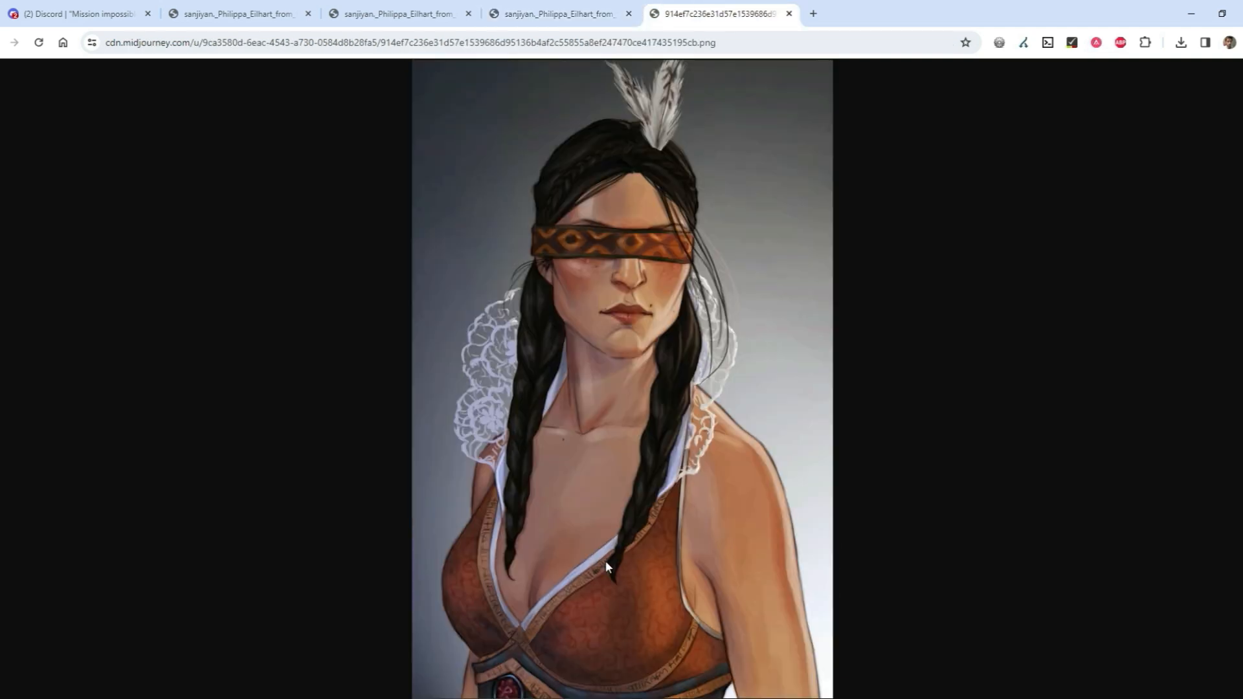
click(555, 12)
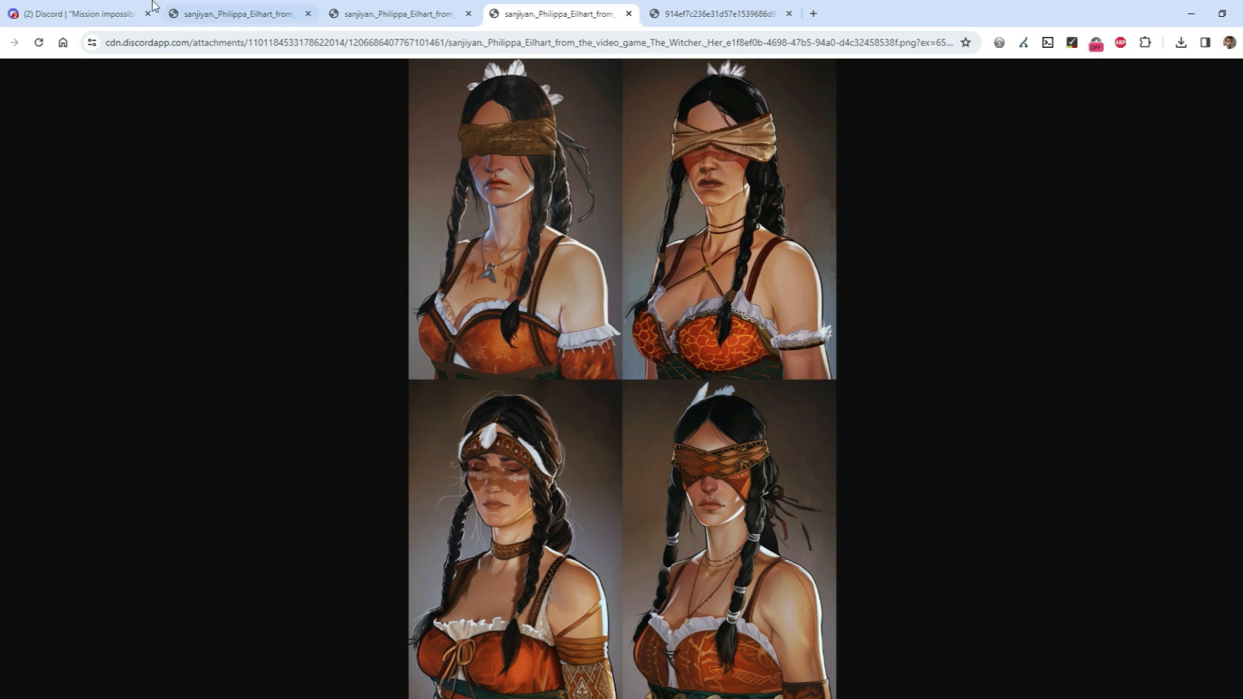
Return to the Discord thread and open the --iw 3 Image #1 starting point full size in a browser tab
click(84, 13)
click(820, 304)
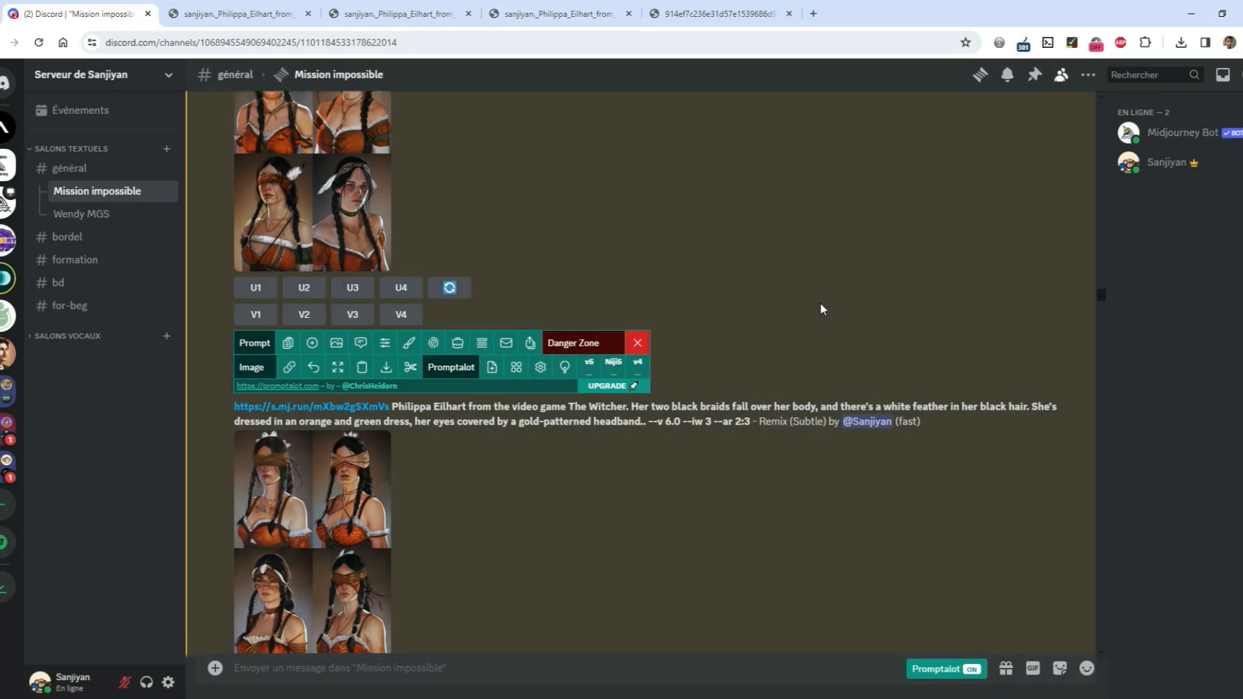
scroll(516, 225, down, 5)
scroll(442, 199, down, 2)
scroll(442, 198, down, 3)
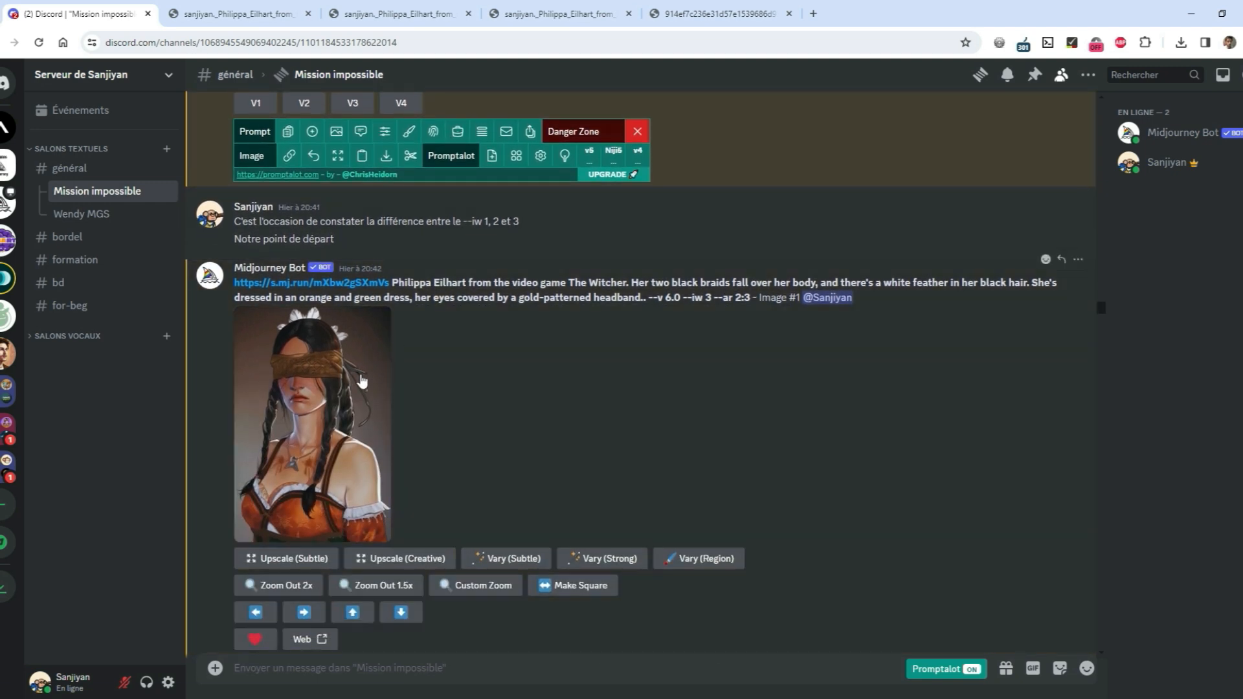
click(360, 374)
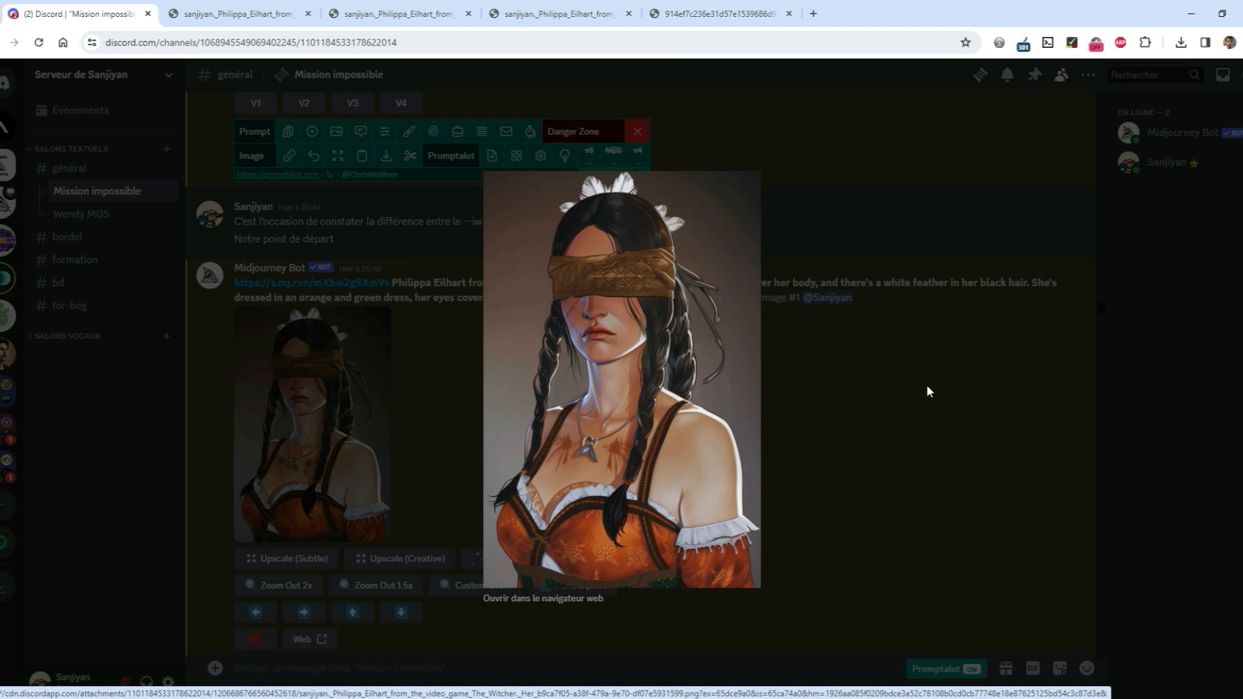
click(569, 597)
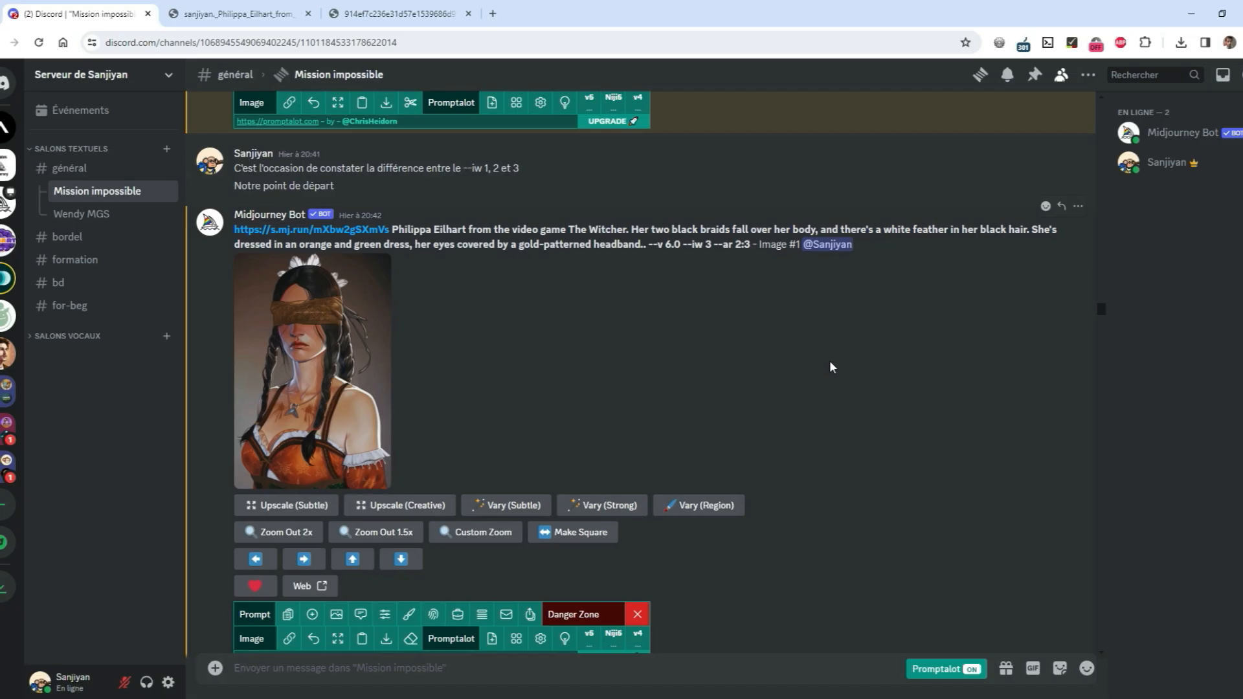
Enlarge the "empty" region-edit screenshot and compare its selected areas with the full-size starting portrait
scroll(830, 362, down, 1)
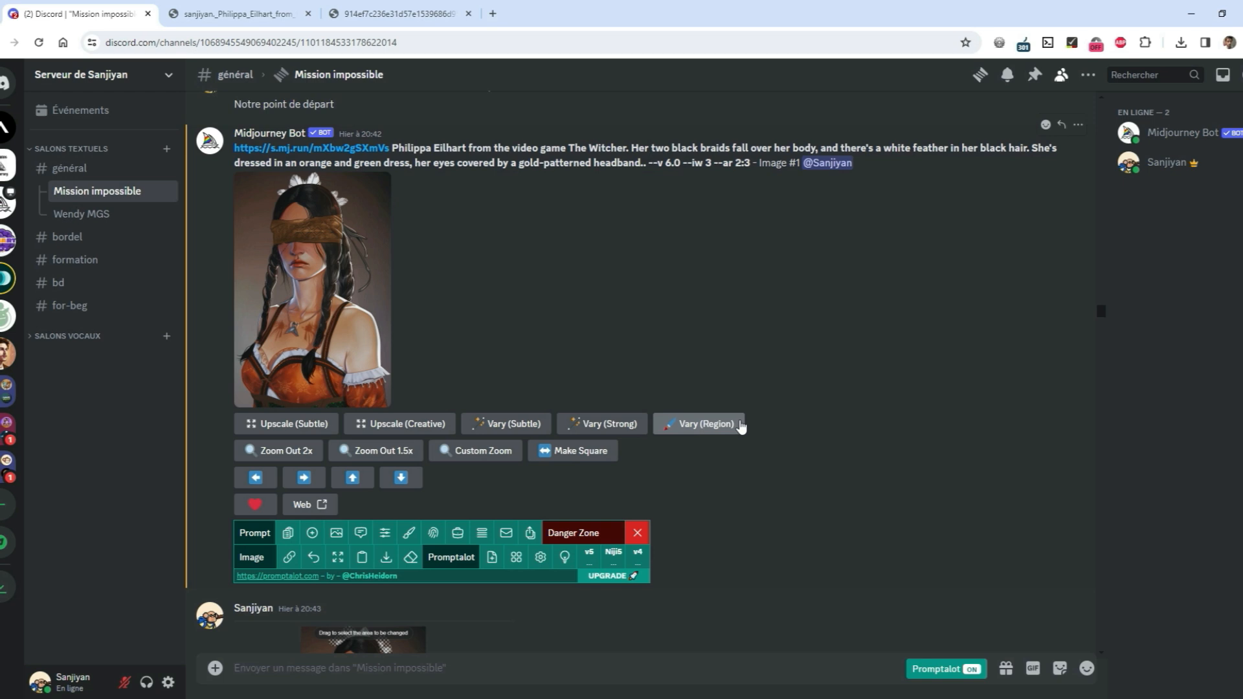
scroll(742, 425, down, 5)
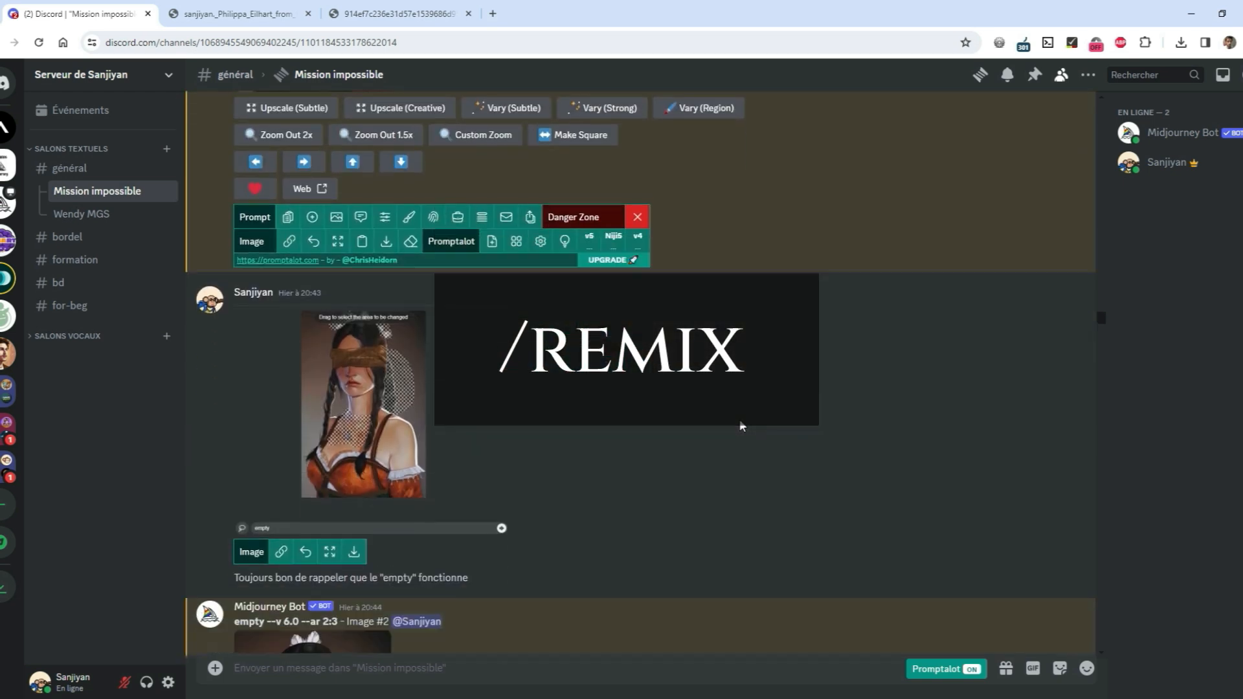
click(388, 439)
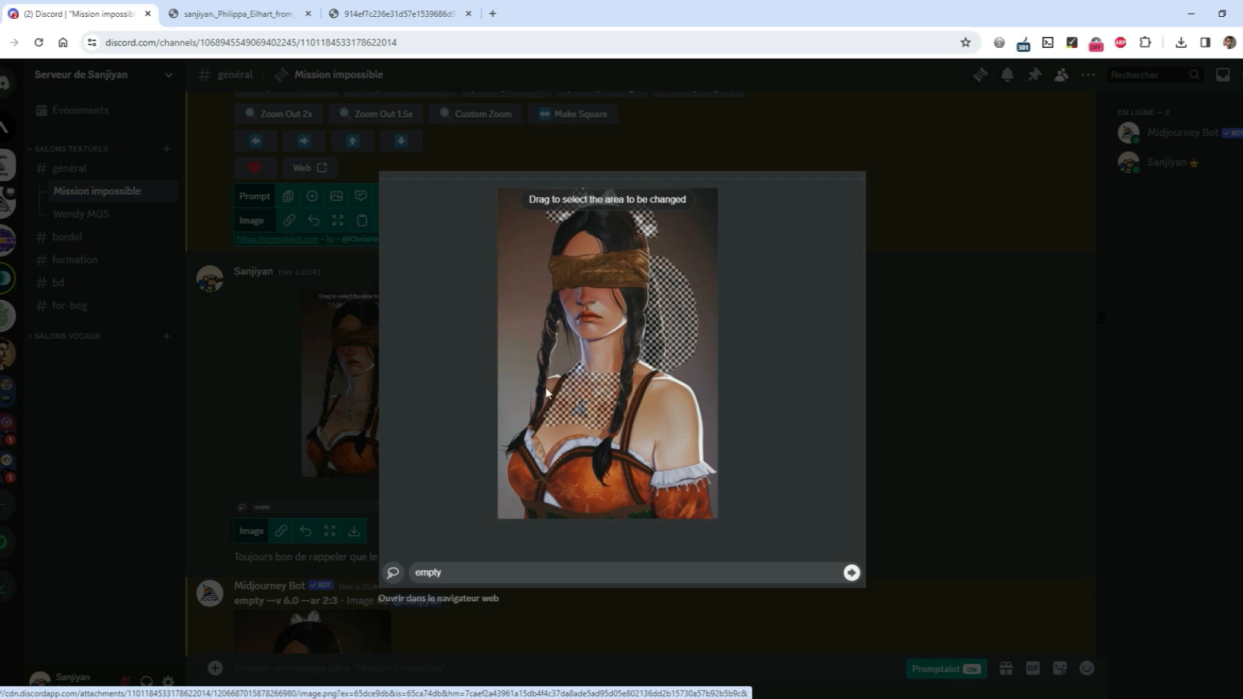
click(214, 8)
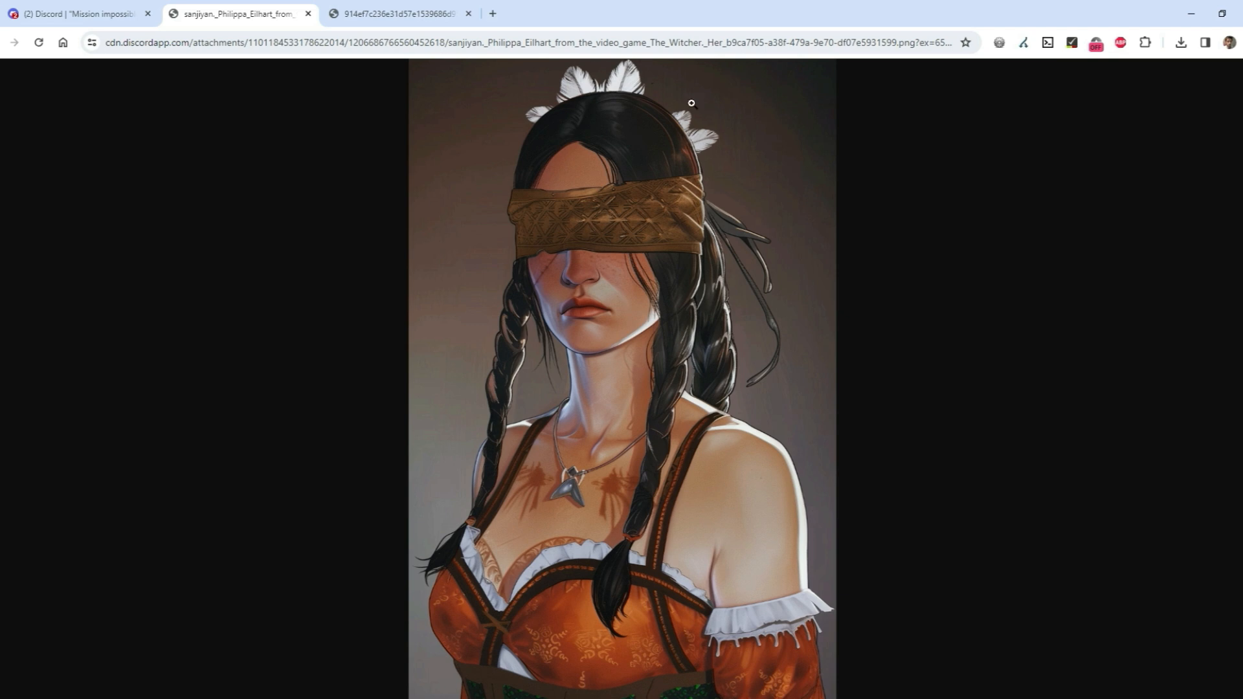
click(139, 9)
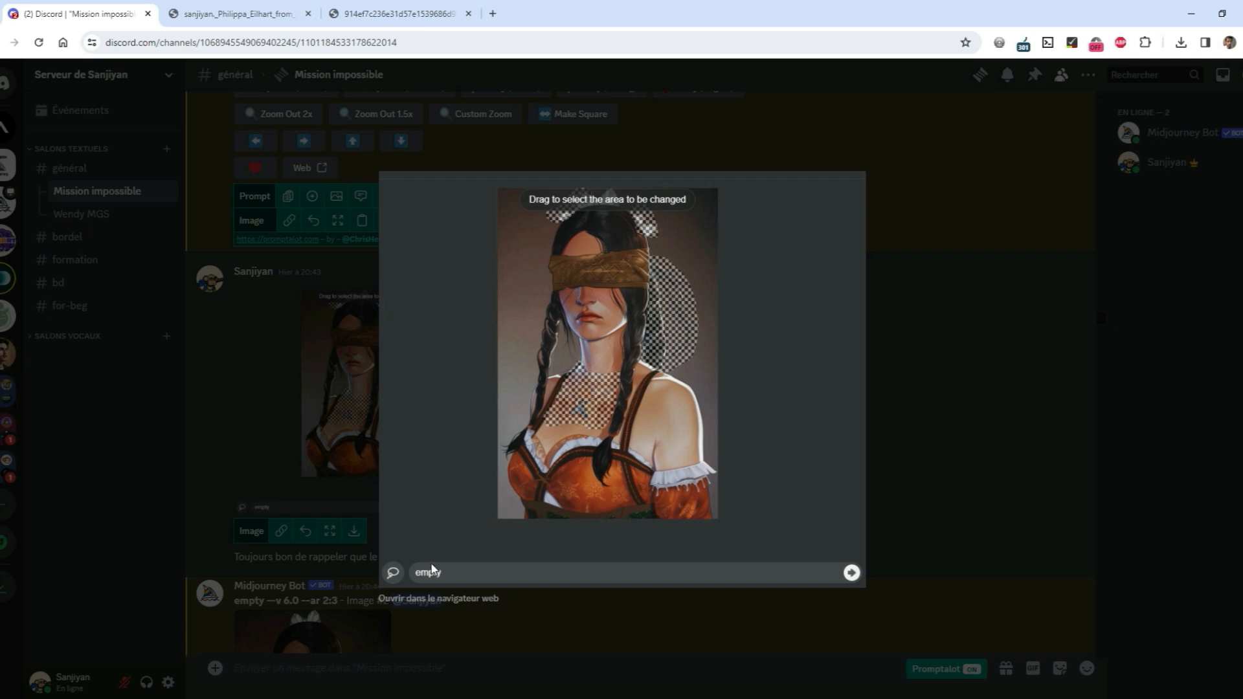
Enlarge the "empty" result, Image #2, and compare it with the full-size starting portrait
click(1093, 471)
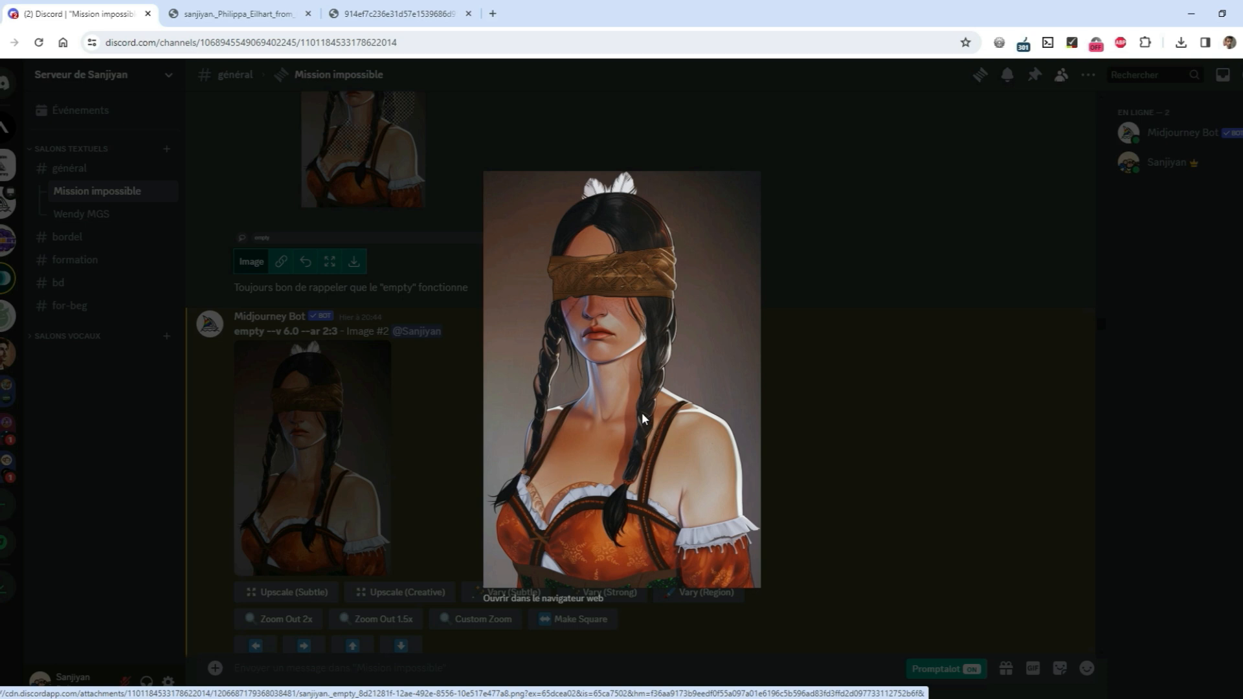
key(ctrl+Tab)
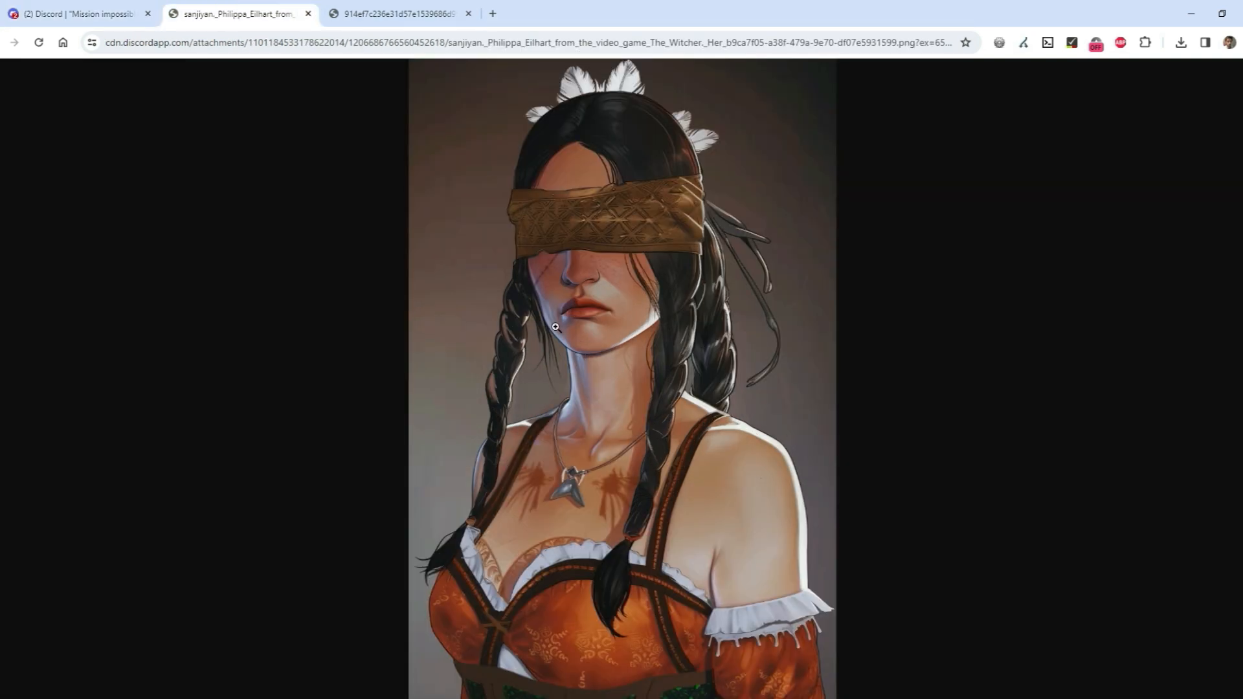
key(ctrl+shift+Tab)
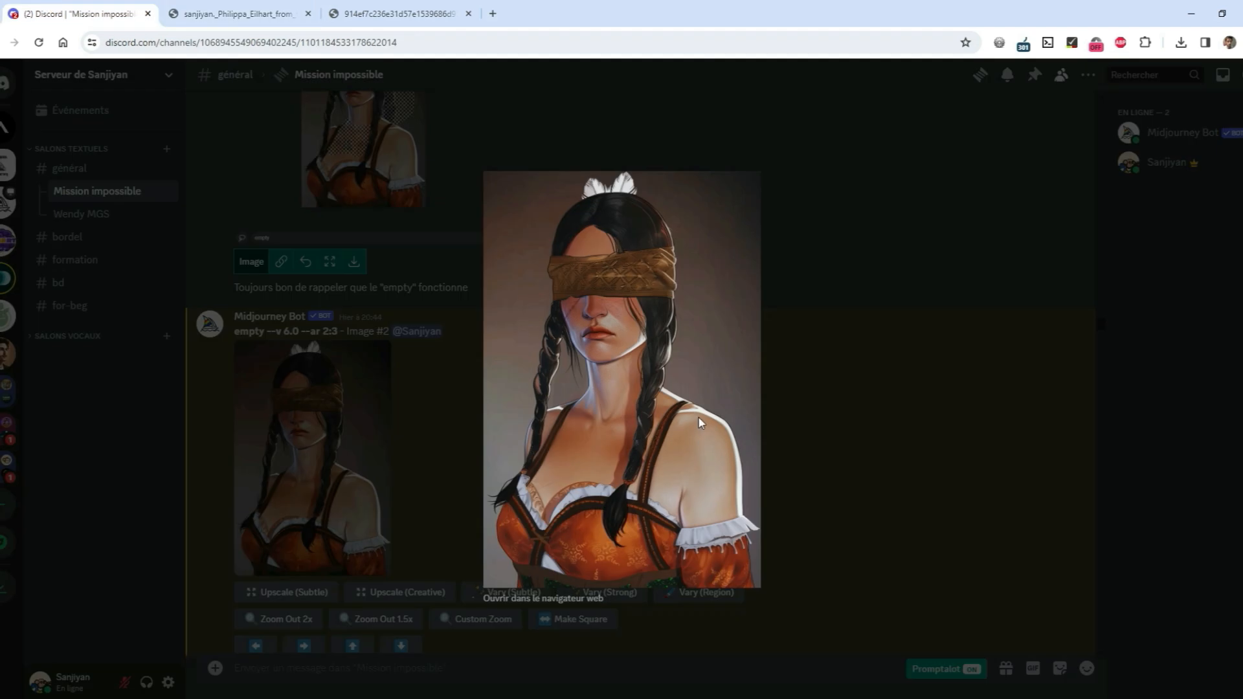
click(863, 492)
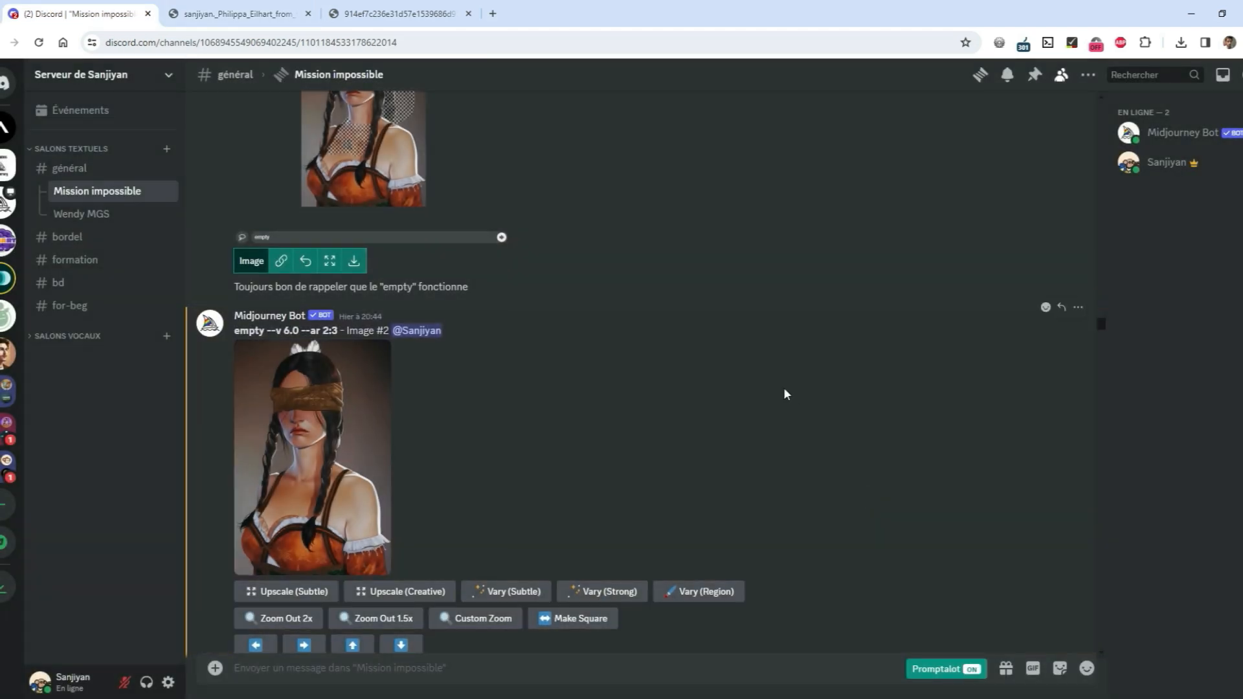
Find the headband region-edit screenshot and examine its selection and the brown headband prompt at larger size
scroll(787, 394, down, 3)
scroll(785, 394, down, 3)
scroll(785, 394, up, 4)
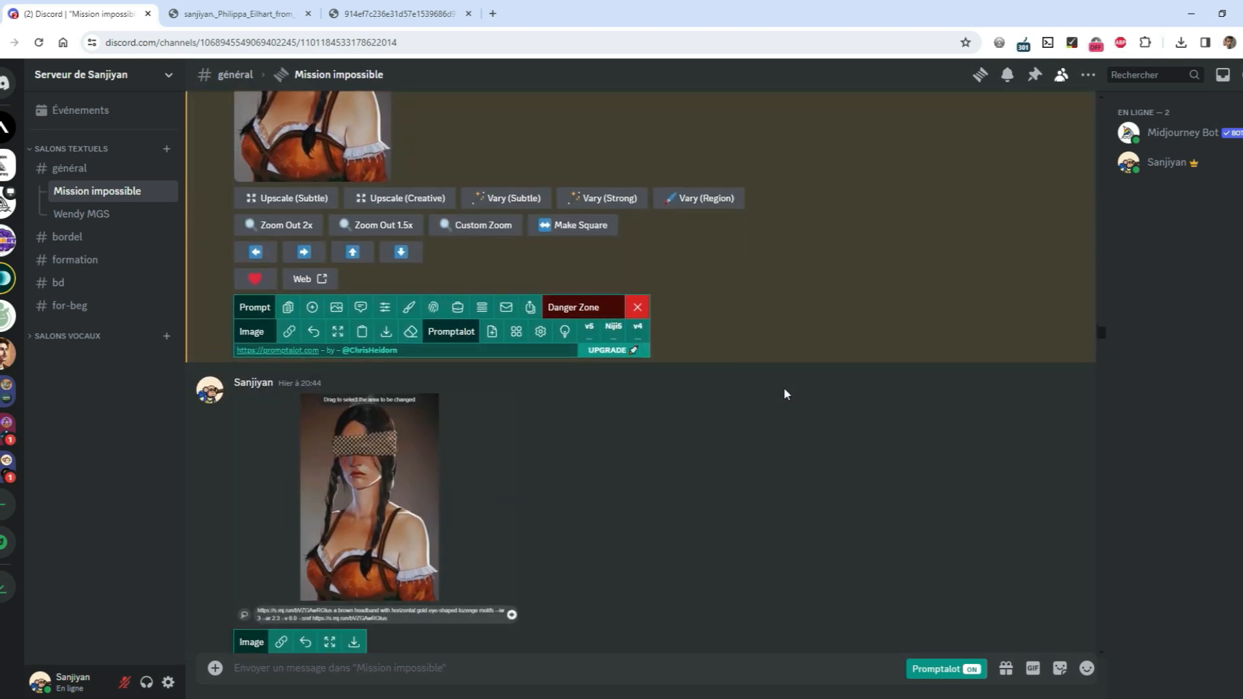
scroll(784, 393, down, 6)
scroll(787, 394, down, 1)
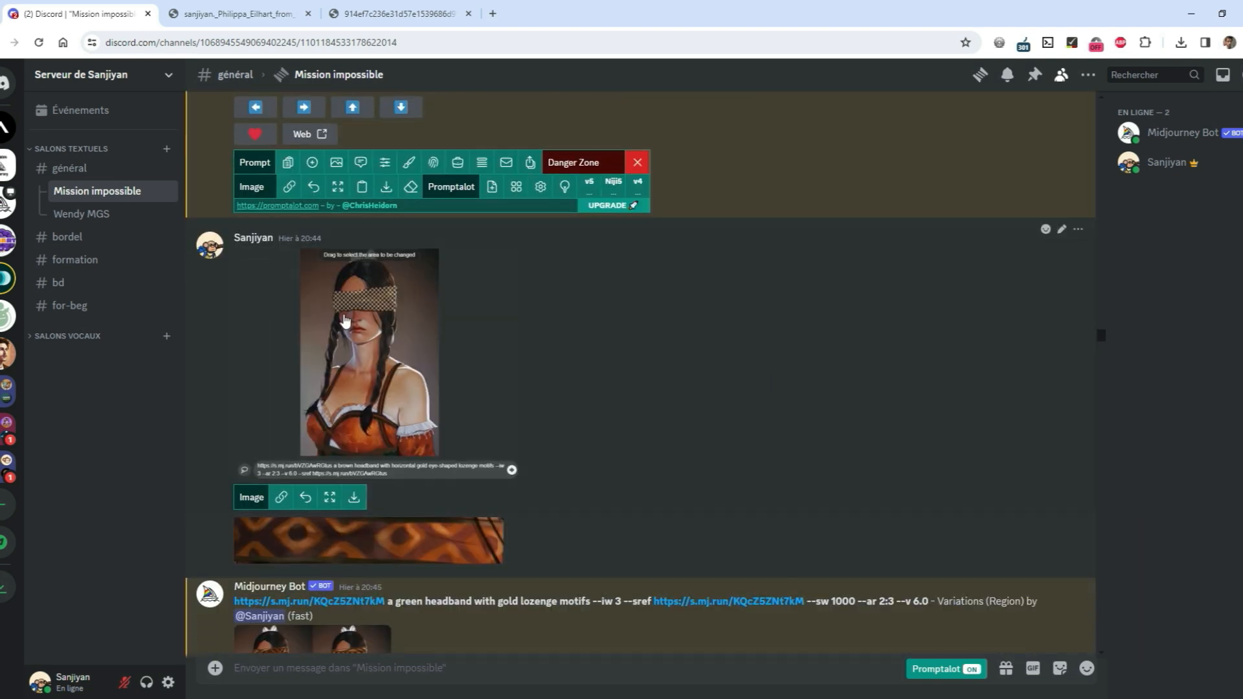
click(419, 348)
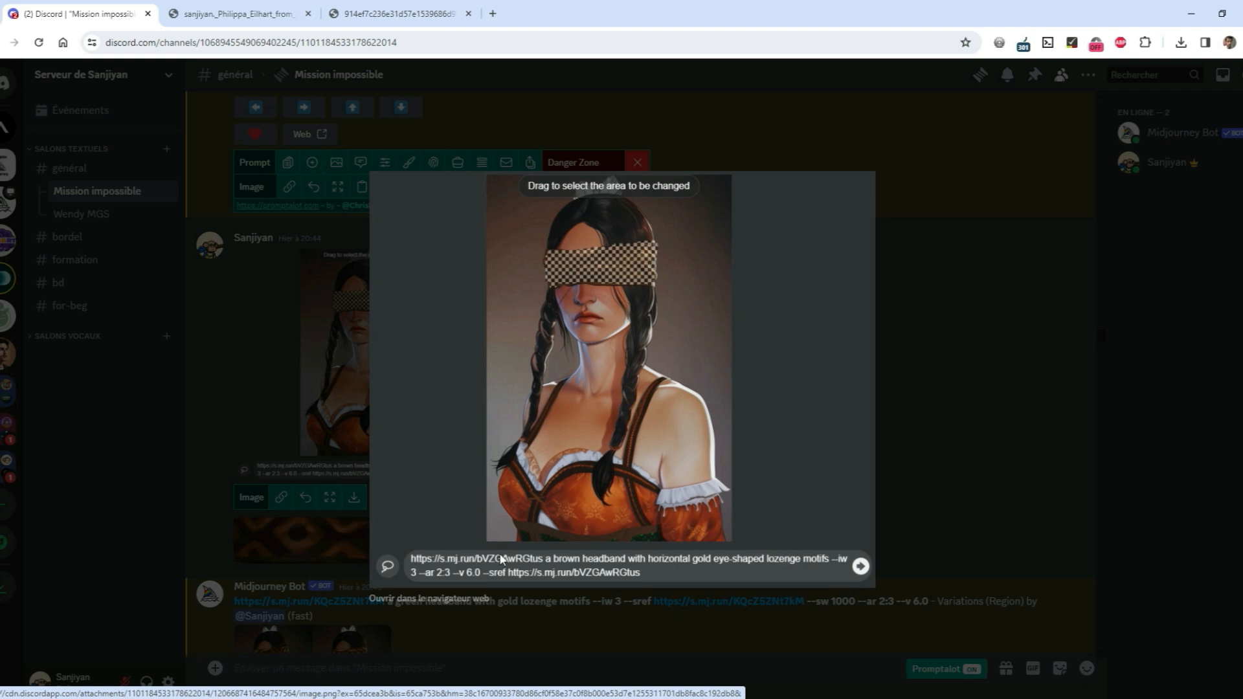
click(938, 482)
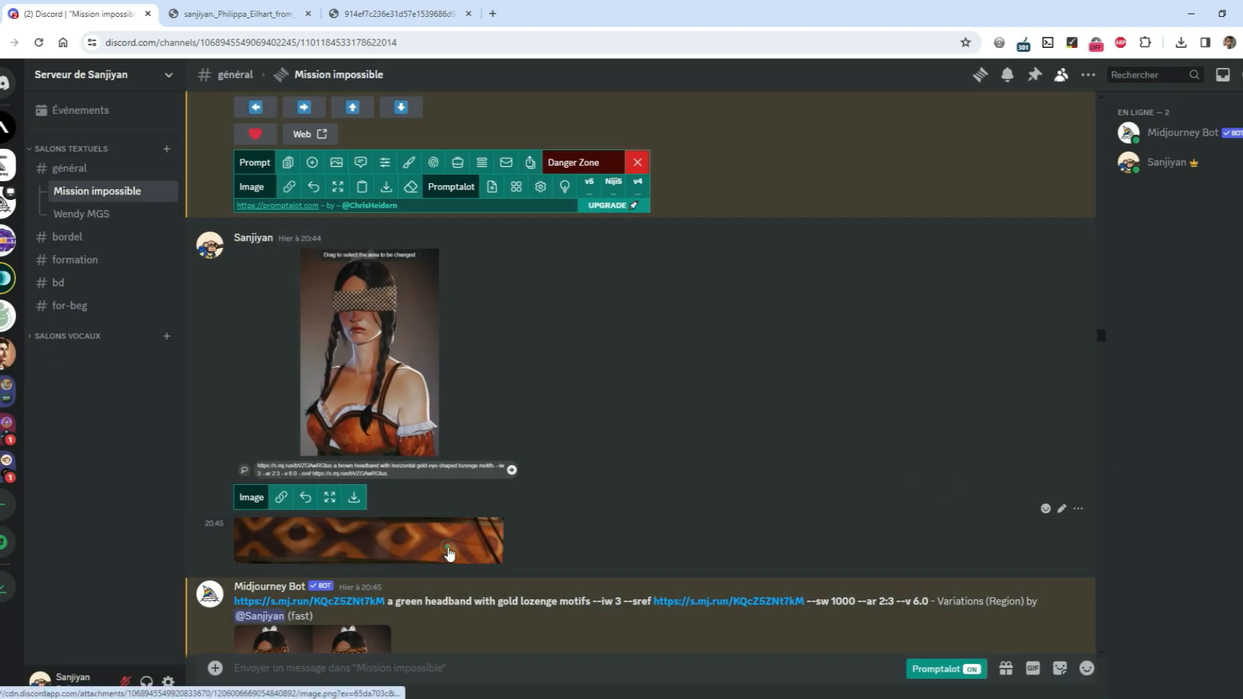
Enlarge the cropped headband motif and compare it with the headband in the reference portrait
click(449, 552)
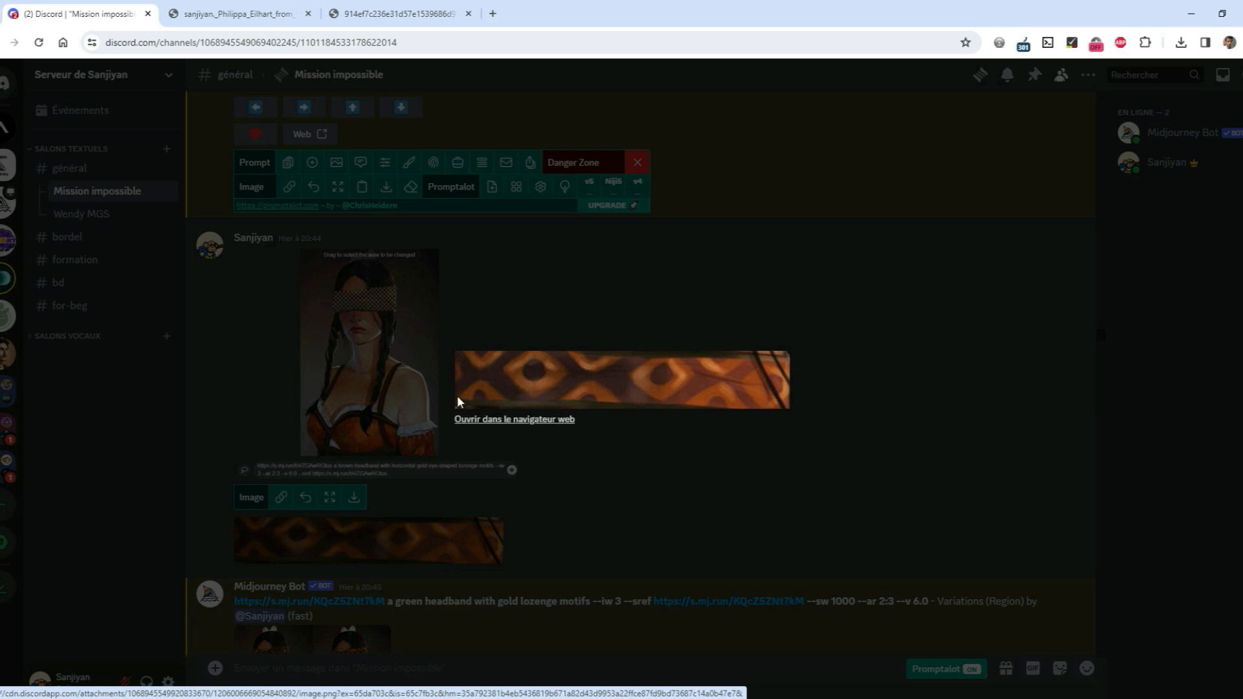
click(353, 9)
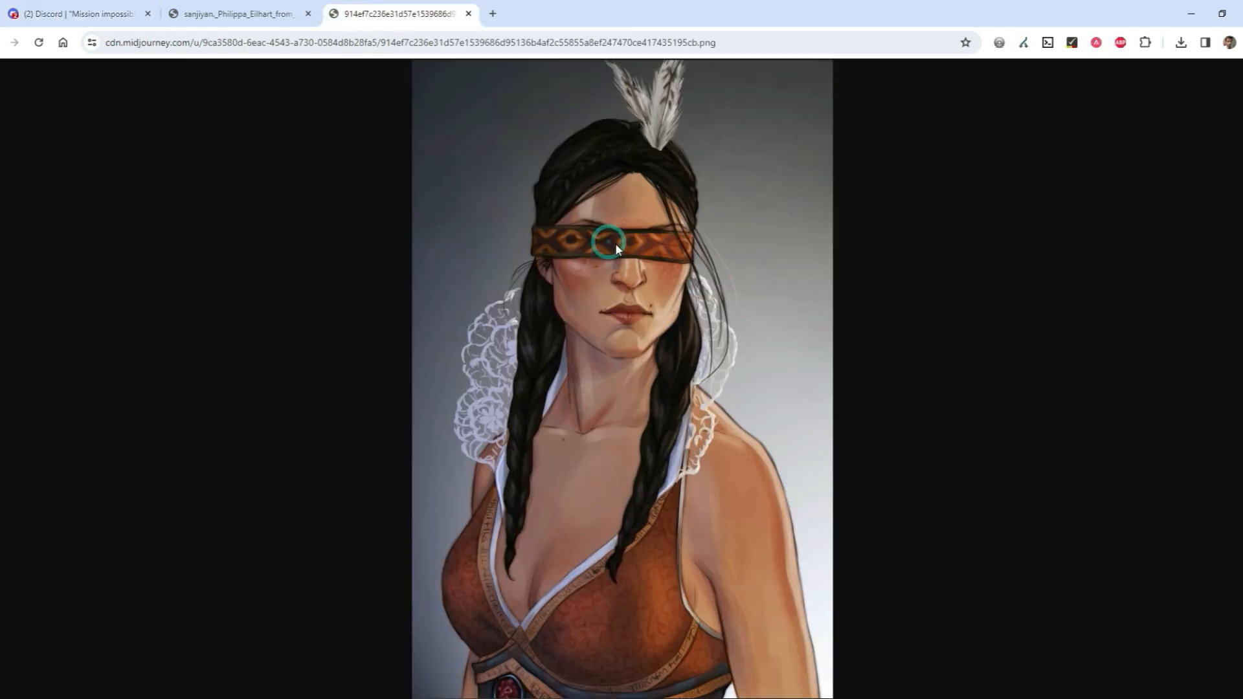
click(77, 14)
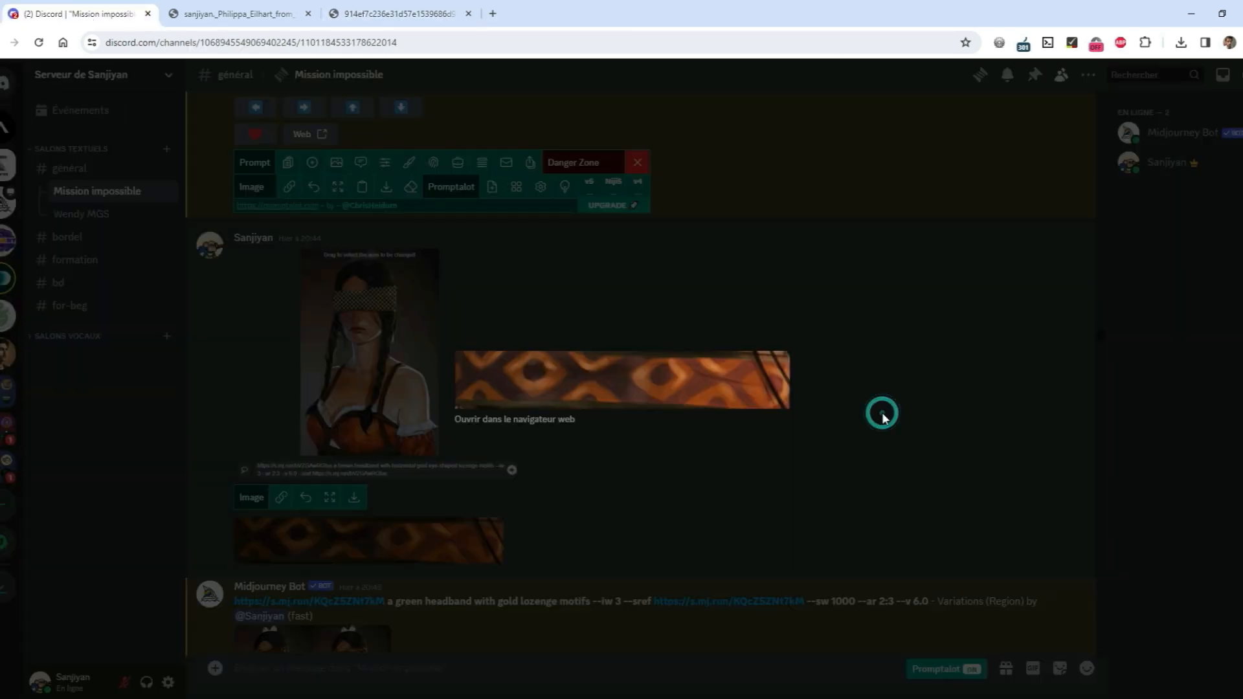
click(882, 414)
Open the green headband variation's image-prompt link in a browser tab and return to review the prompt's wording
scroll(882, 418, down, 4)
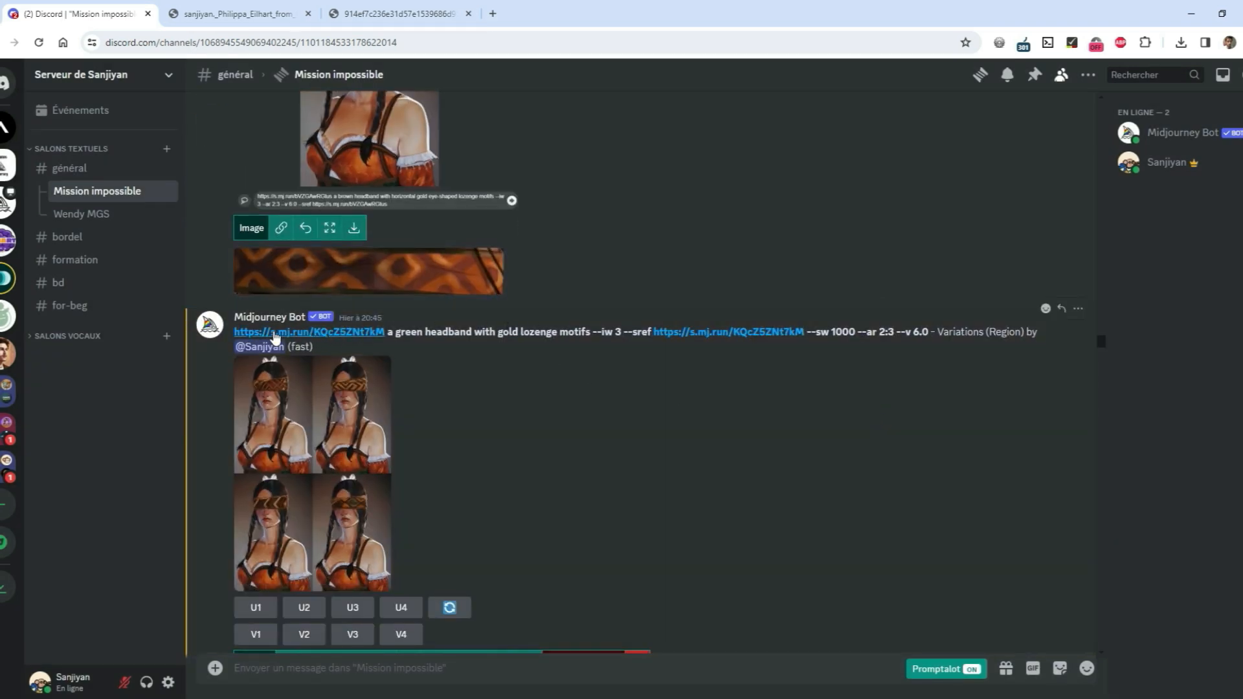
click(275, 334)
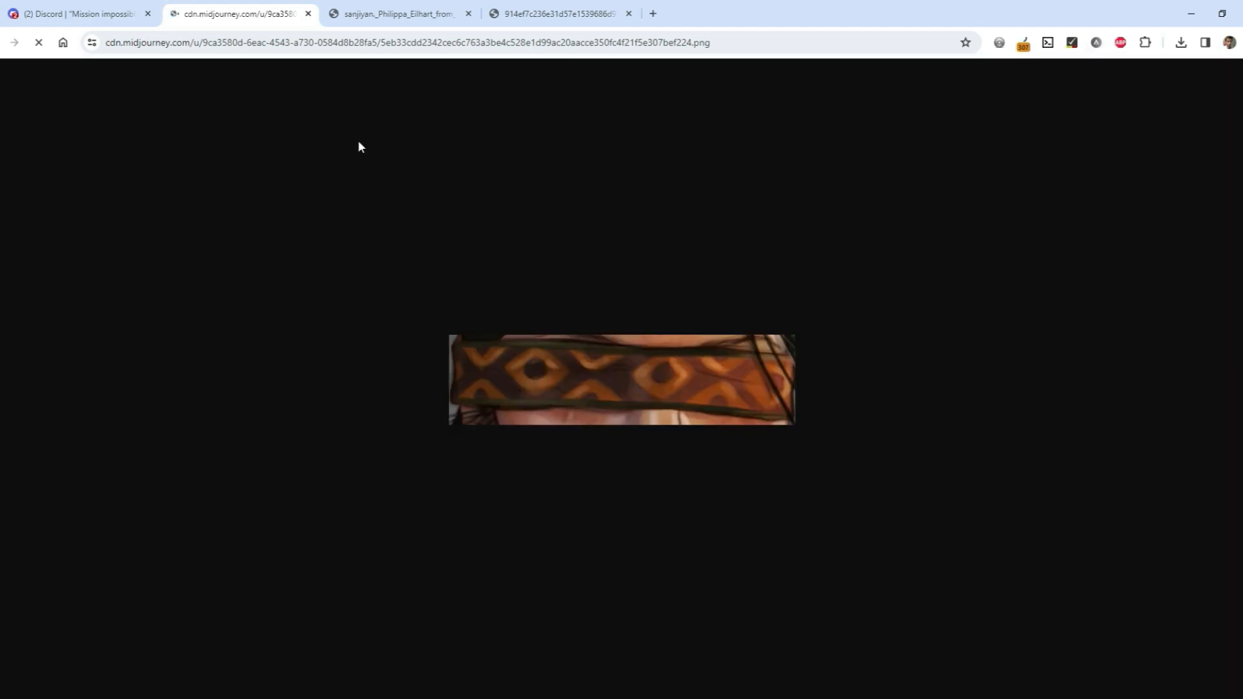
click(127, 9)
drag(388, 332, 482, 332)
click(558, 392)
double_click(500, 332)
click(562, 382)
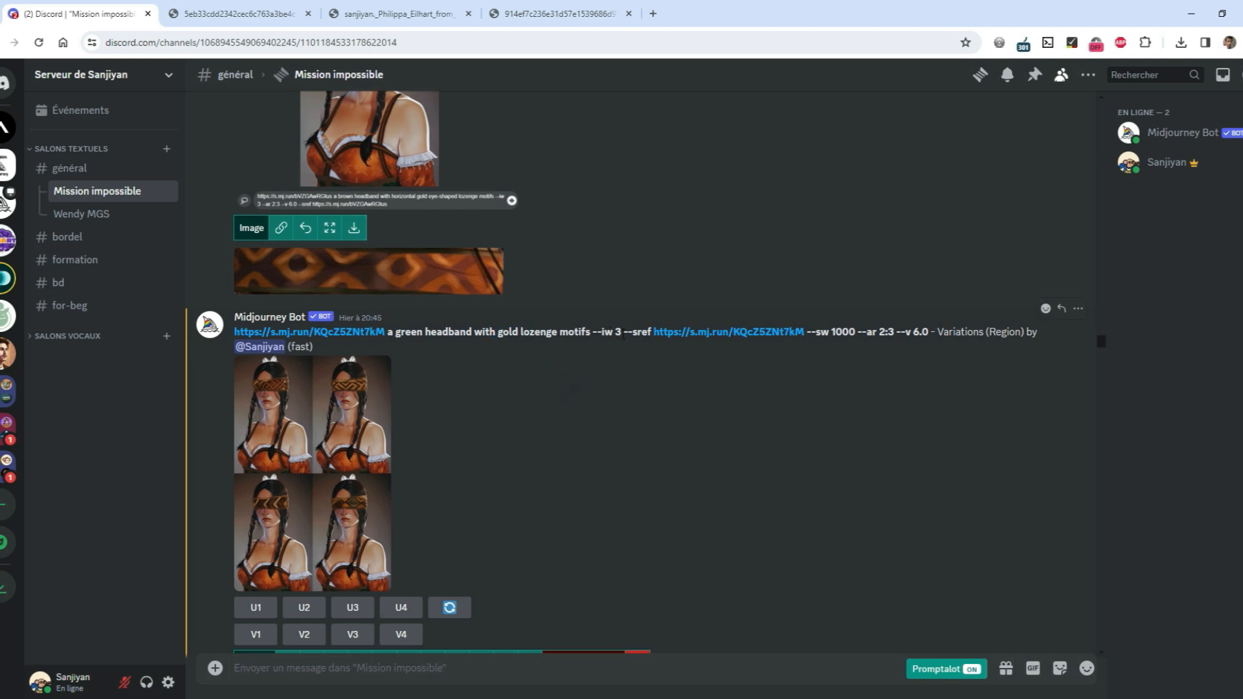
Enlarge the green headband variation grid, and compare the "green motif" Image #1 with the reference portrait's headband
click(289, 450)
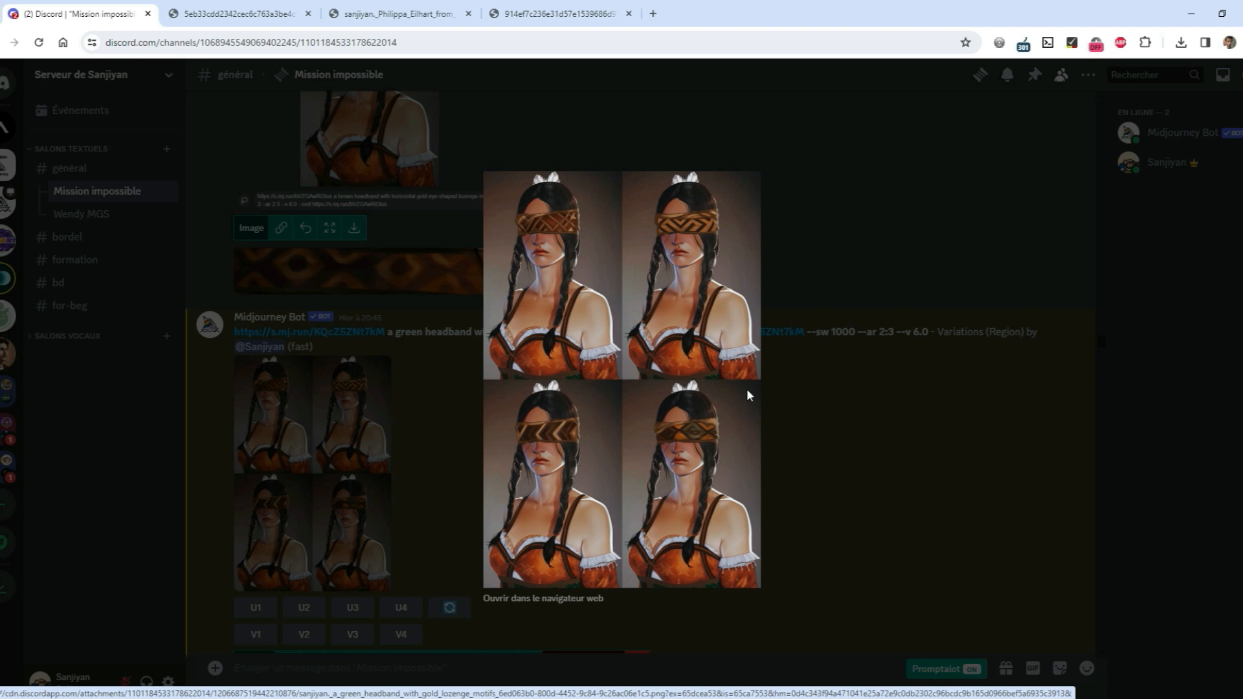
click(845, 499)
scroll(741, 458, down, 6)
scroll(738, 455, down, 3)
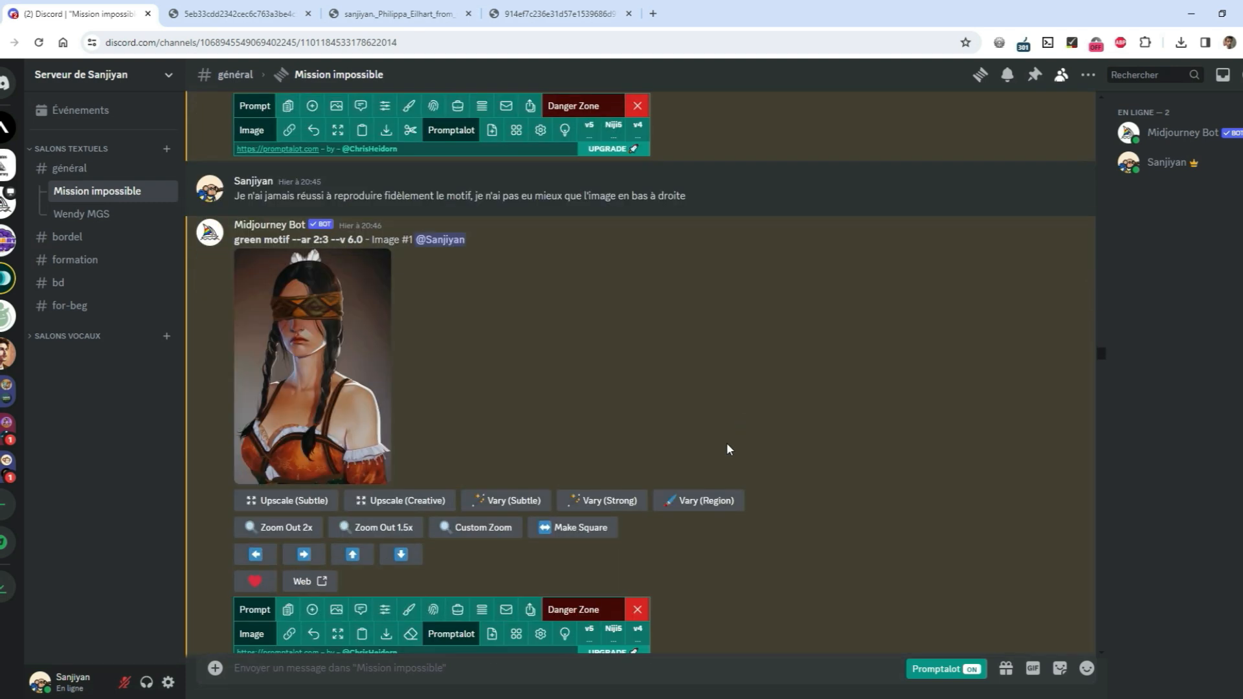
click(356, 374)
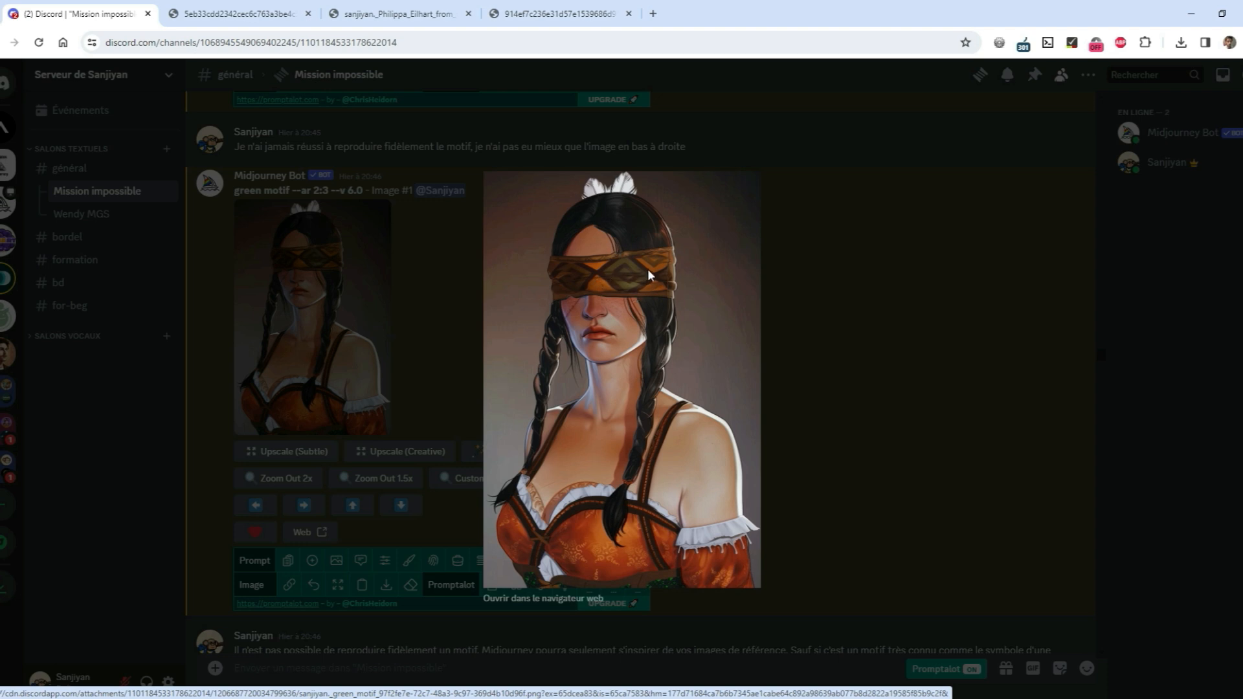
key(ctrl+shift+Tab)
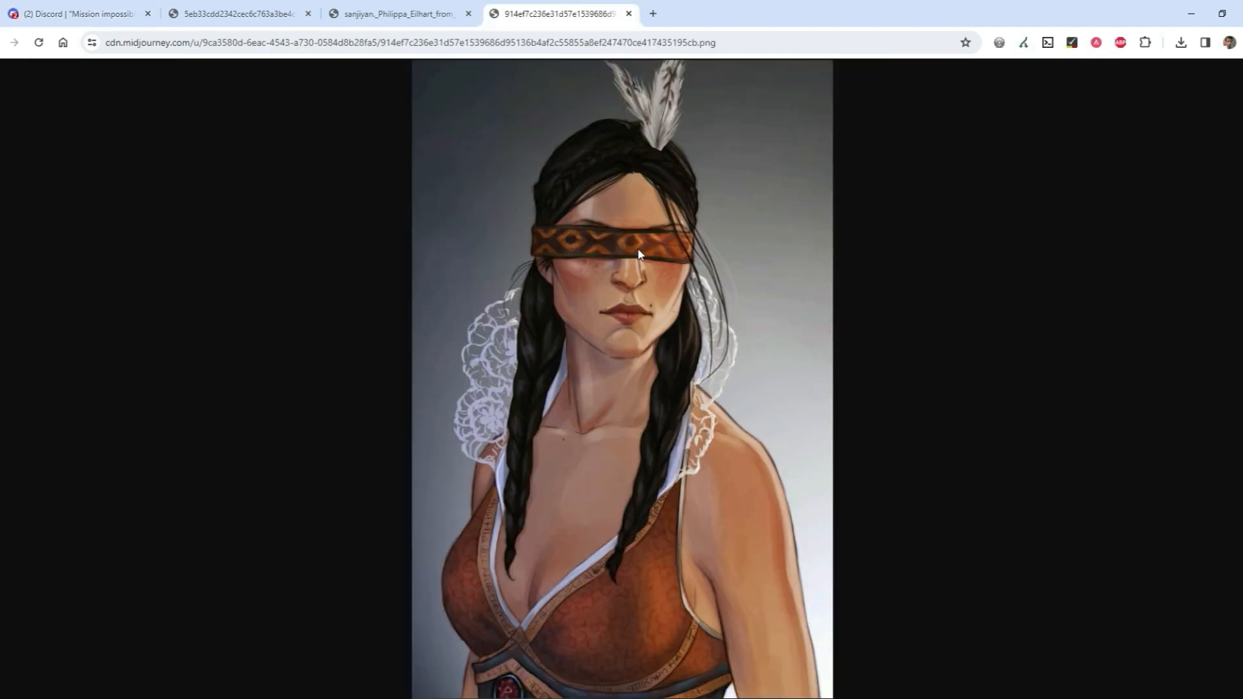
key(ctrl+Tab)
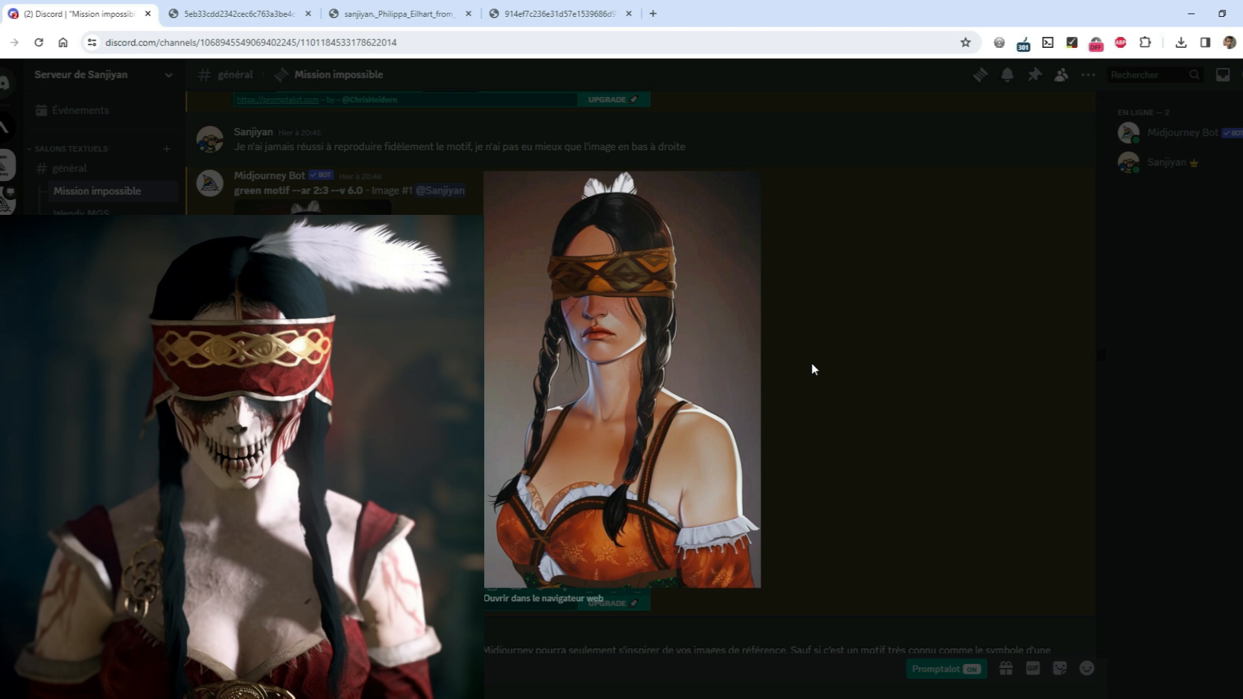
click(813, 369)
Read the note below the "green motif" image about reproducing motifs, highlighting its key passages
scroll(815, 370, down, 5)
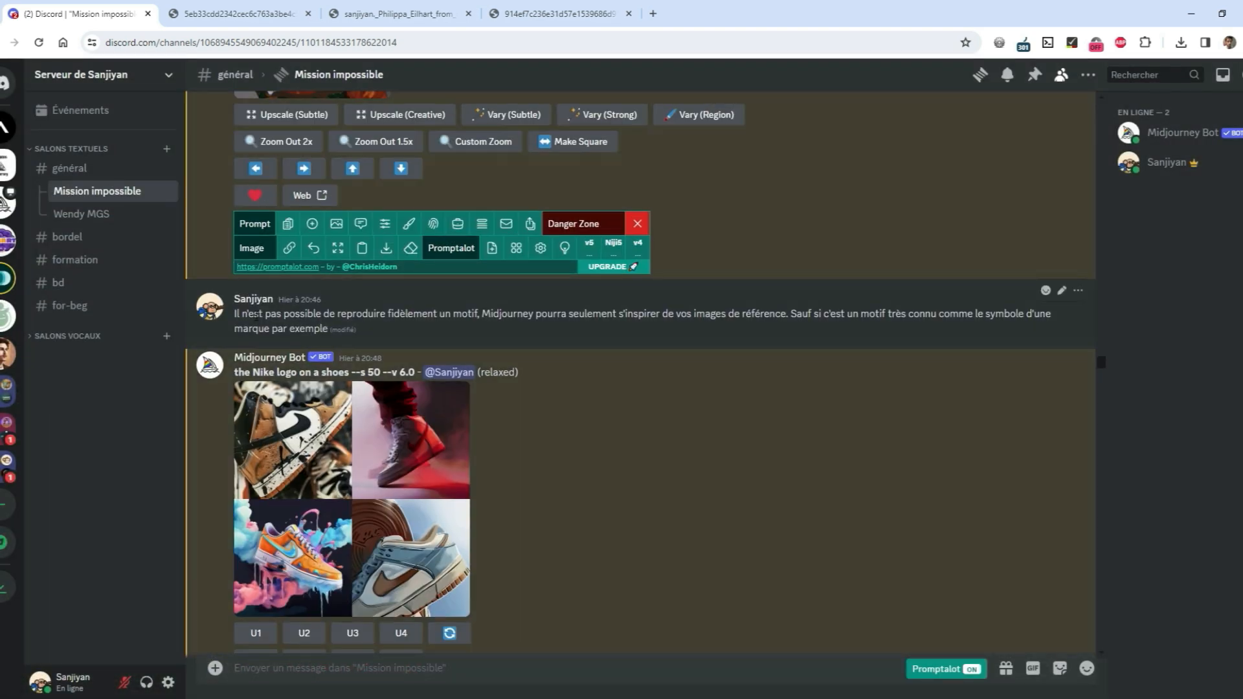
drag(421, 315, 618, 314)
click(666, 314)
drag(809, 314, 983, 310)
click(988, 310)
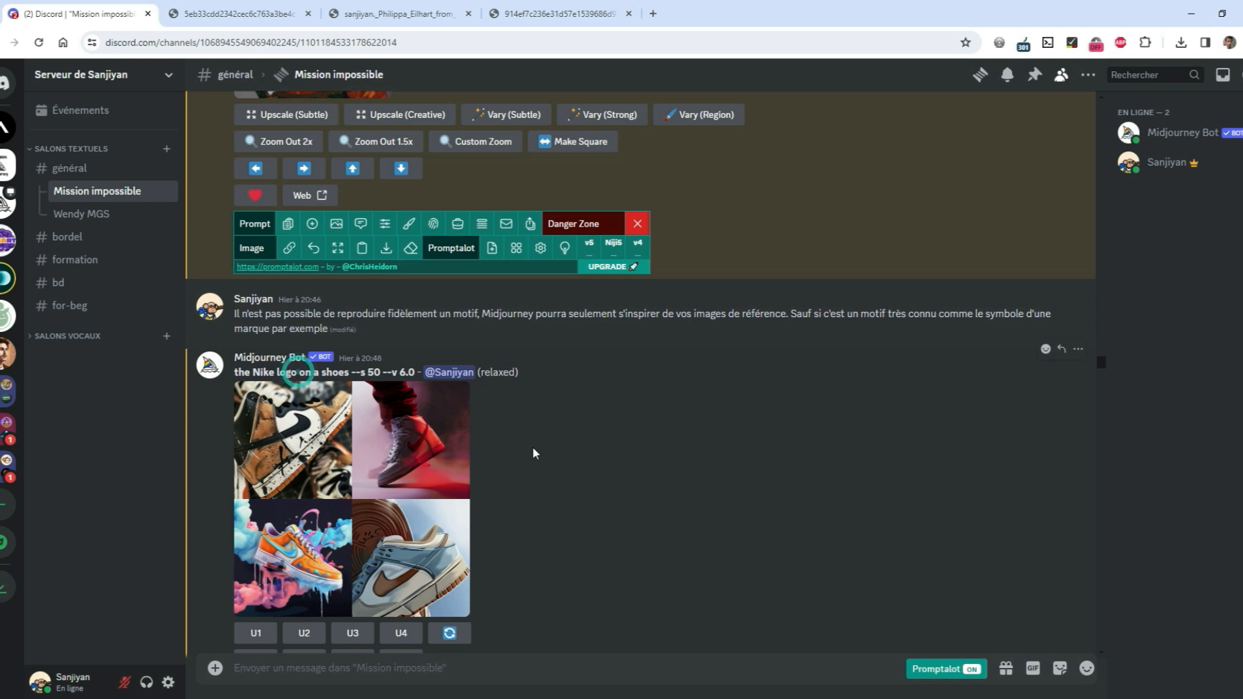
Inspect the Nike logo shoe grid at larger size and close the preview
click(446, 438)
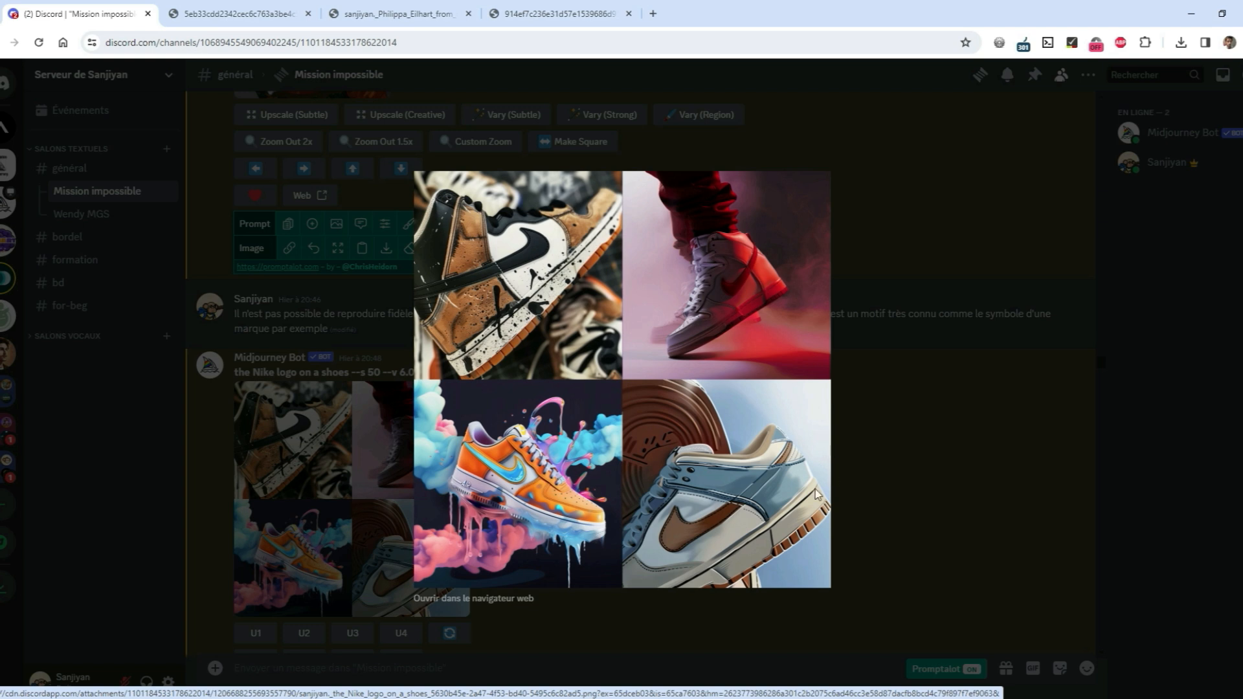
click(834, 454)
scroll(827, 521, up, 5)
scroll(734, 444, down, 5)
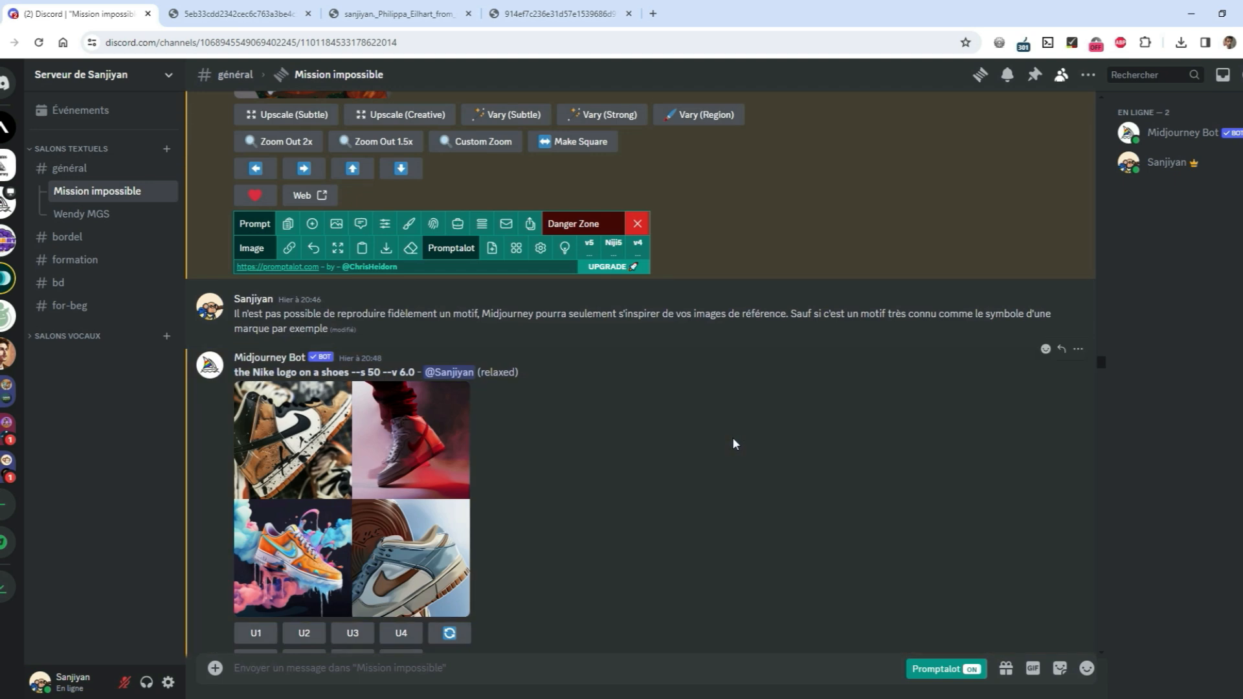
Find the head-edit screenshot and examine its face selection and the "skull face" prompt at larger size
scroll(734, 444, down, 5)
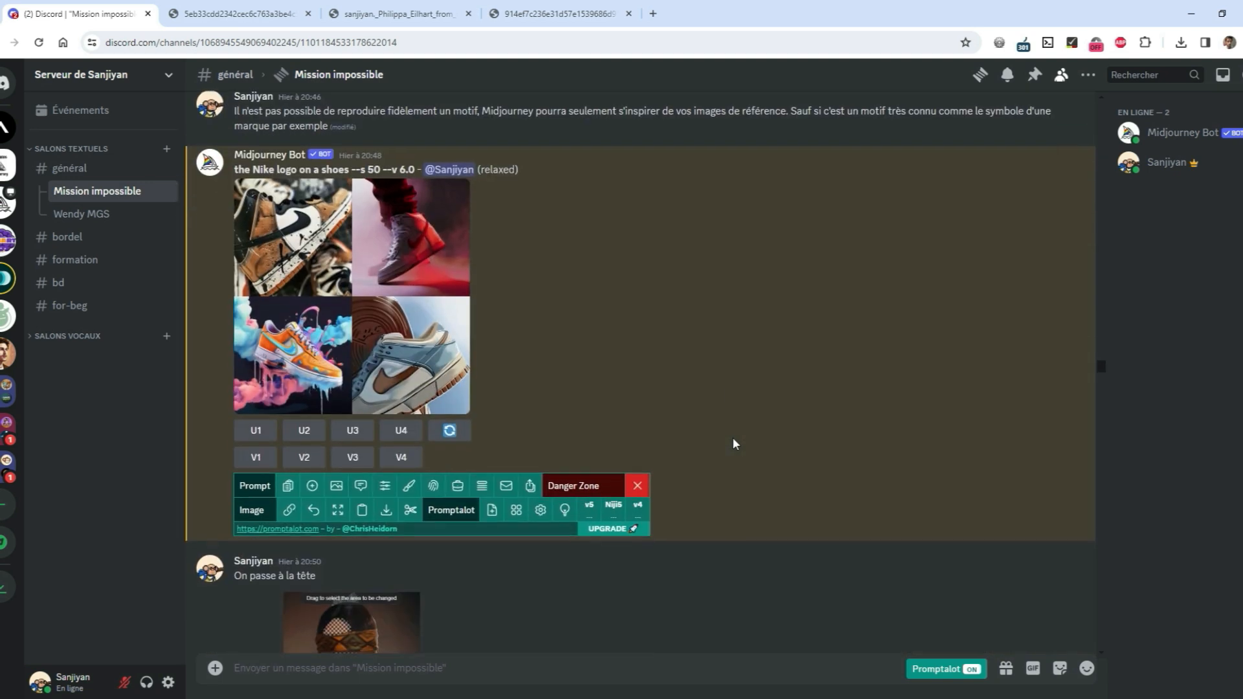
scroll(735, 444, down, 2)
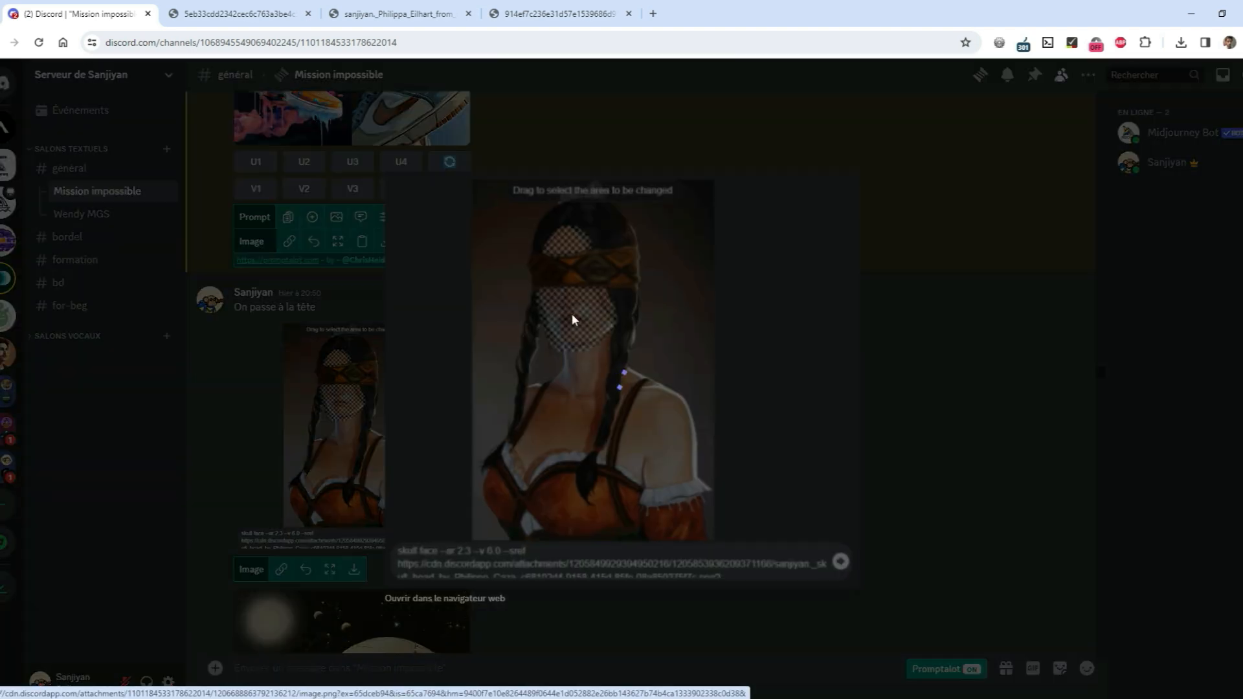
click(377, 413)
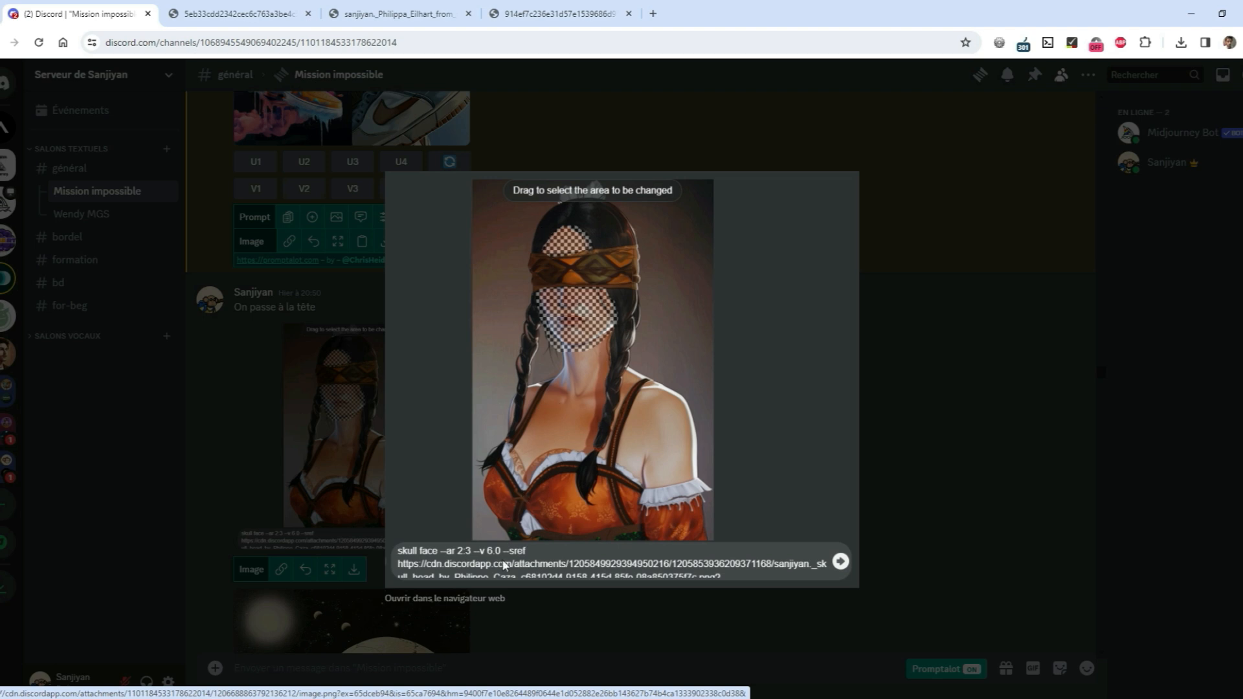
click(963, 541)
Enlarge the skull landscape style reference image and close the preview
scroll(849, 508, down, 5)
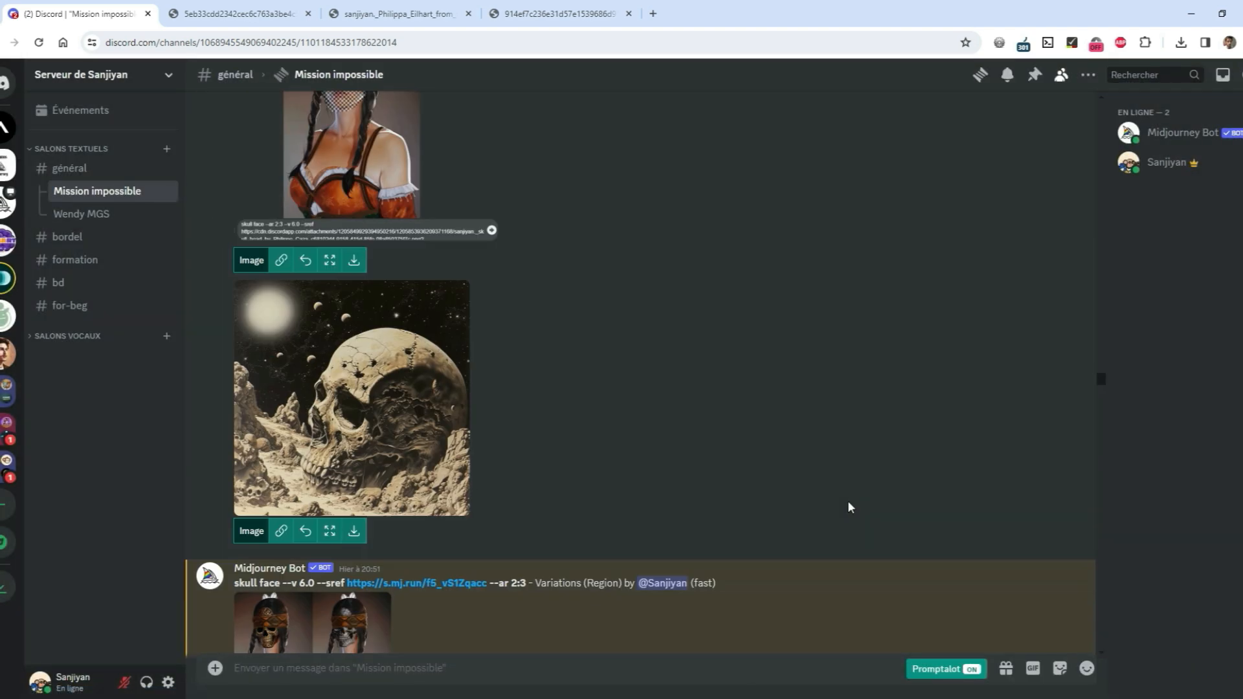
click(359, 386)
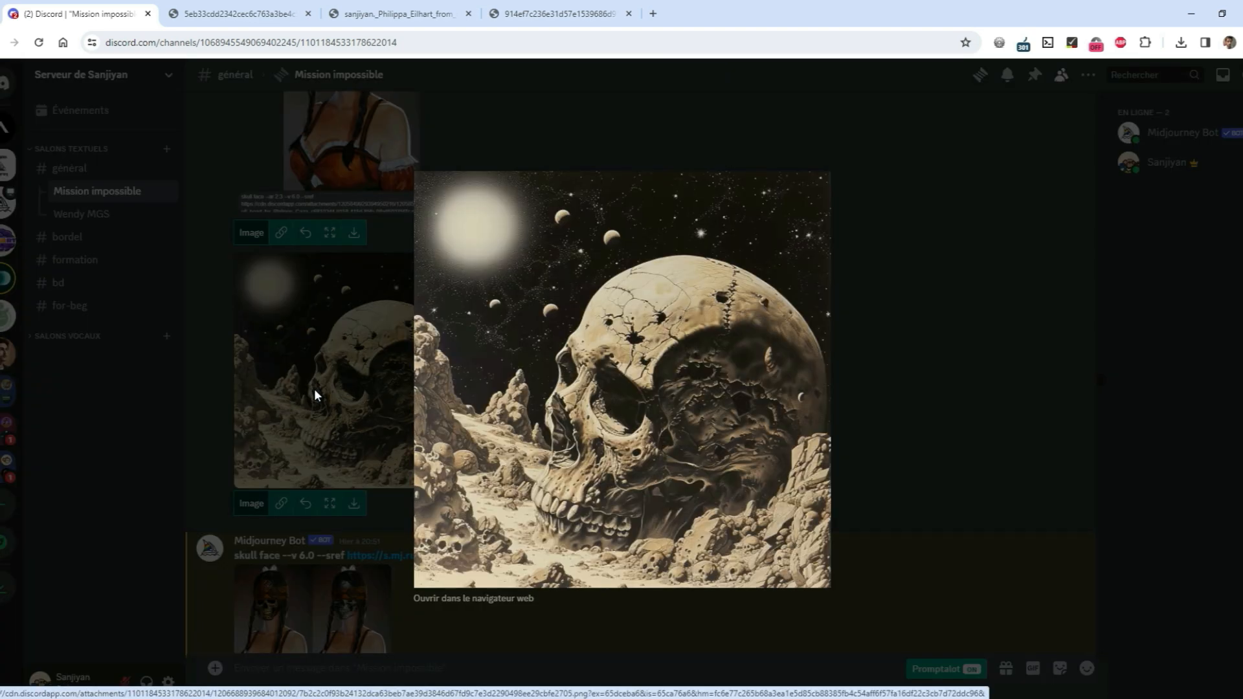
click(896, 446)
Review the "skull face" variation prompt and open its --sref image link in a browser tab
scroll(647, 453, down, 3)
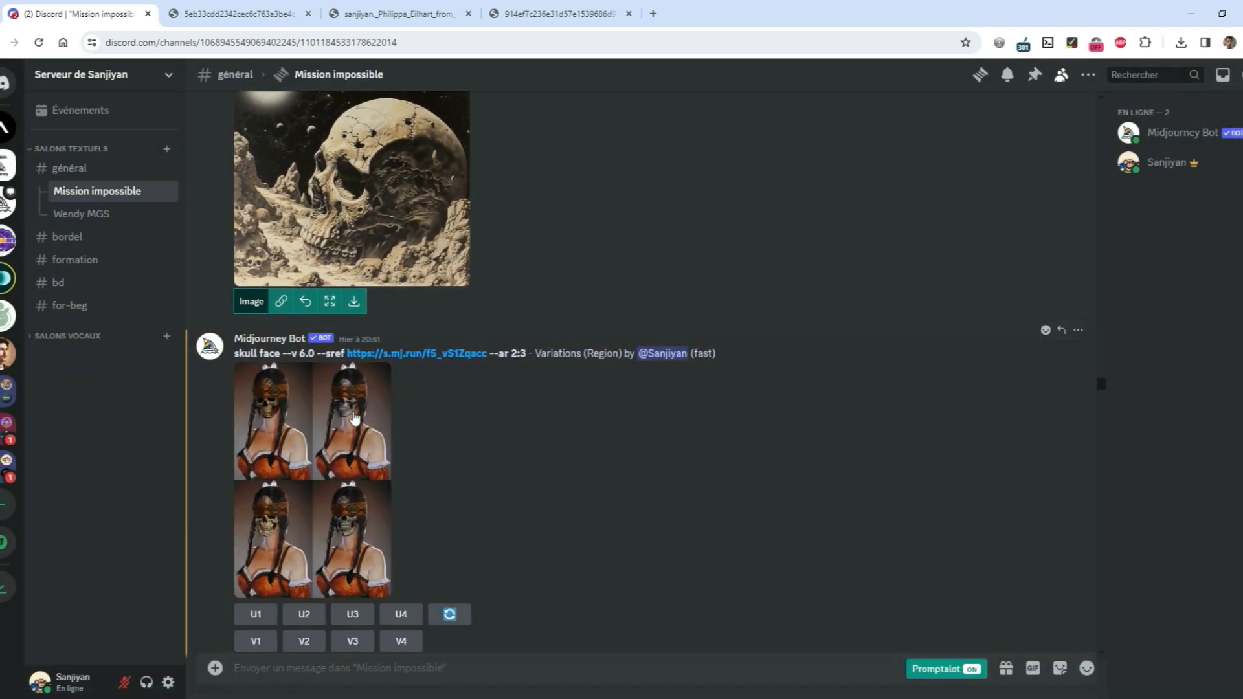
drag(236, 354, 281, 354)
click(380, 354)
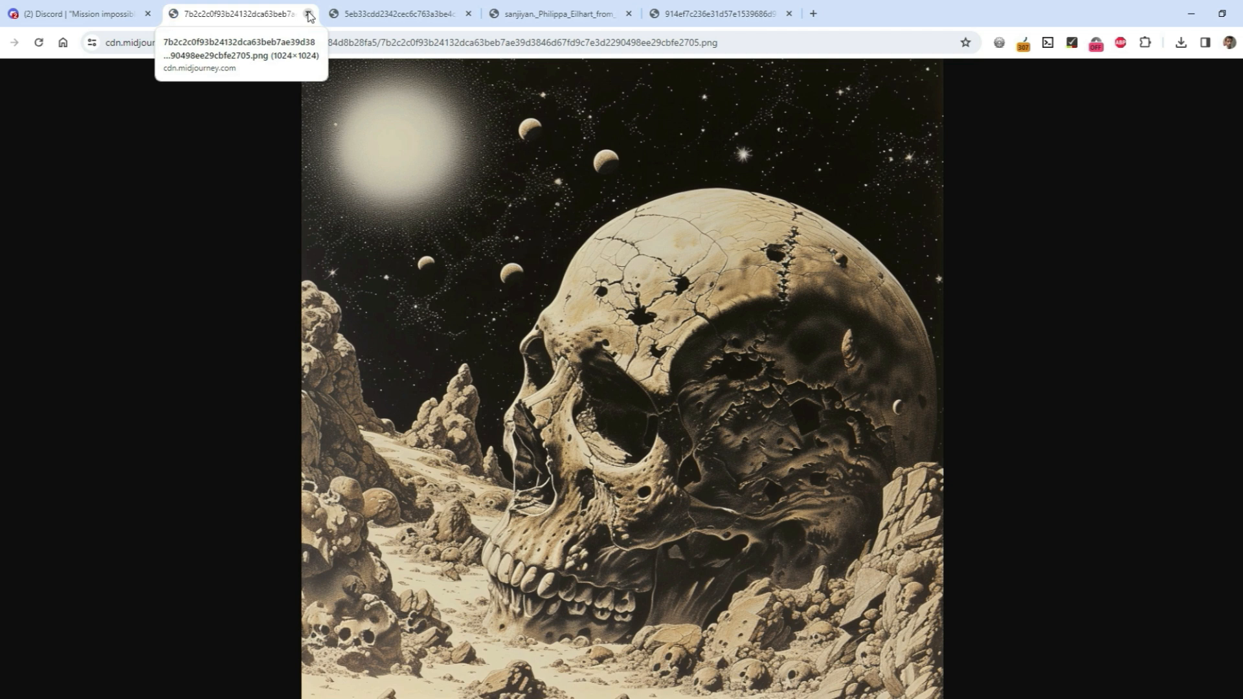
Close the skull reference image tab and re-examine the head-edit screenshot's face selection and "skull face" prompt at larger size
click(309, 13)
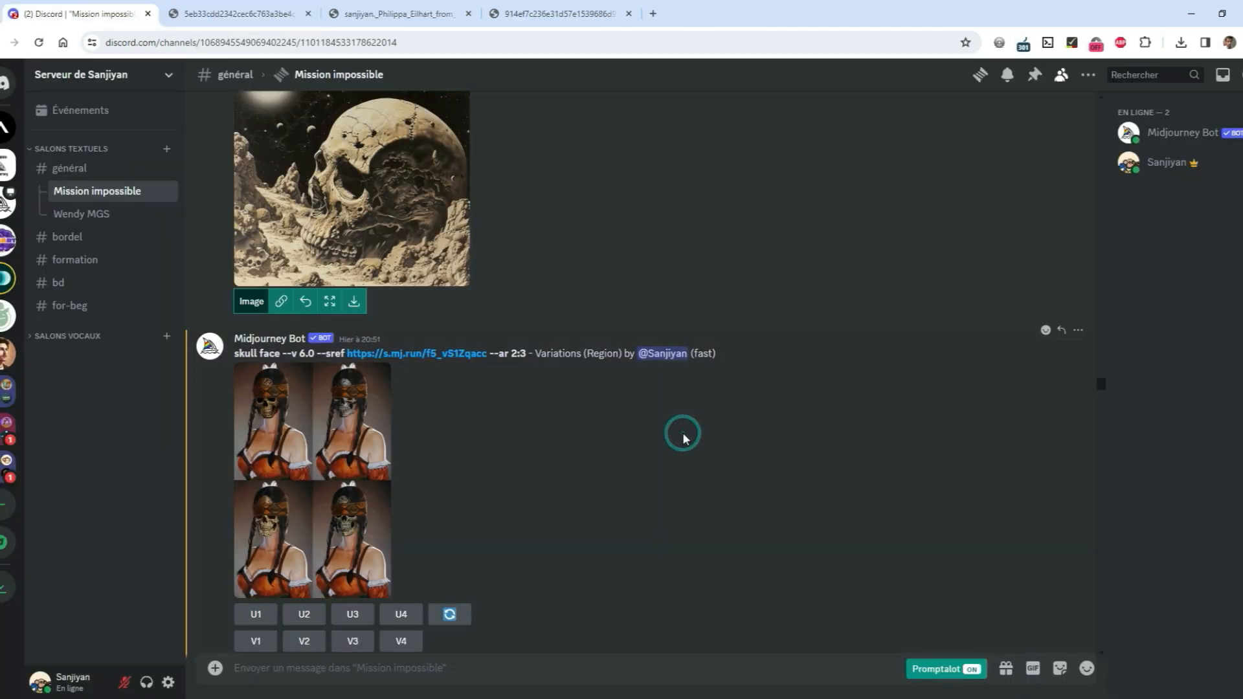
scroll(683, 434, up, 2)
scroll(684, 439, up, 4)
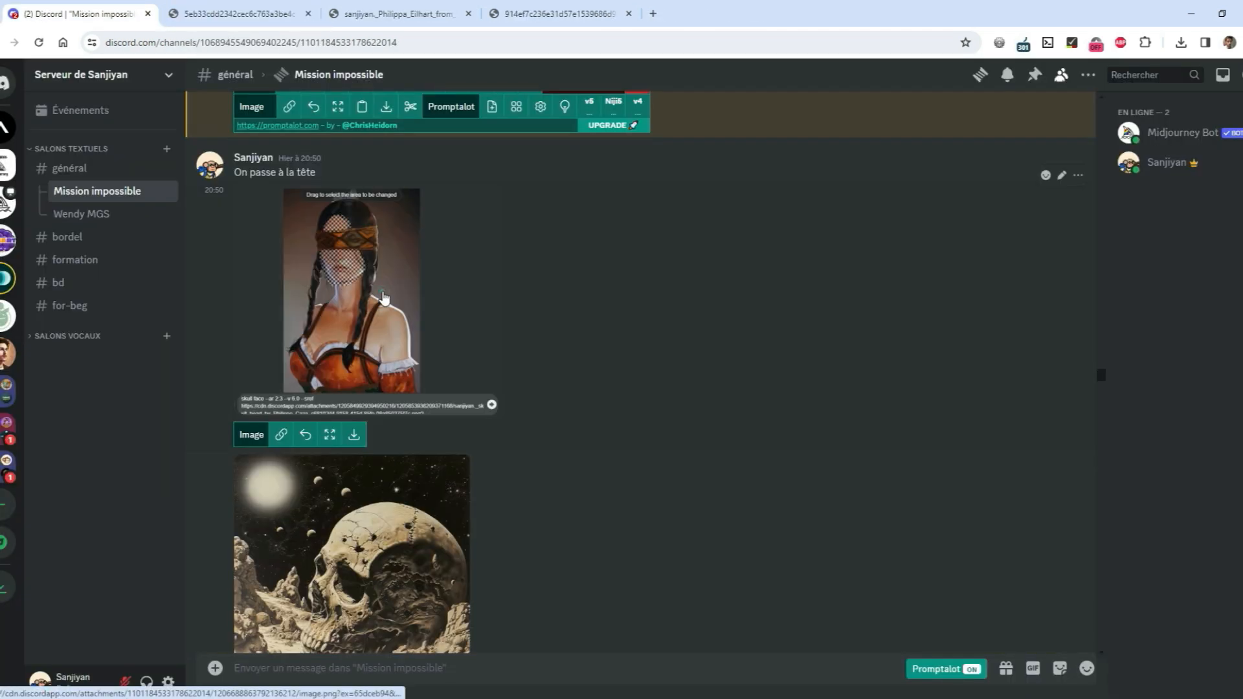
click(384, 290)
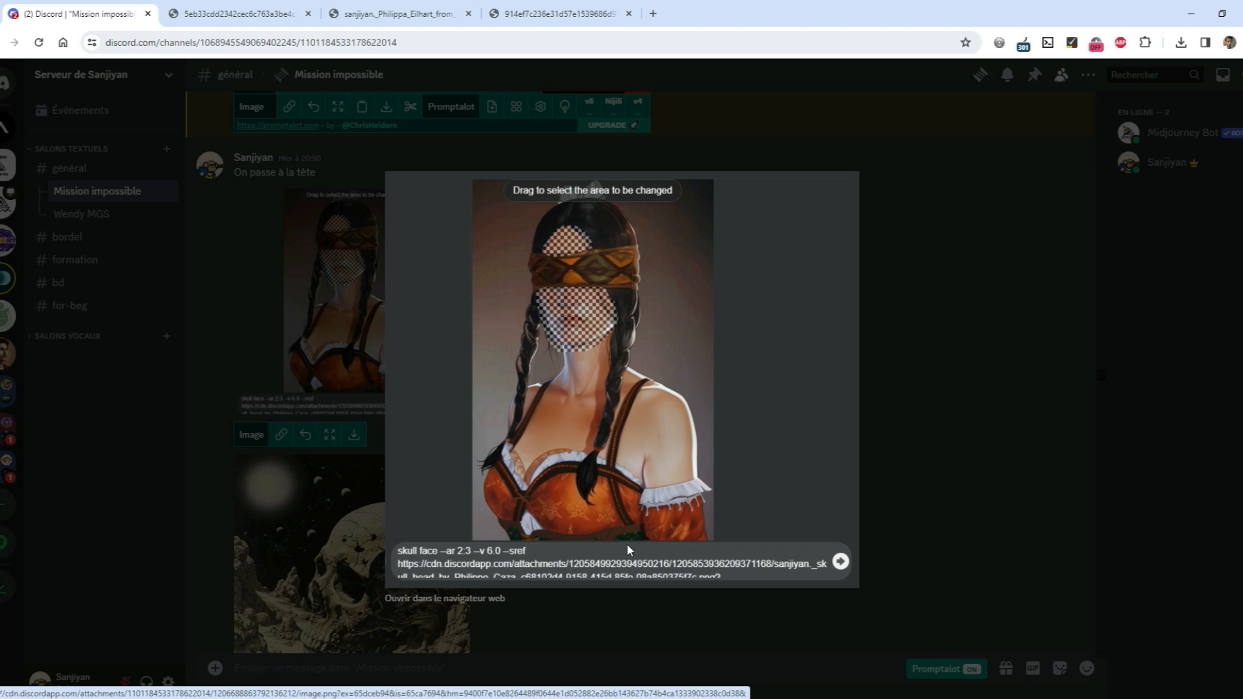
key(Escape)
Inspect the four-image "skull face" variation grid at larger size and close the preview
scroll(627, 550, down, 7)
click(301, 340)
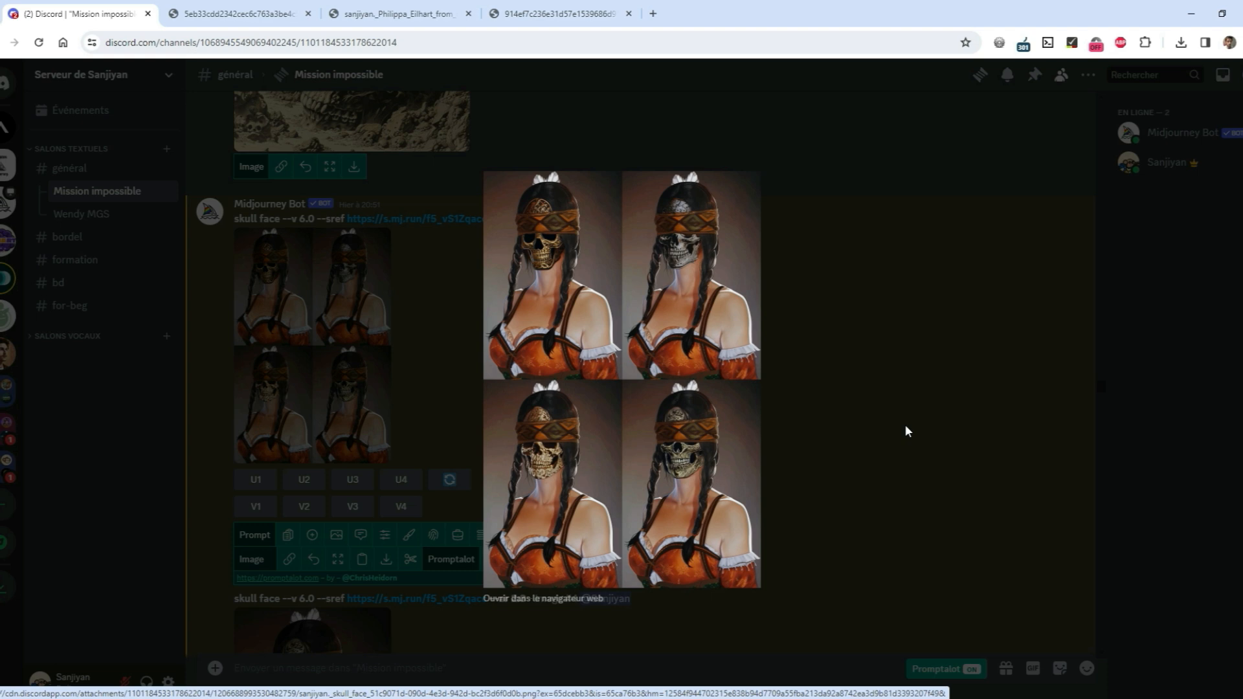
click(905, 438)
Open the "skull face" Image #4 result in its own browser tab and enlarge it to full size
scroll(377, 357, down, 6)
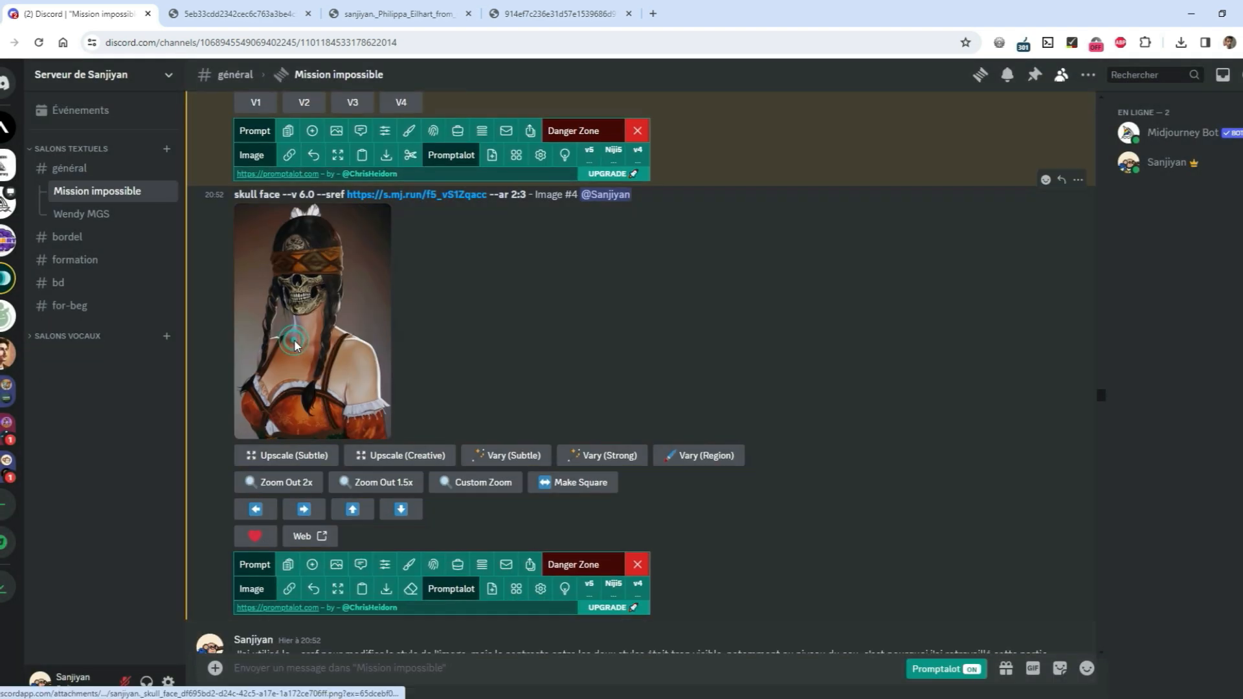
click(295, 341)
click(578, 601)
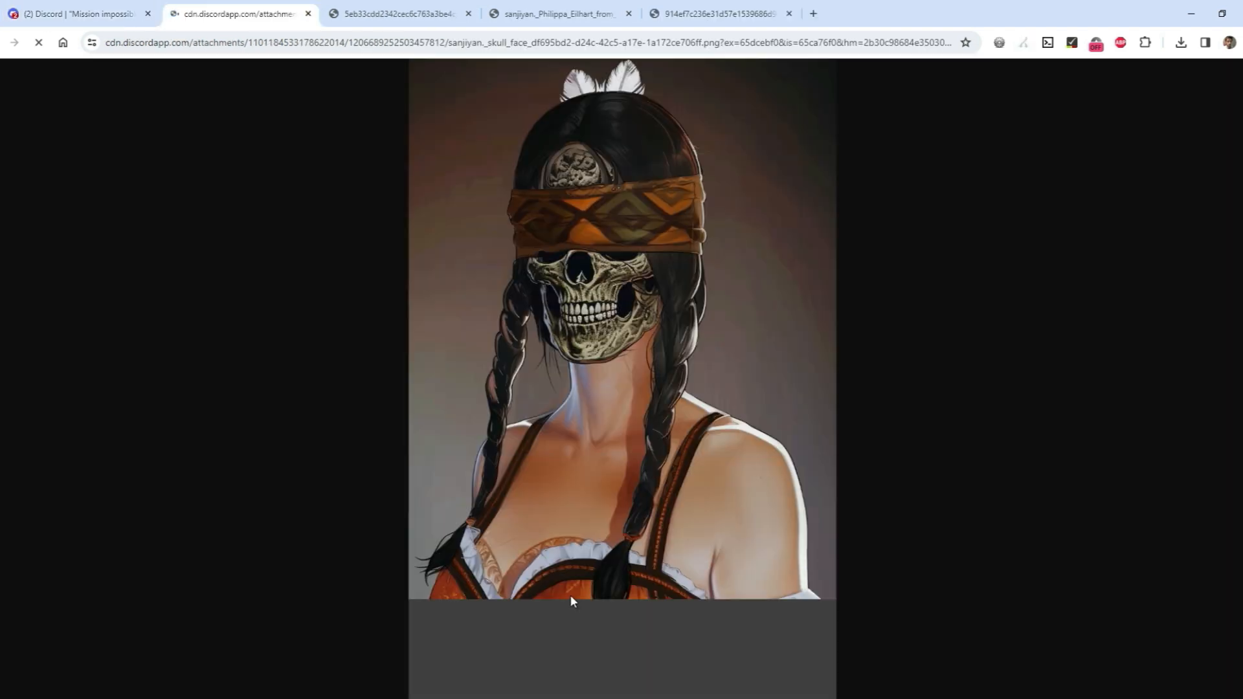
click(609, 355)
Examine the full-size skull face portrait from forehead to bodice, comparing the skull's style with the neck and skin
scroll(621, 375, up, 2)
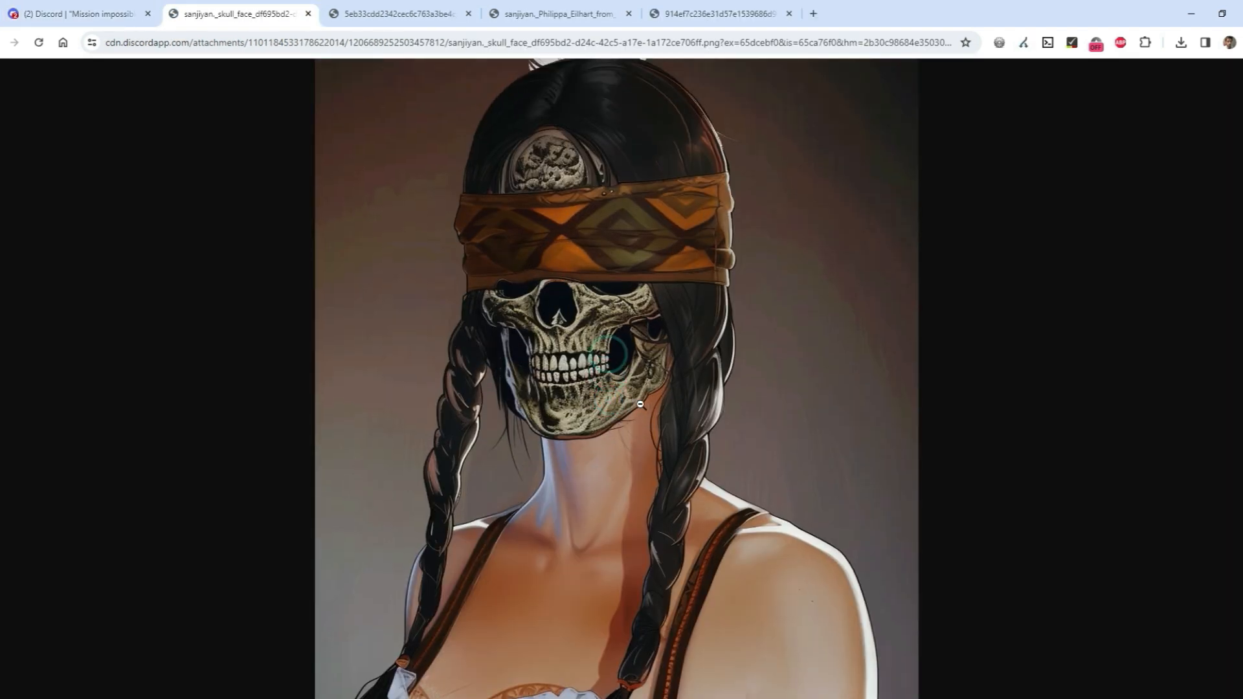
scroll(641, 404, down, 3)
scroll(641, 404, up, 3)
scroll(641, 404, down, 1)
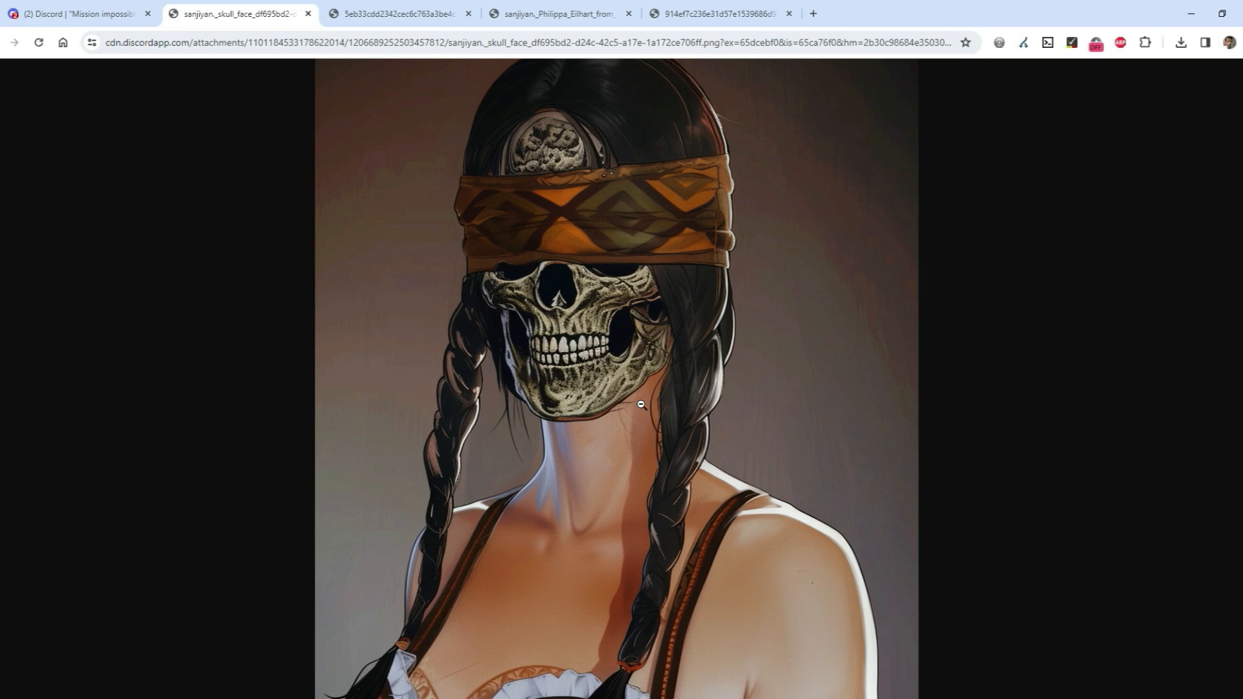
scroll(641, 404, down, 3)
scroll(580, 309, up, 3)
scroll(583, 409, down, 1)
scroll(634, 515, up, 3)
scroll(637, 518, down, 3)
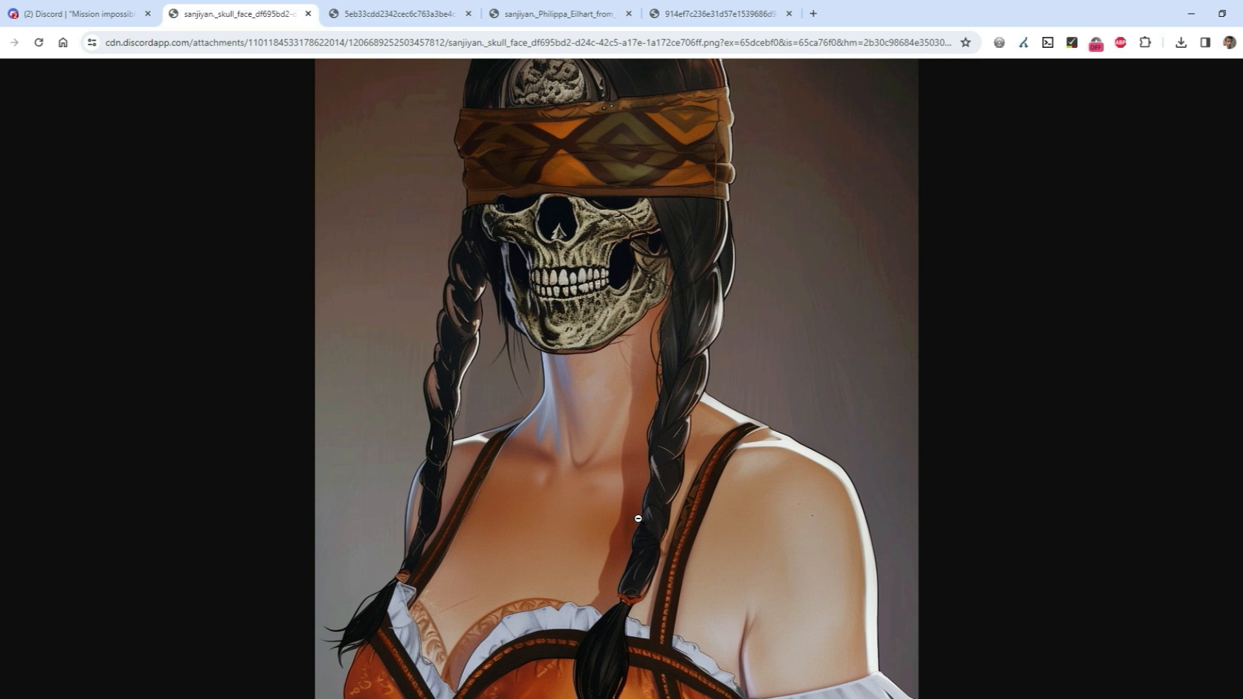
Return to the Discord thread and examine the "rotting body" edit screenshot's neck and body selection and its --sw 25 prompt
click(44, 5)
click(930, 388)
scroll(870, 397, down, 1)
scroll(867, 398, down, 5)
click(322, 479)
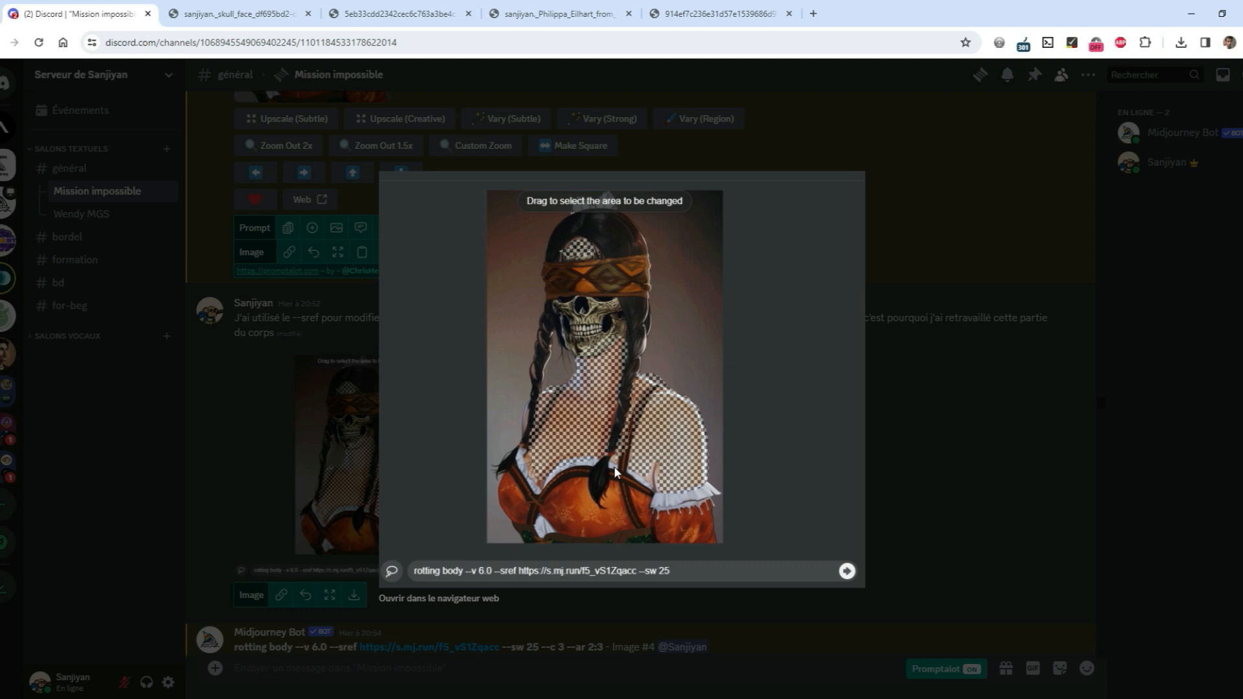
click(894, 467)
Open the "rotting body" Image #4 result in its own browser tab and enlarge it to full size
scroll(887, 466, down, 5)
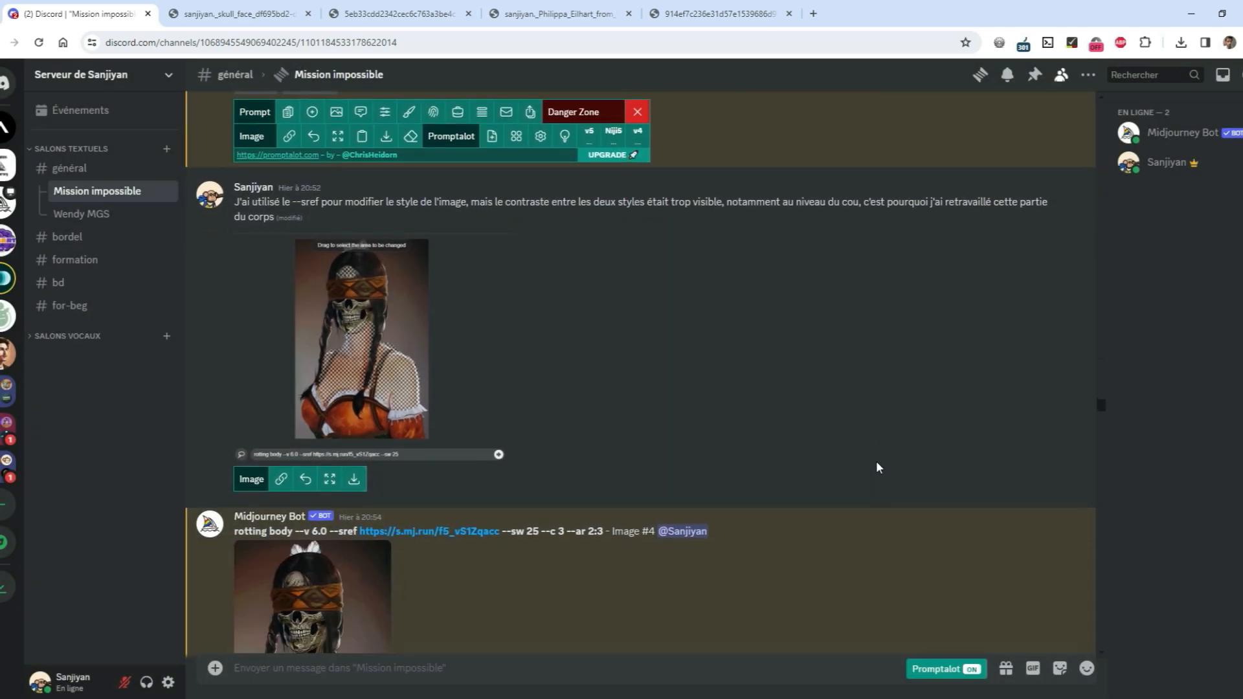
scroll(878, 467, down, 1)
click(349, 379)
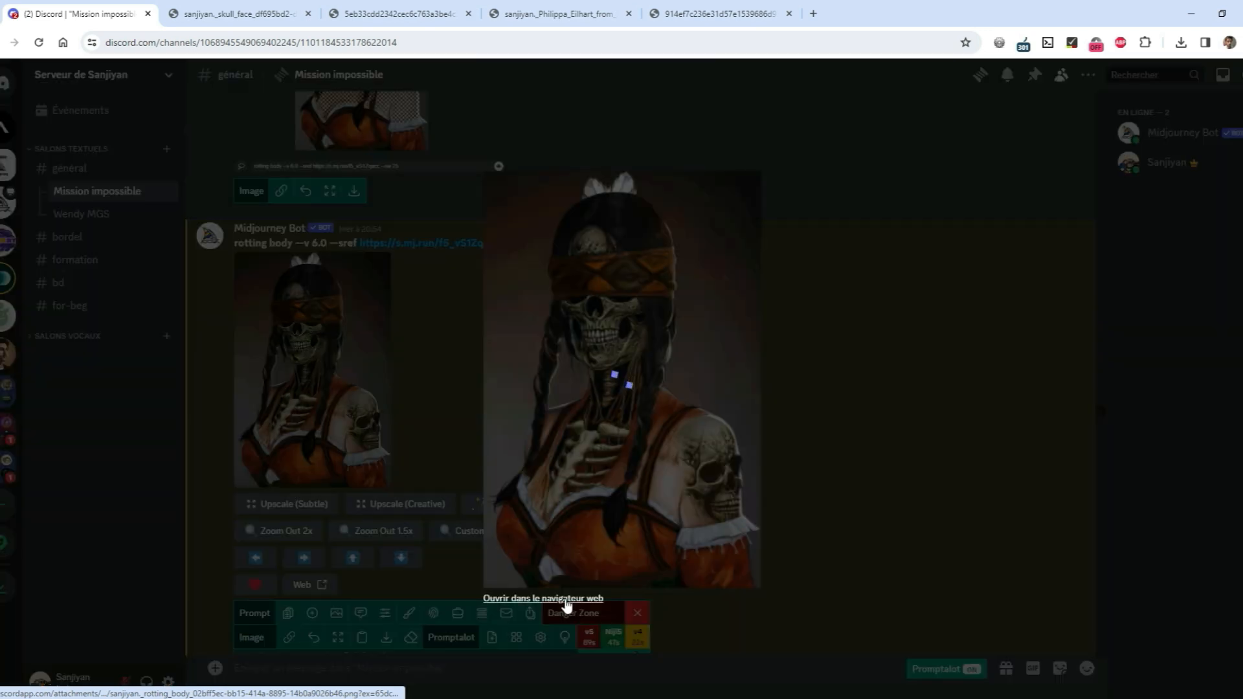
click(570, 604)
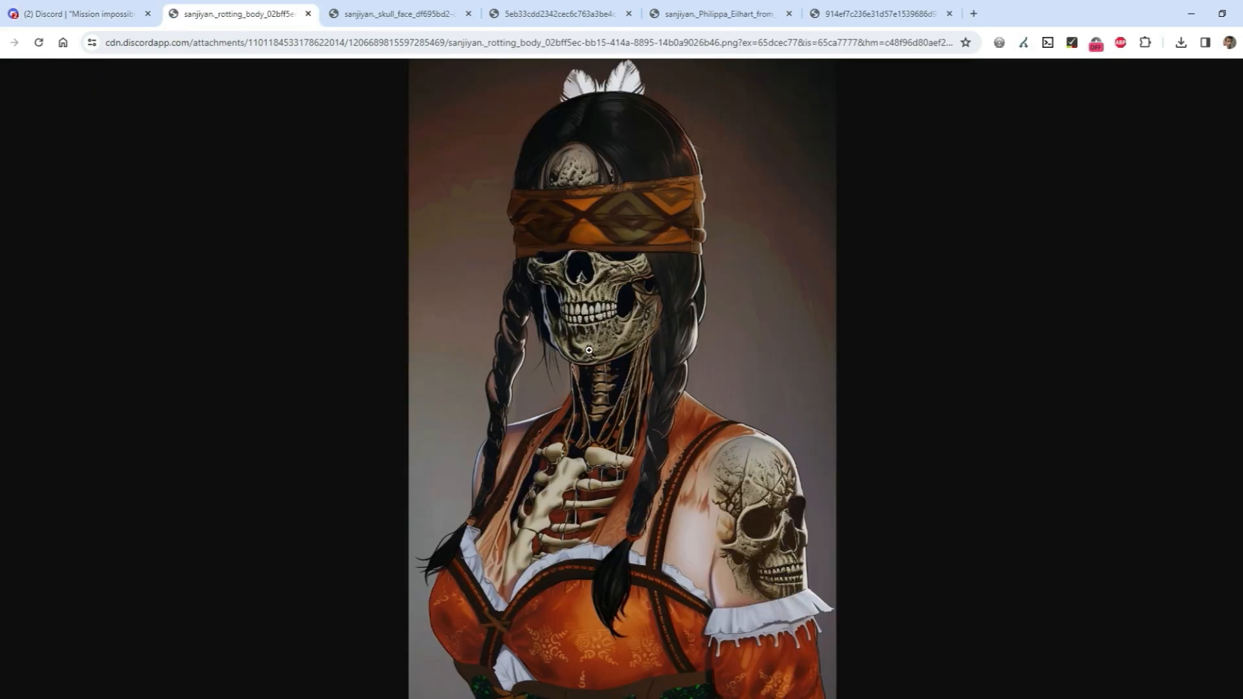
click(586, 415)
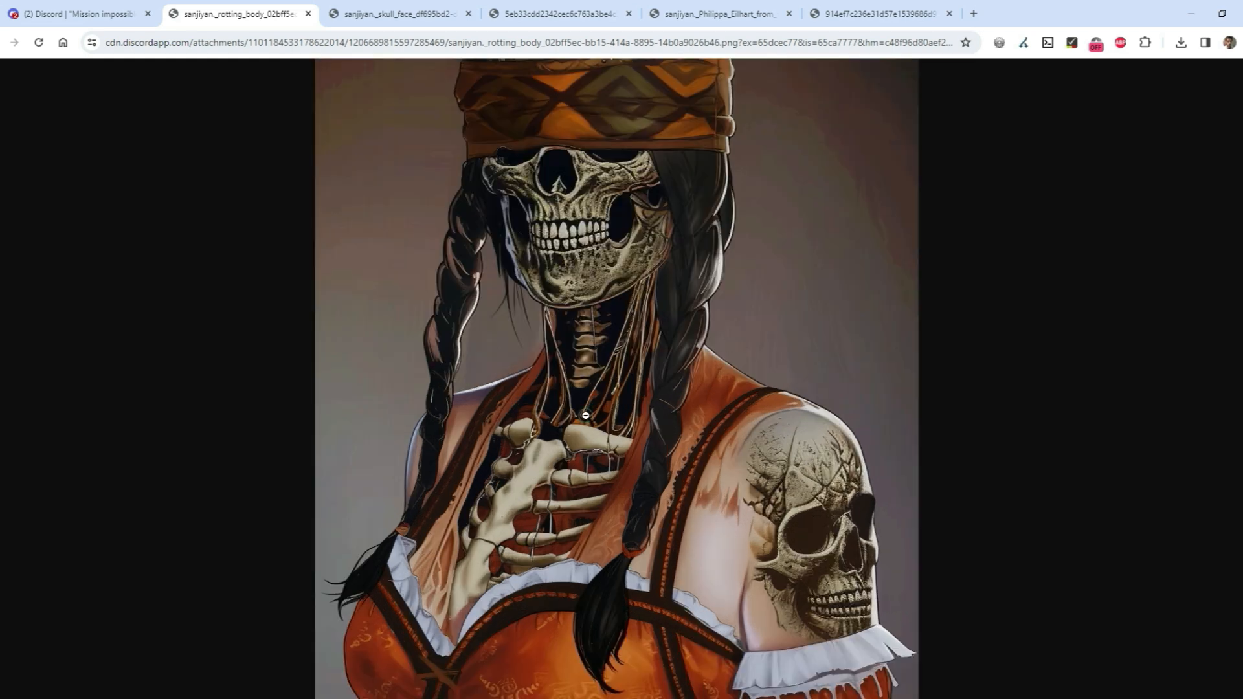
Examine the full-size rotting body portrait, covering the skull face, neck, ribcage and shoulder
scroll(583, 497, up, 1)
scroll(582, 498, down, 1)
scroll(583, 498, up, 3)
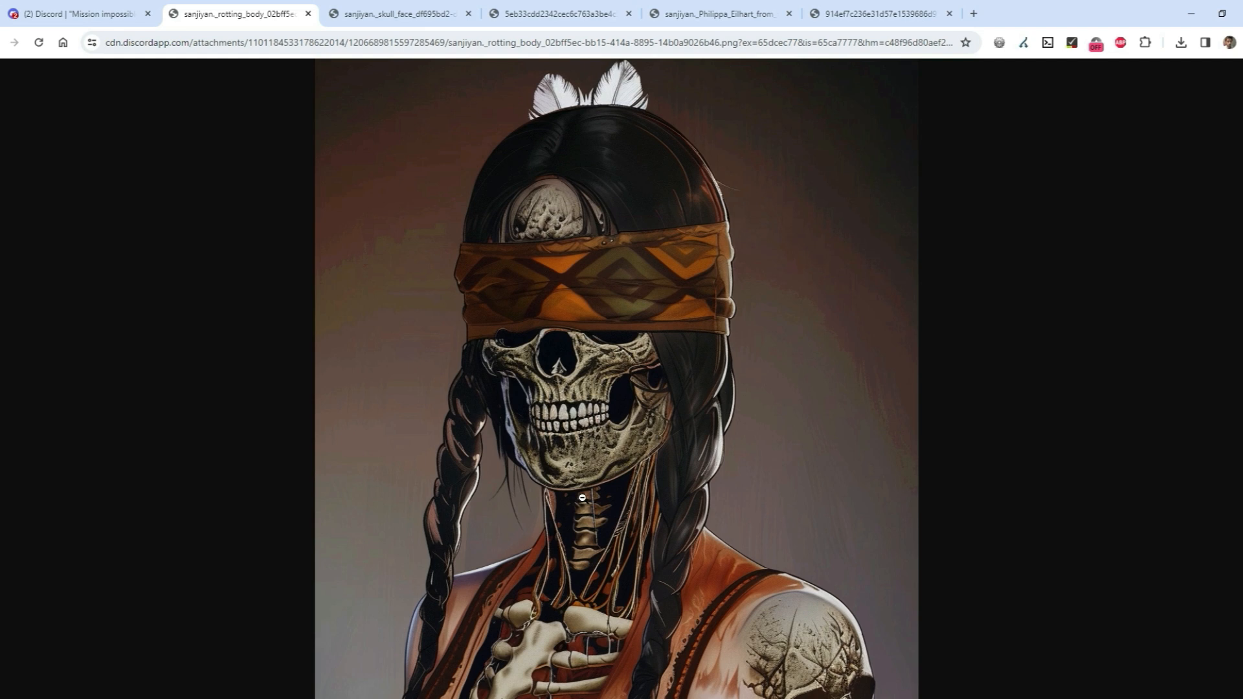
scroll(583, 498, down, 3)
scroll(583, 498, up, 2)
scroll(583, 497, down, 1)
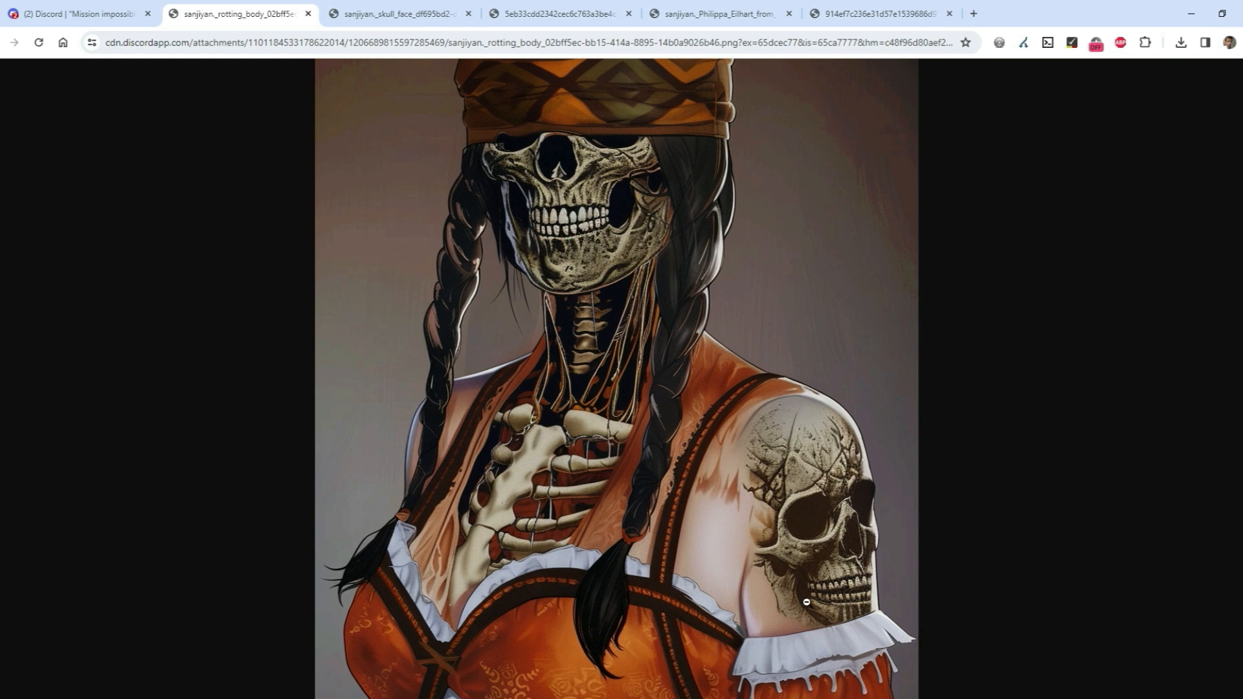
Return to the Discord thread and review the shoulder edit screenshot with its "rotting body --no skull" prompt, plus the resulting image
click(85, 14)
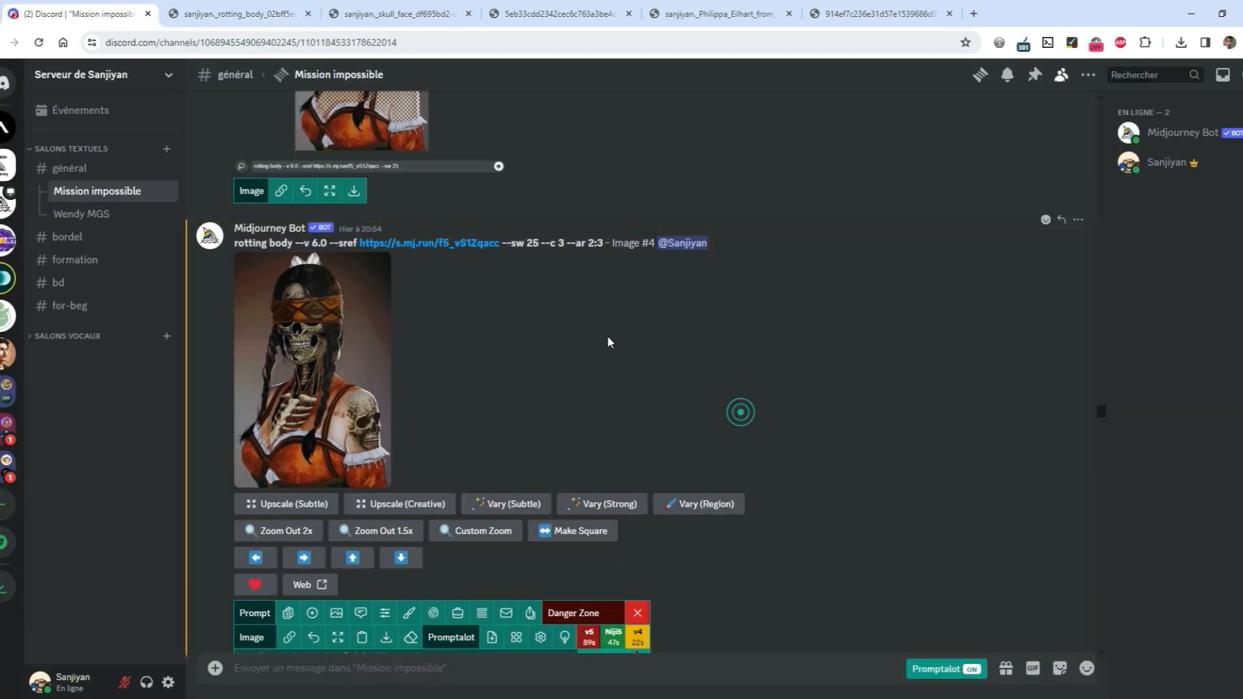
scroll(738, 411, down, 5)
click(369, 363)
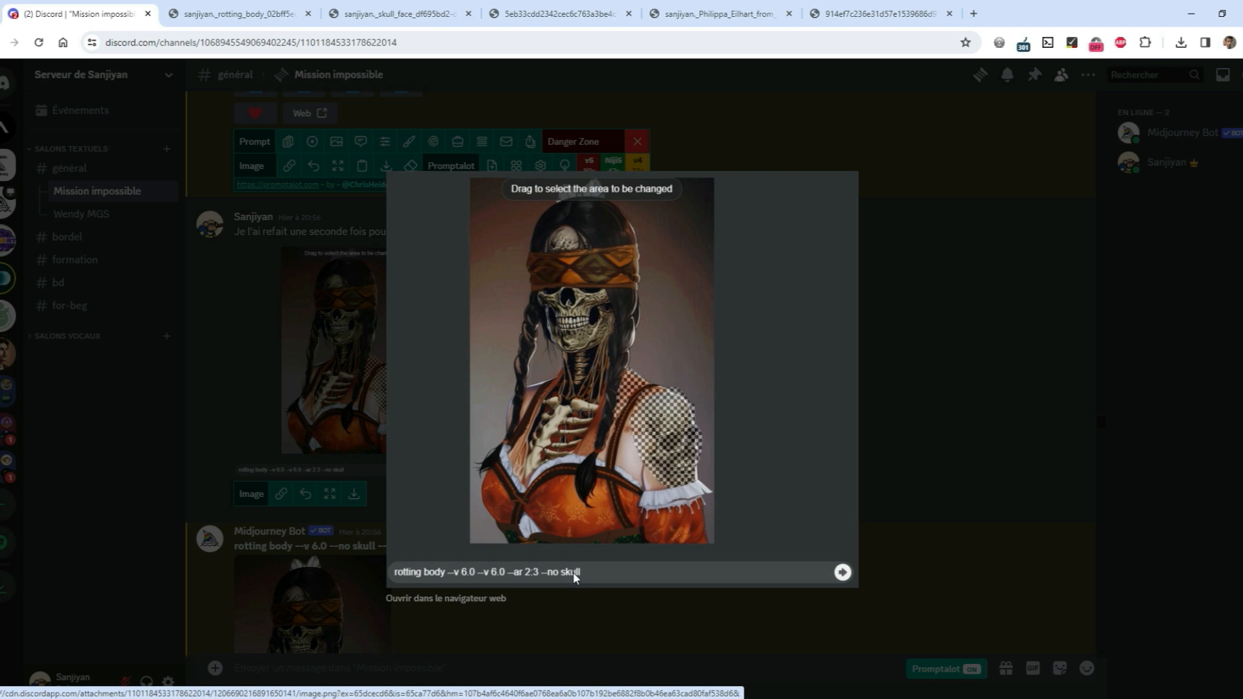
click(905, 478)
scroll(805, 397, down, 4)
click(367, 394)
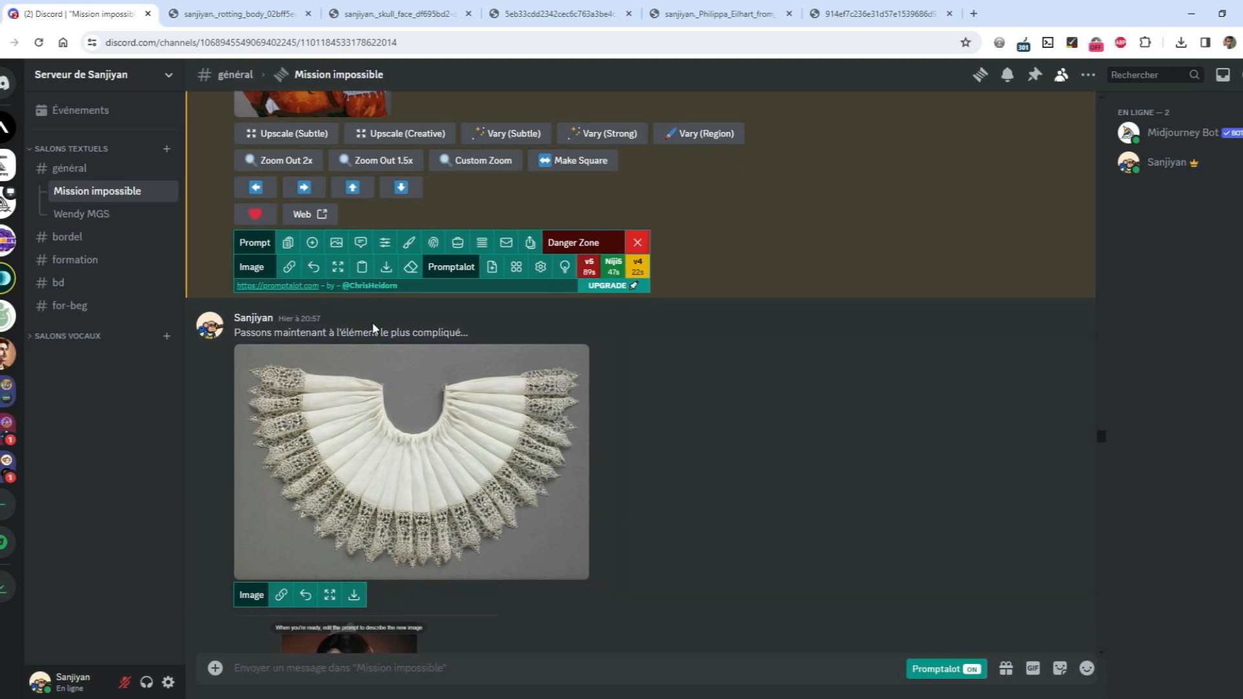
Inspect the lace ruff collar reference image at larger size and close the preview
drag(379, 330, 636, 389)
click(874, 480)
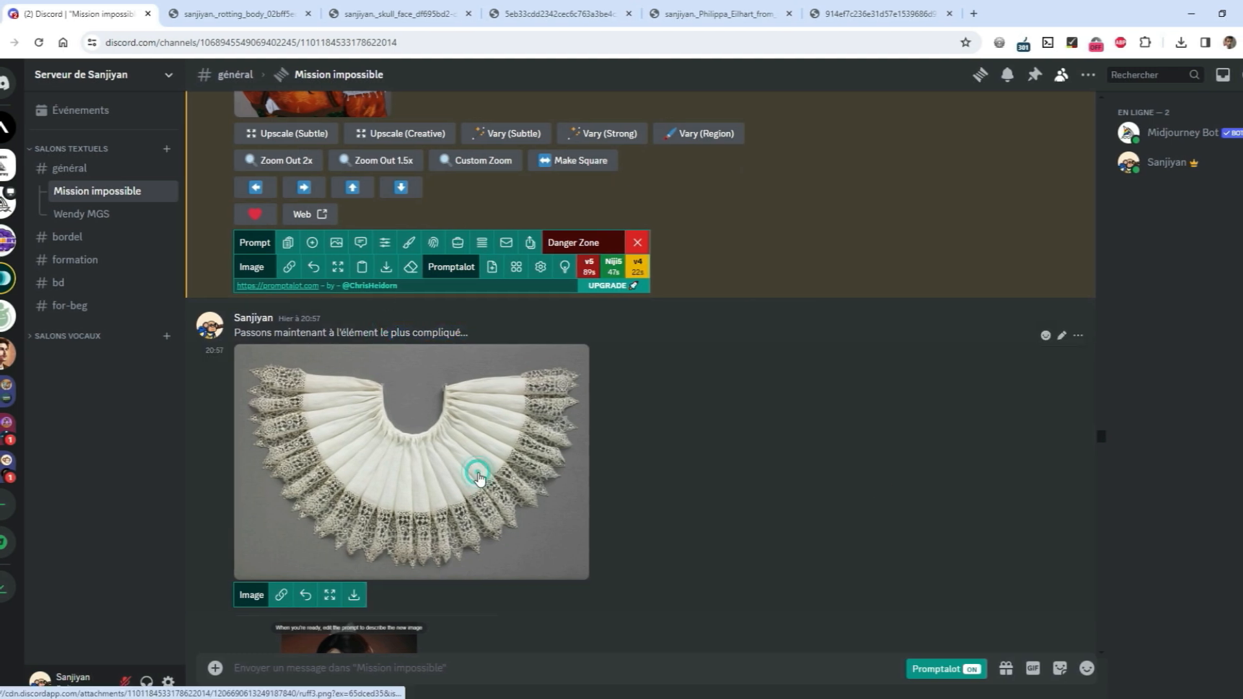
click(480, 479)
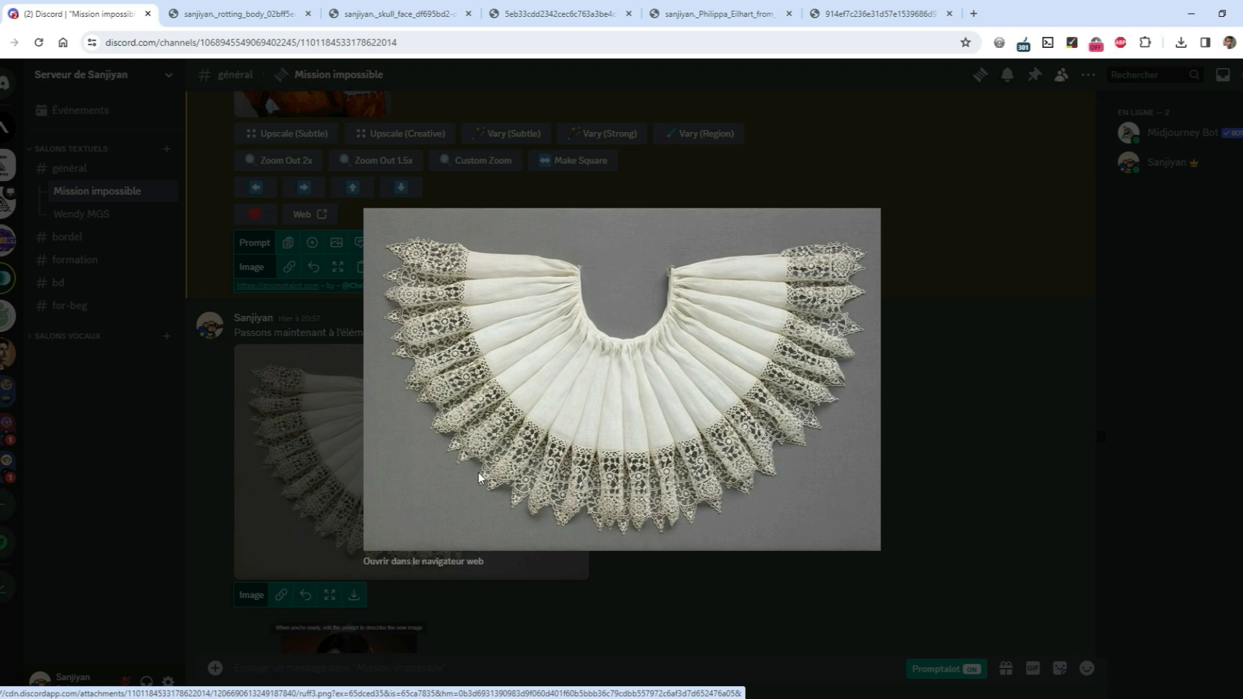
key(Escape)
Examine the collar edit screenshot's selection around the neck and its "a lace Médicis collar --iw 2" prompt at larger size
scroll(635, 514, down, 3)
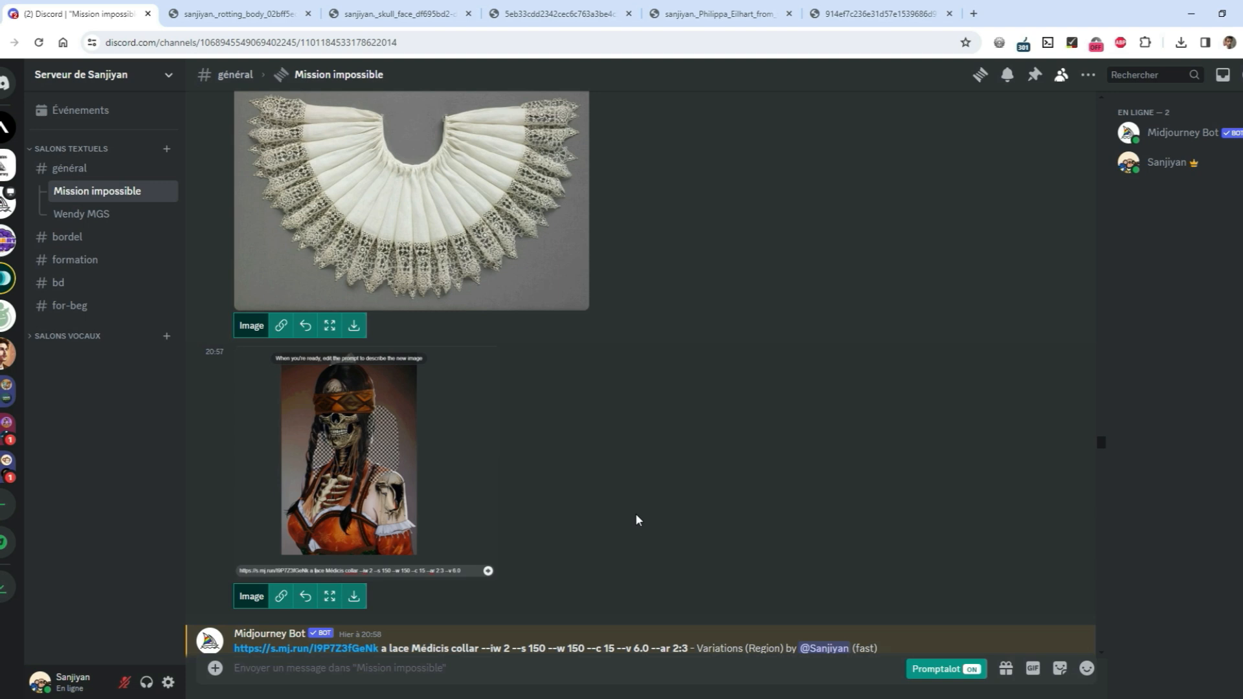
click(437, 500)
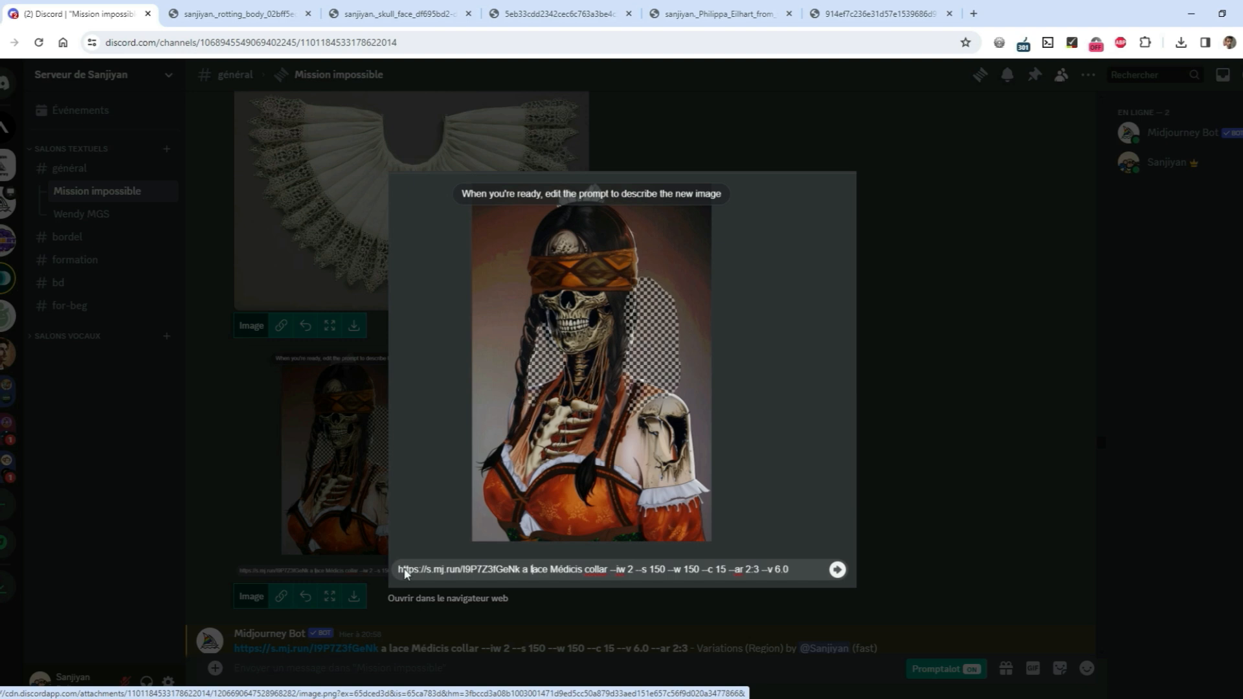
click(300, 203)
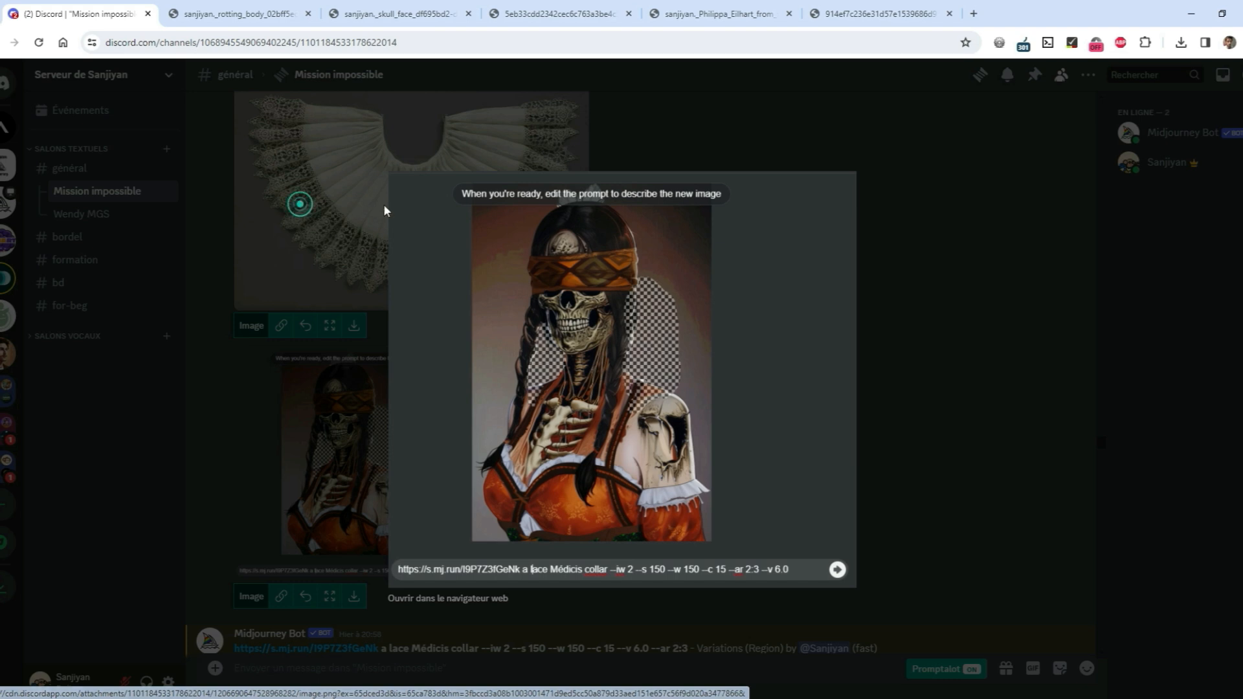
click(415, 181)
click(977, 499)
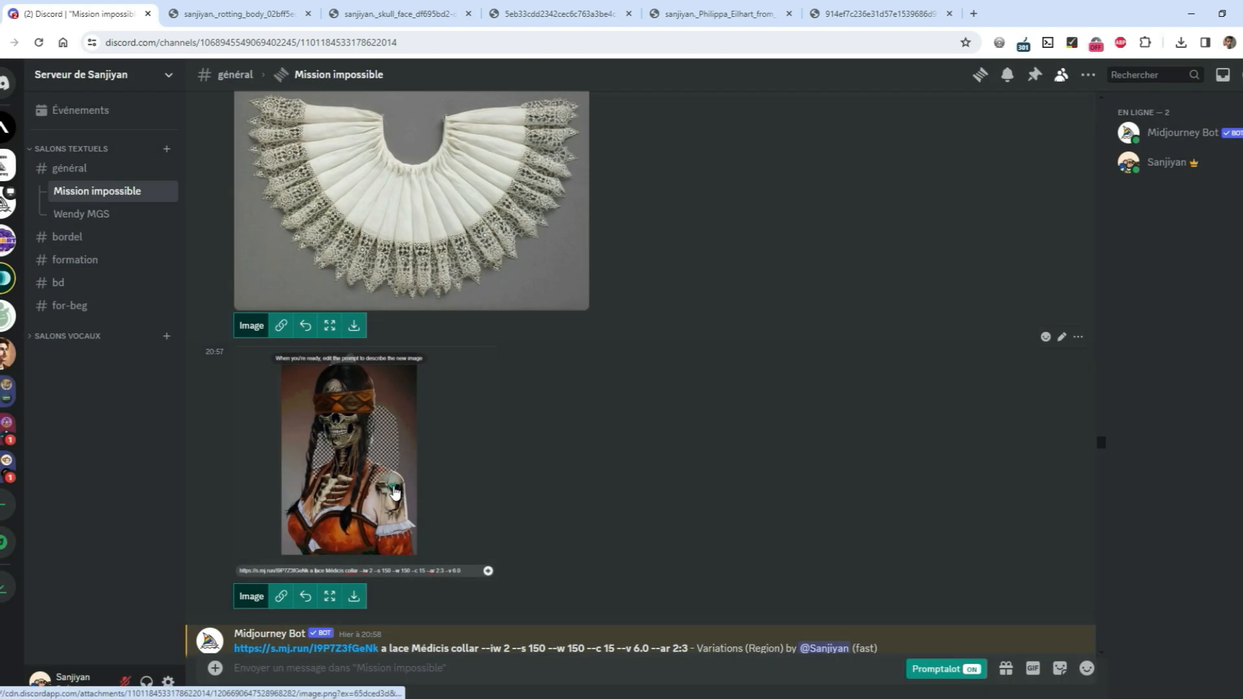
click(395, 493)
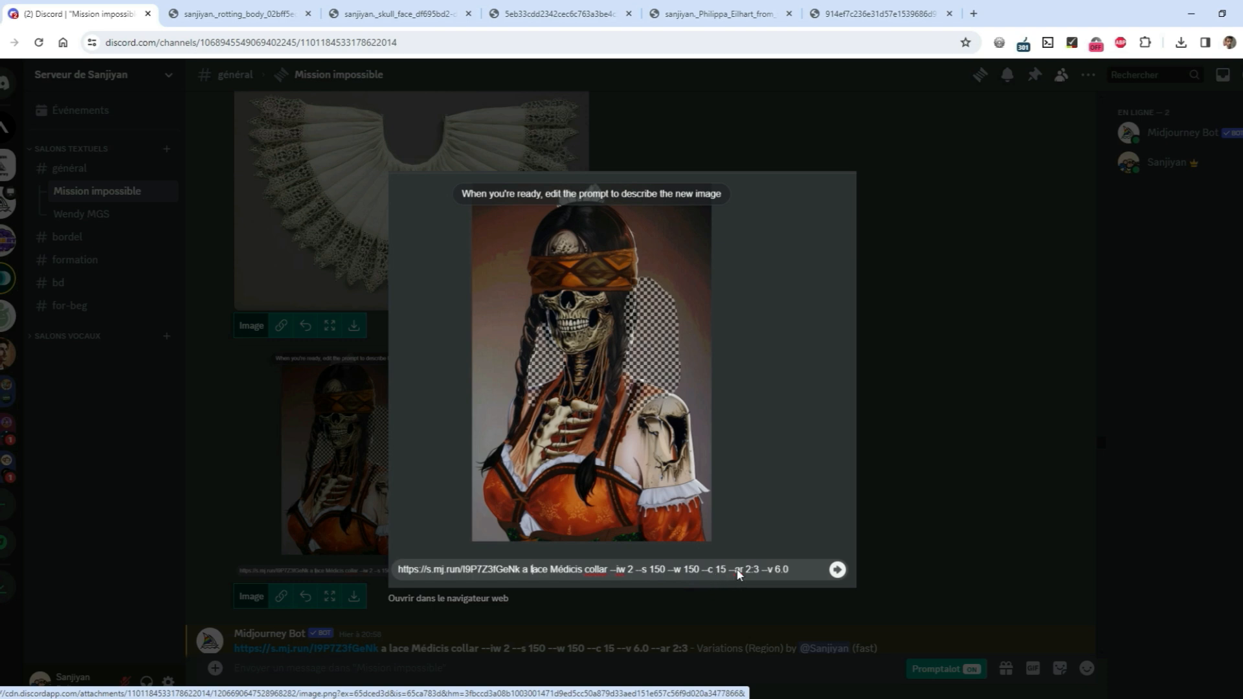
key(Escape)
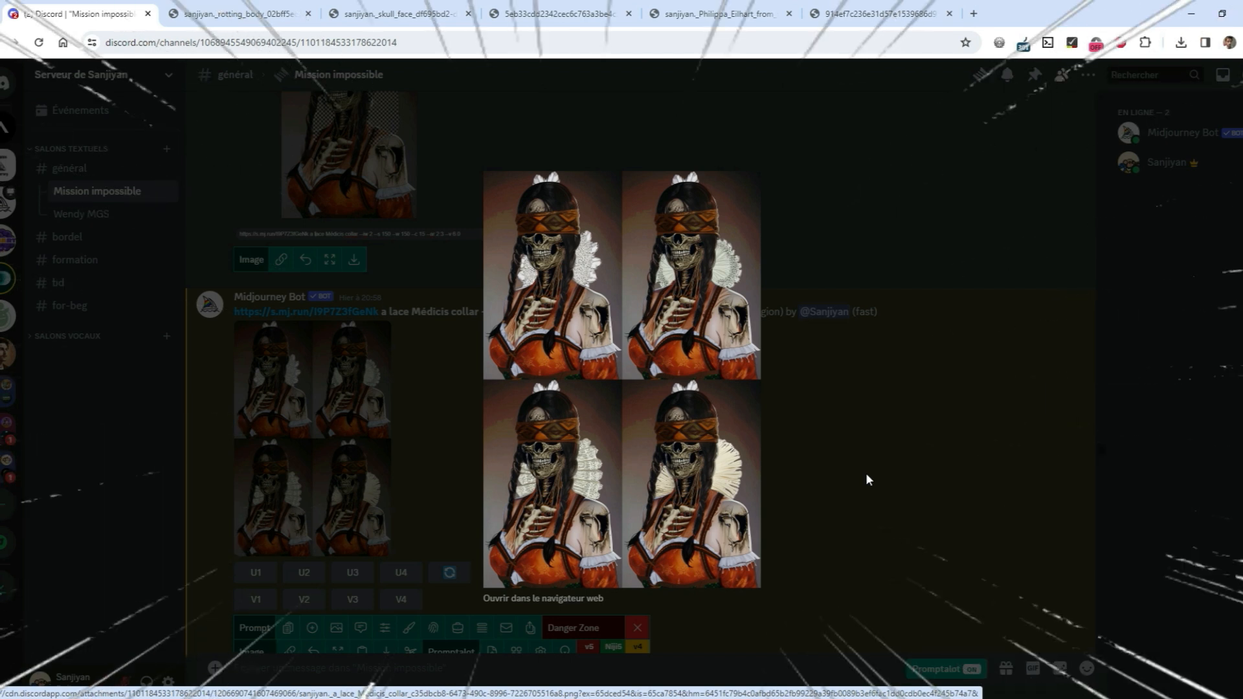
Open the lace Médicis collar grid in its own browser tab and compare the four collar variations at full size
click(537, 599)
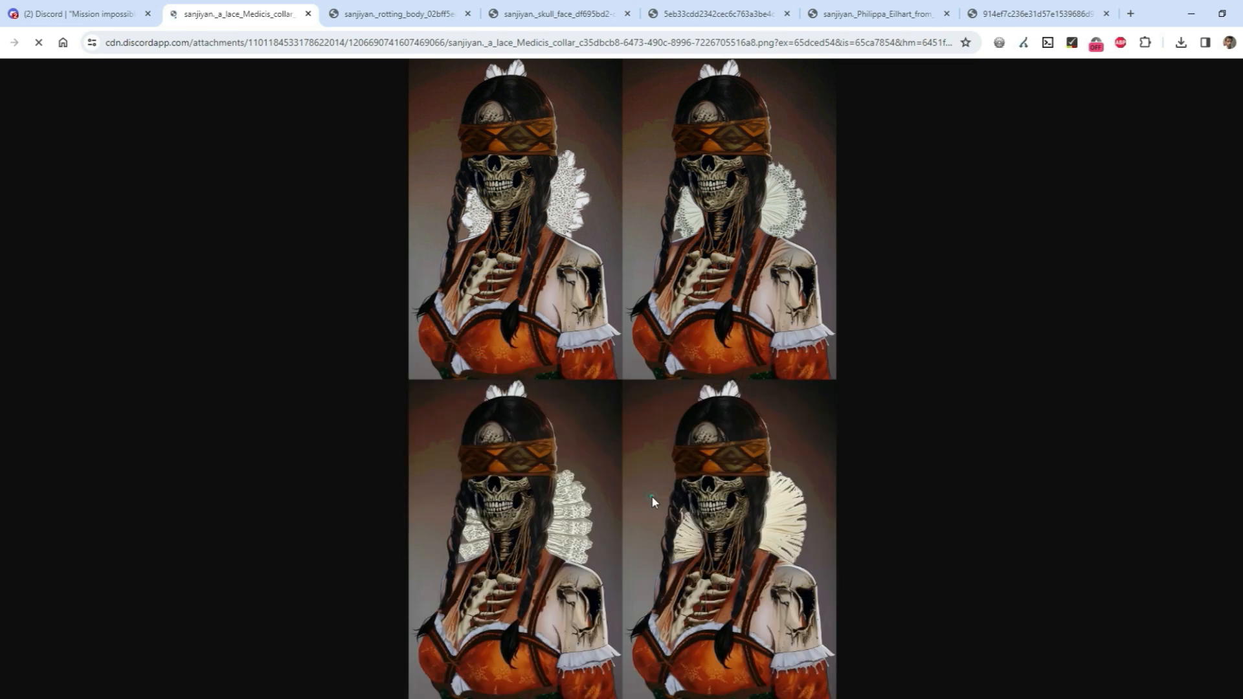
click(651, 496)
scroll(651, 497, down, 2)
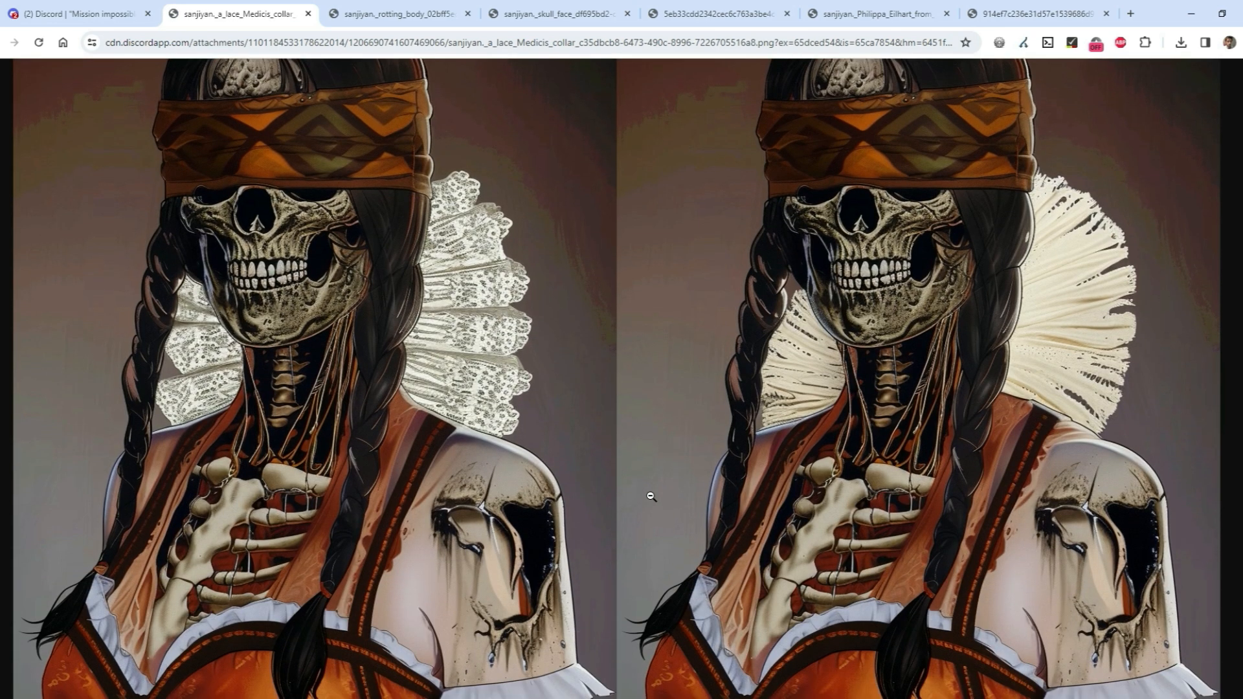
scroll(651, 497, up, 2)
scroll(651, 497, down, 12)
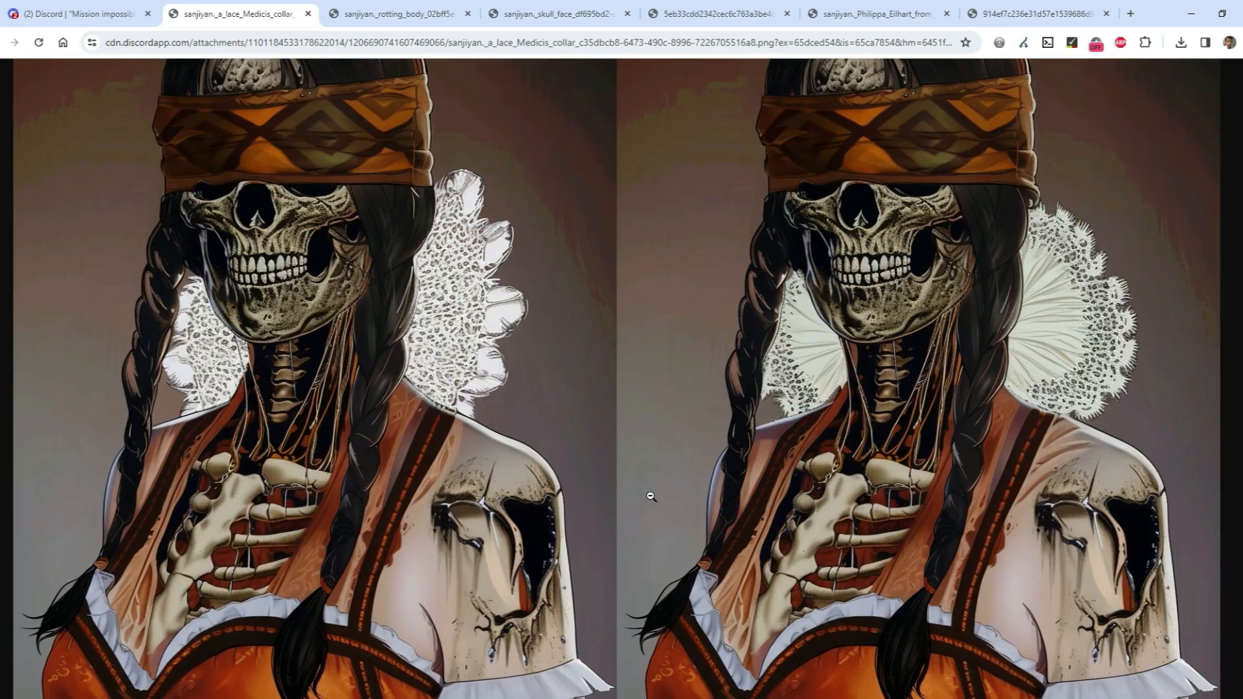
scroll(652, 496, up, 2)
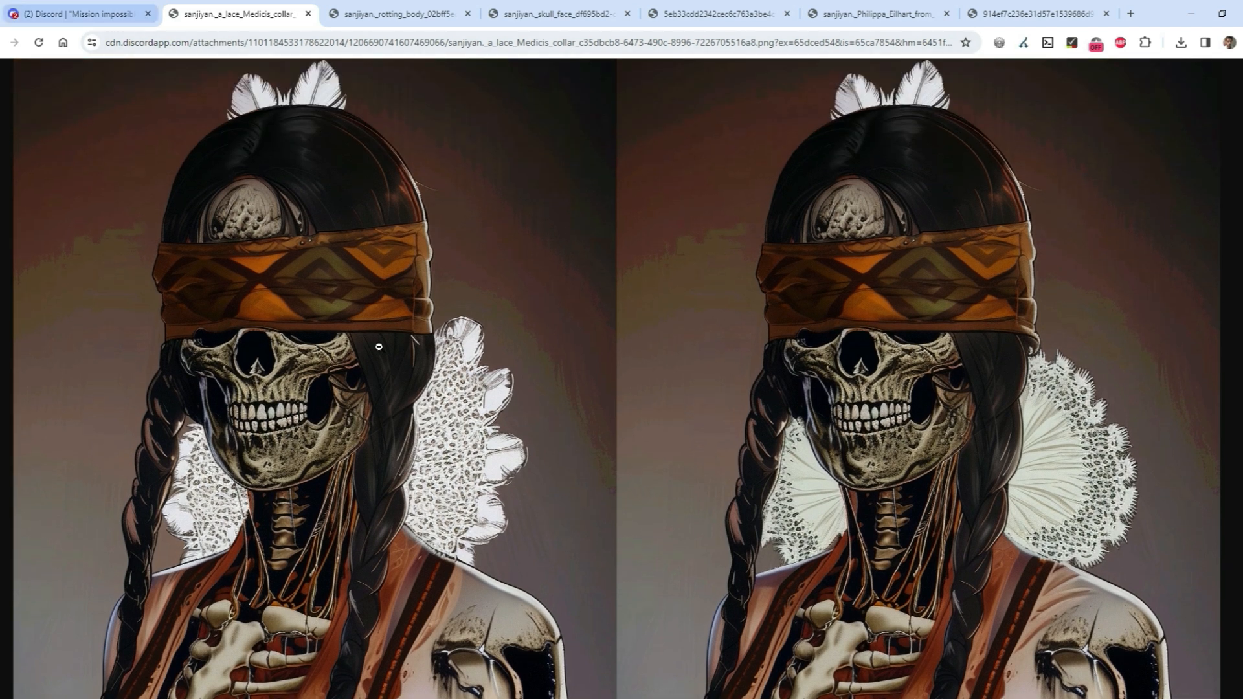
scroll(415, 457, down, 1)
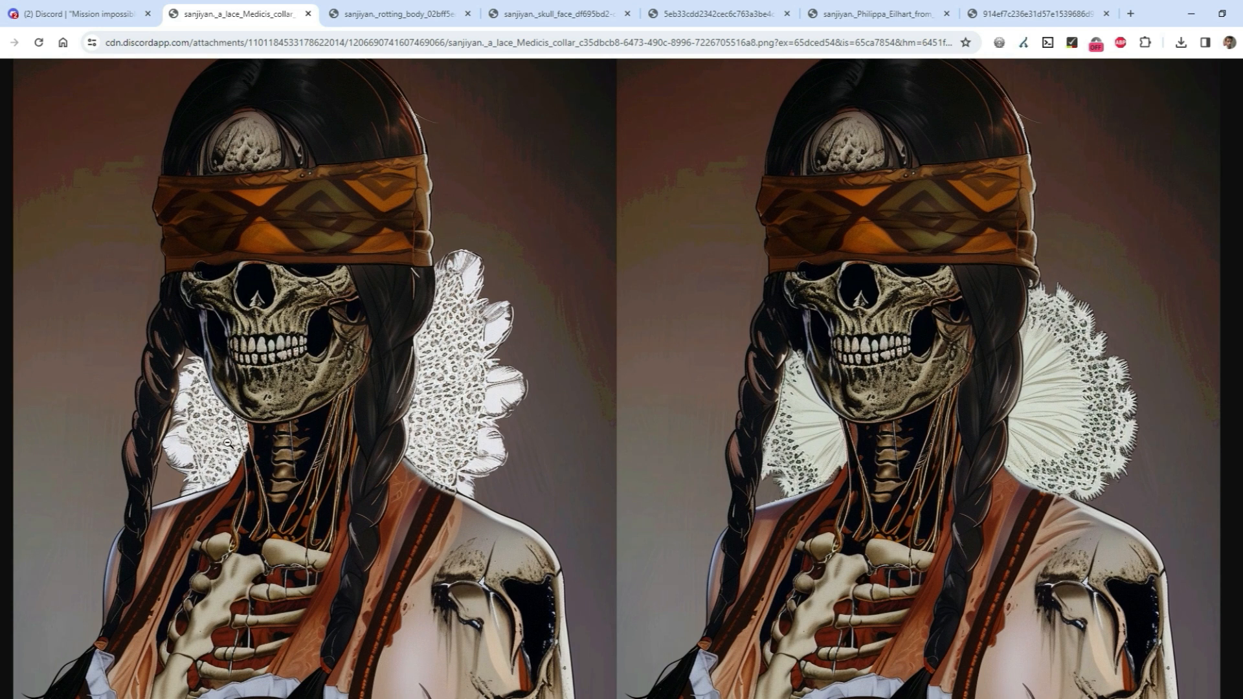
Return to the Discord thread, close the grid preview and enlarge the "lace --ar 2:3 --v 6.0" Image #1 result
click(103, 6)
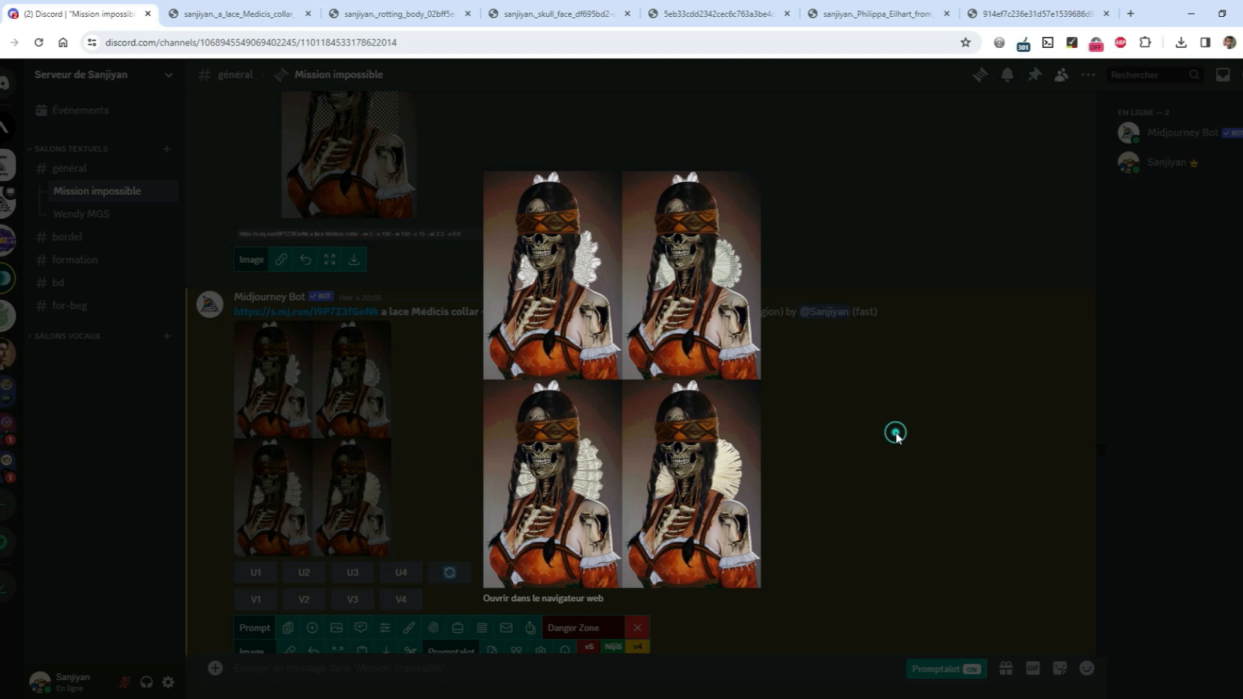
click(895, 432)
scroll(707, 440, down, 8)
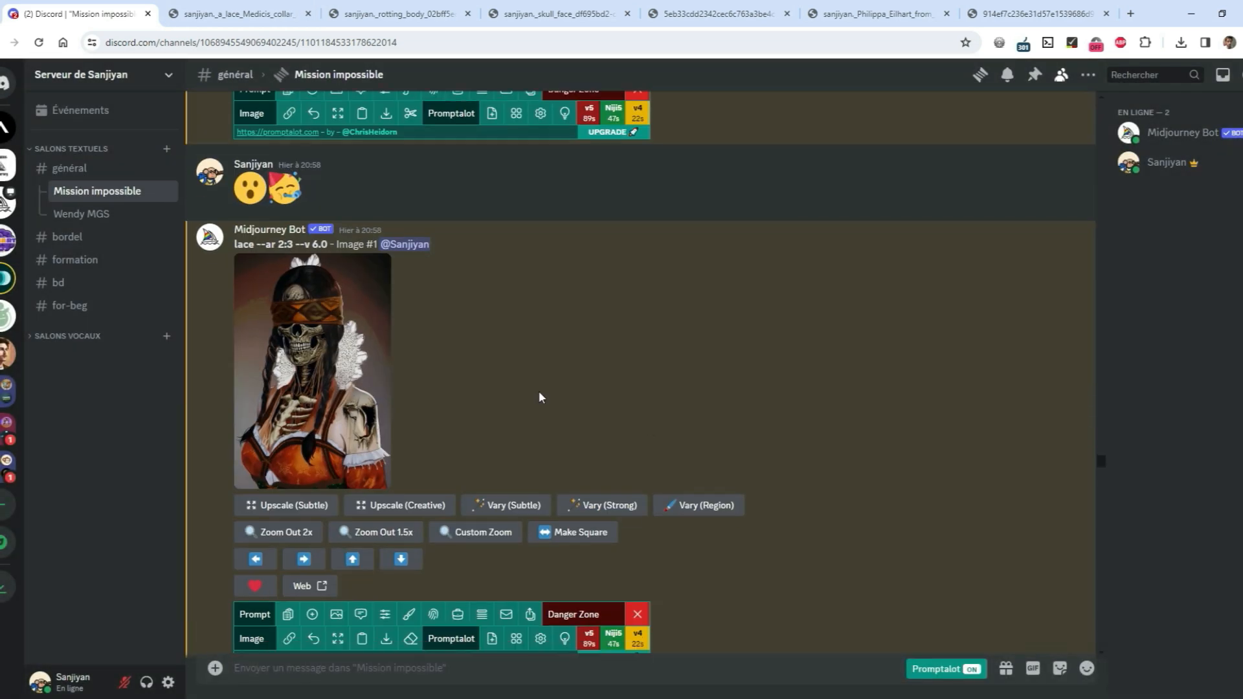
click(305, 371)
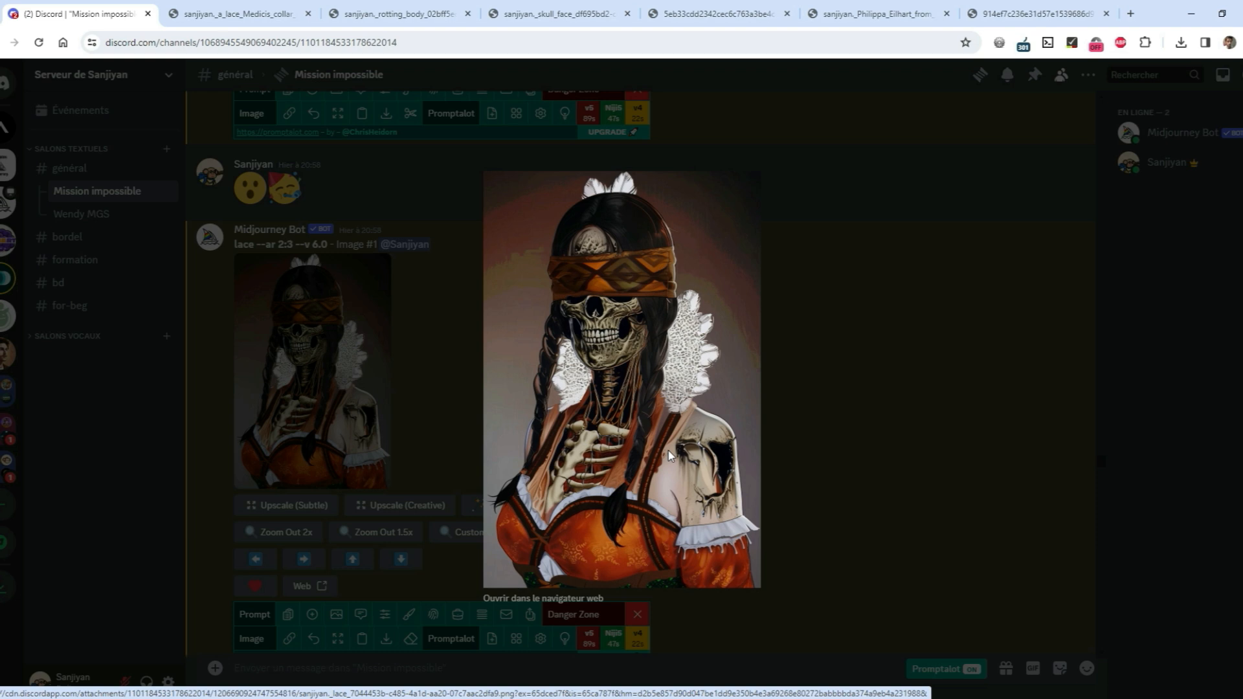
Close the lace result preview, and inspect the game reference of Philippa's lace collar at larger size
click(860, 461)
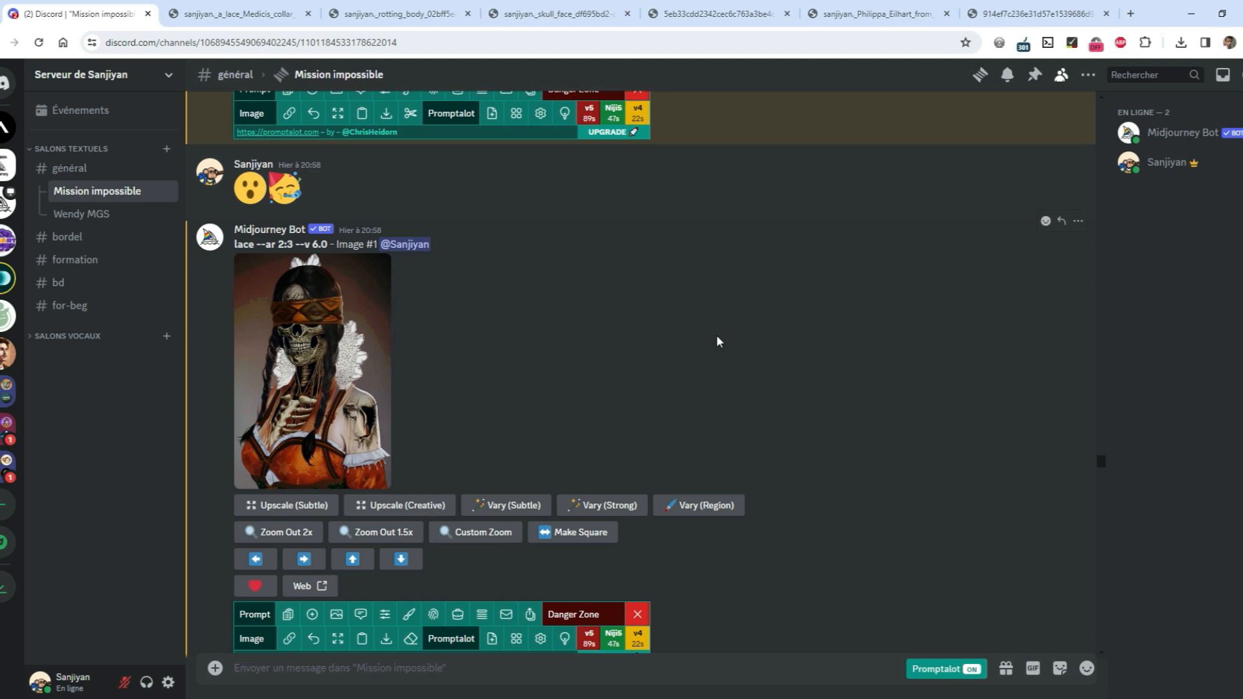
scroll(717, 341, down, 7)
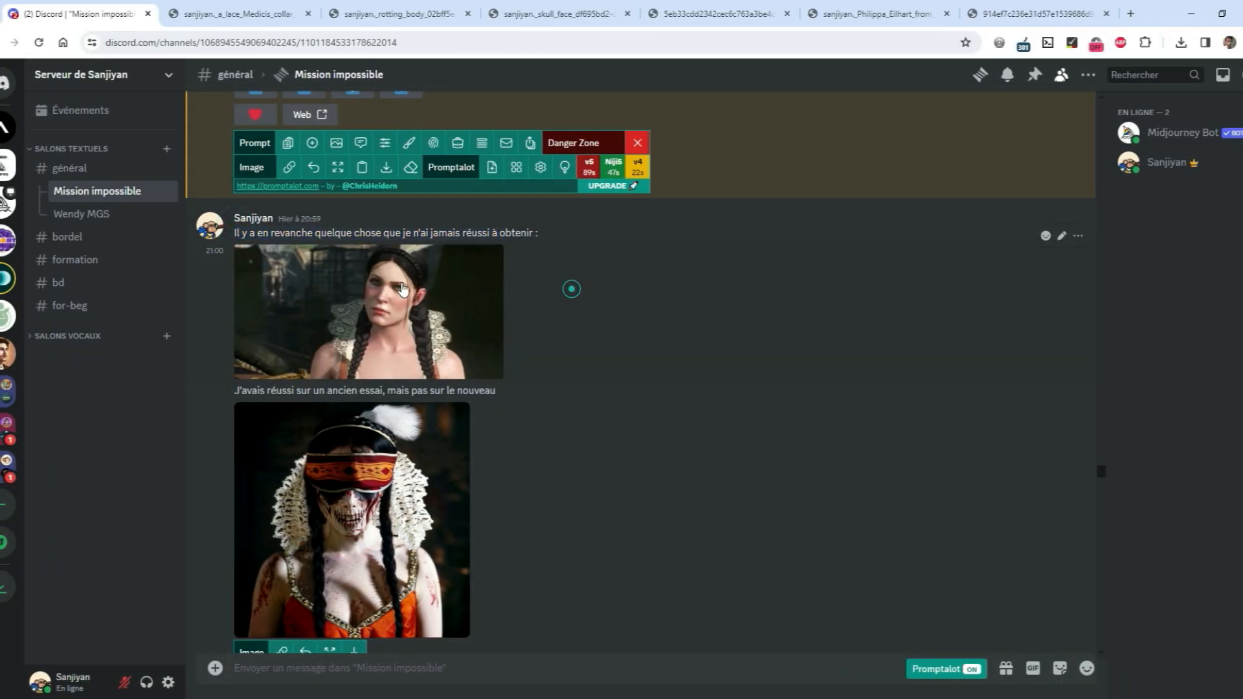
click(402, 289)
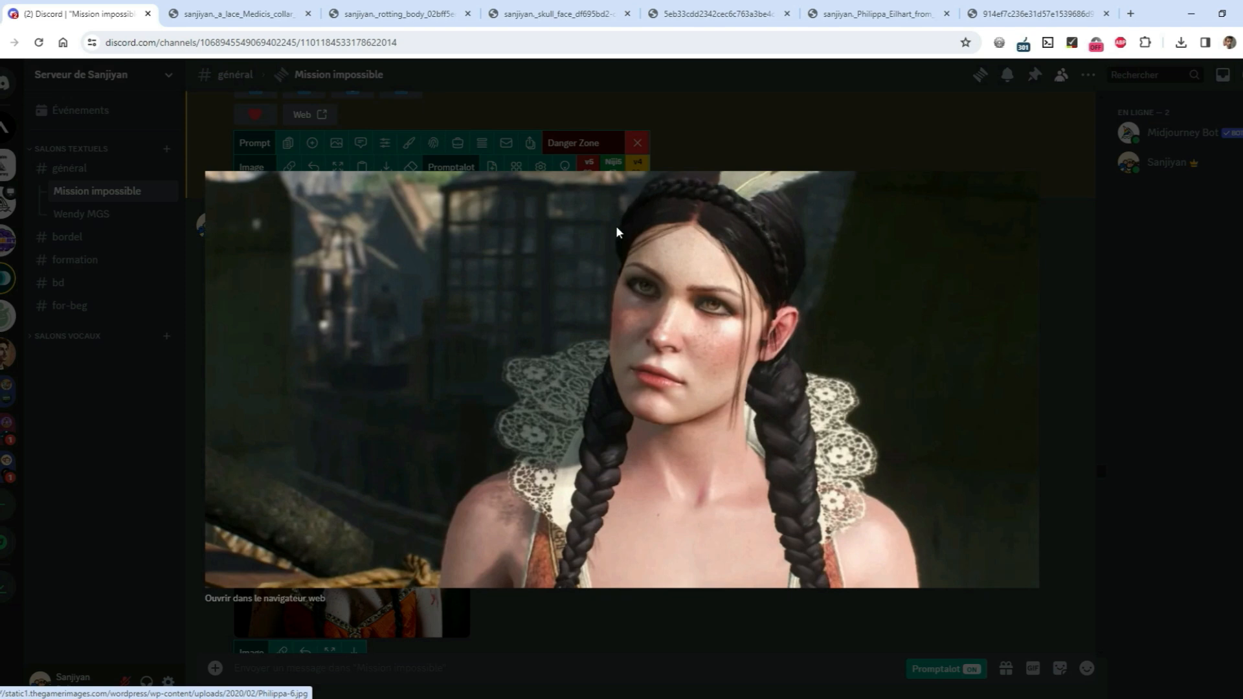
click(1089, 410)
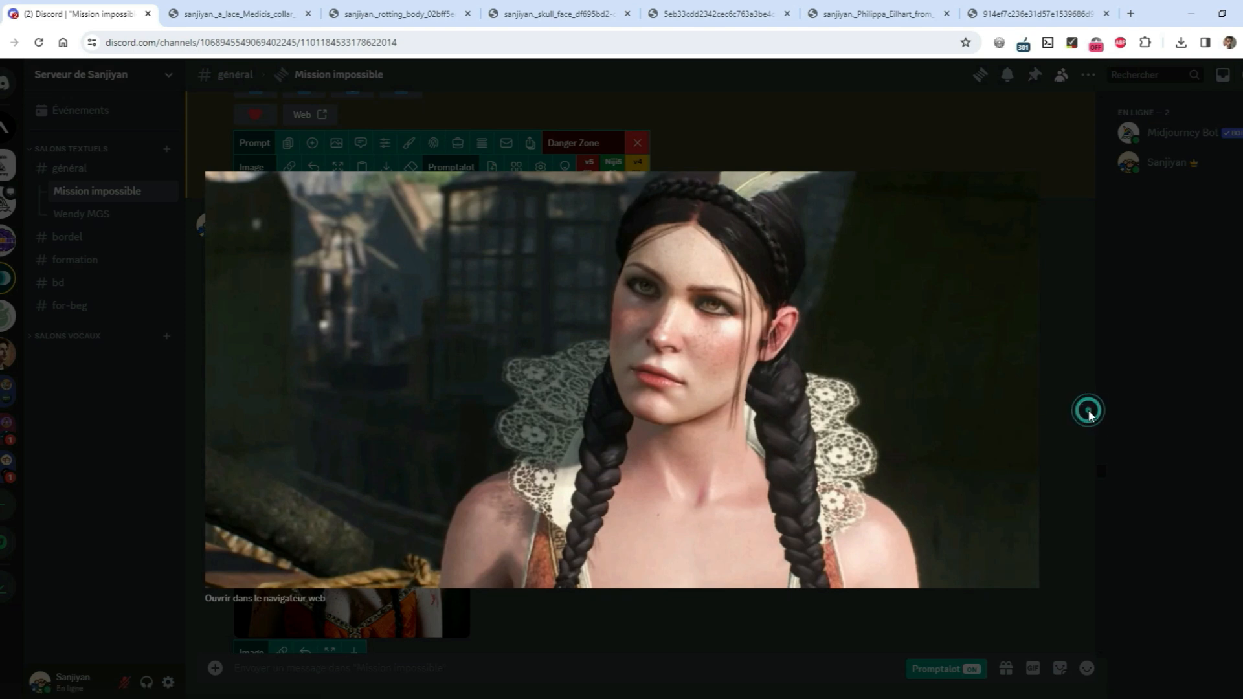
scroll(583, 363, down, 1)
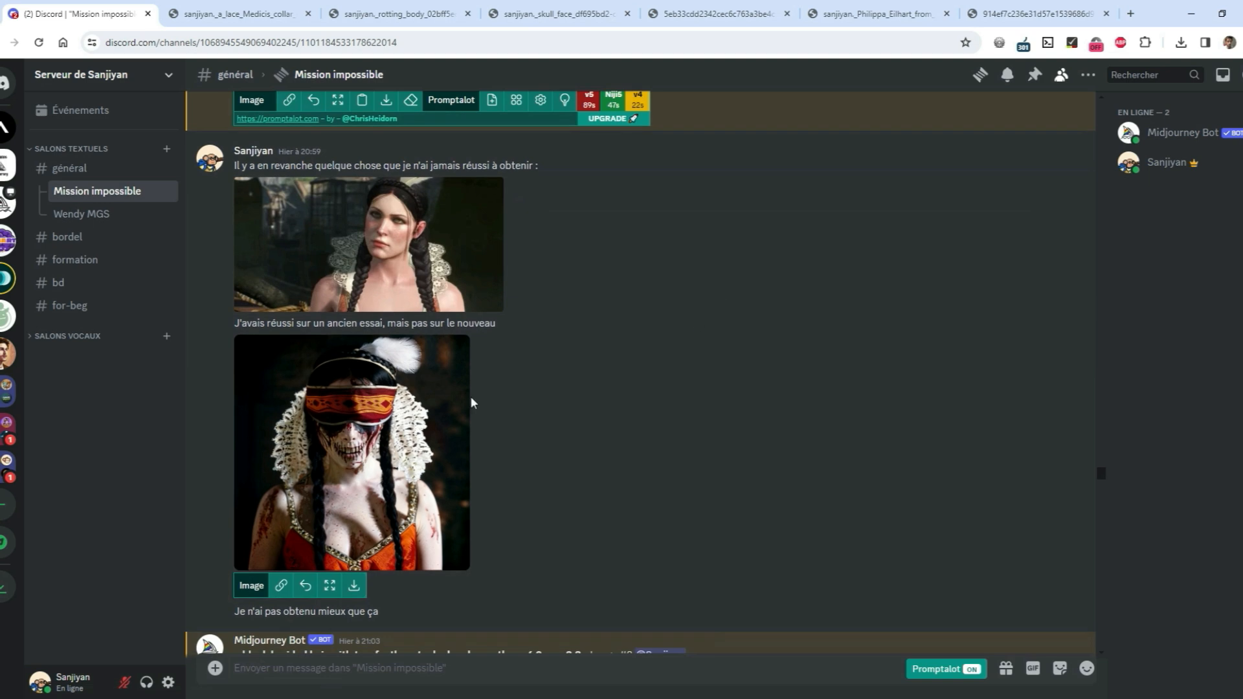
Enlarge the older lich attempt with the full lace collar, and the "a black braided hair with two feathers tucked underneath" result
click(365, 460)
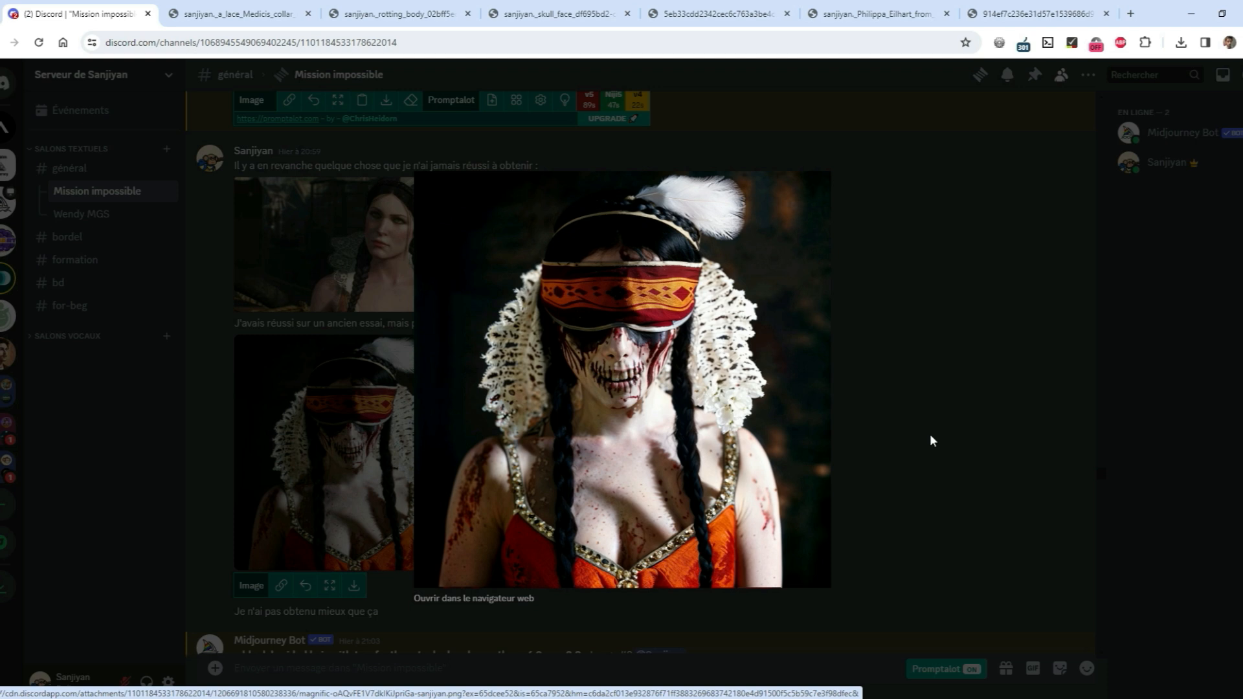
click(931, 441)
scroll(669, 391, down, 6)
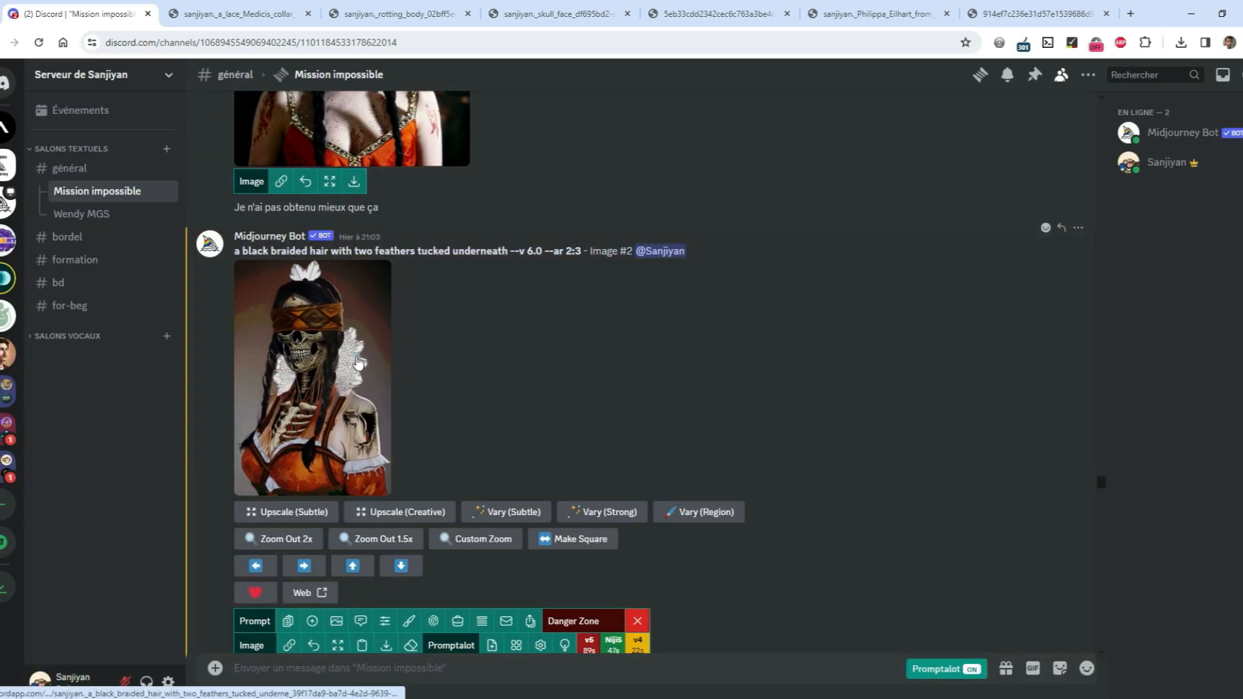
click(358, 363)
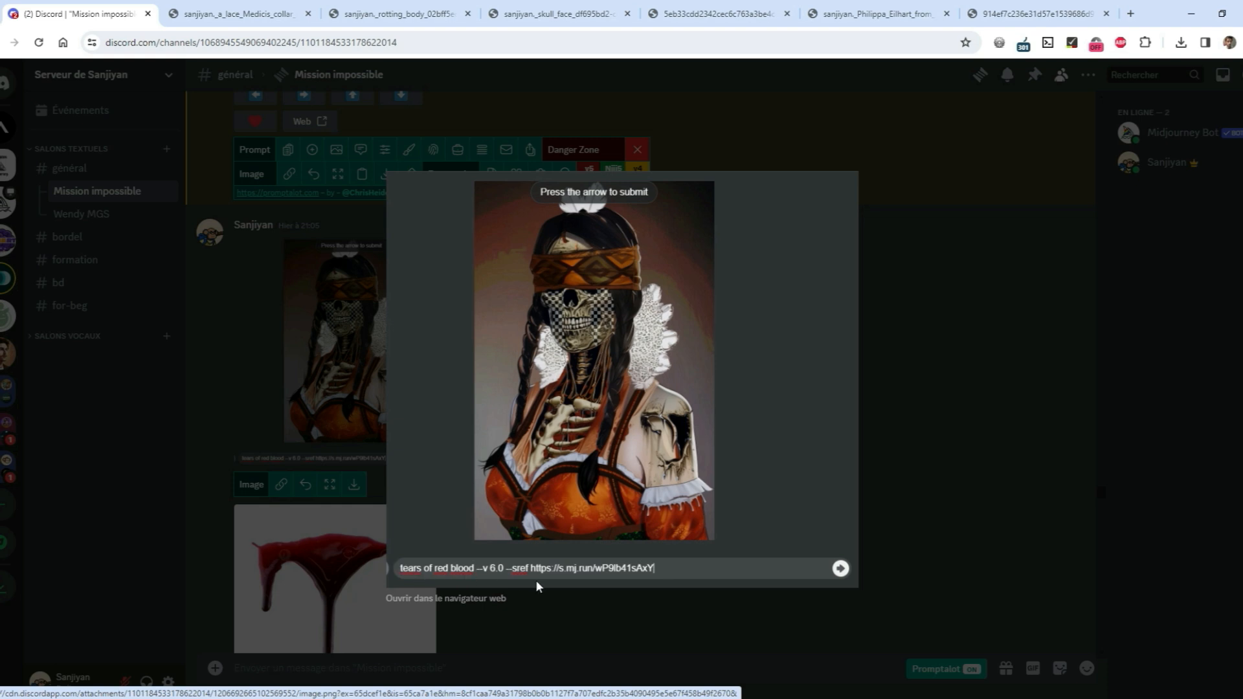
Examine the dripping-blood reference image and the "tears of red blood" Image #2 result at larger size
click(369, 586)
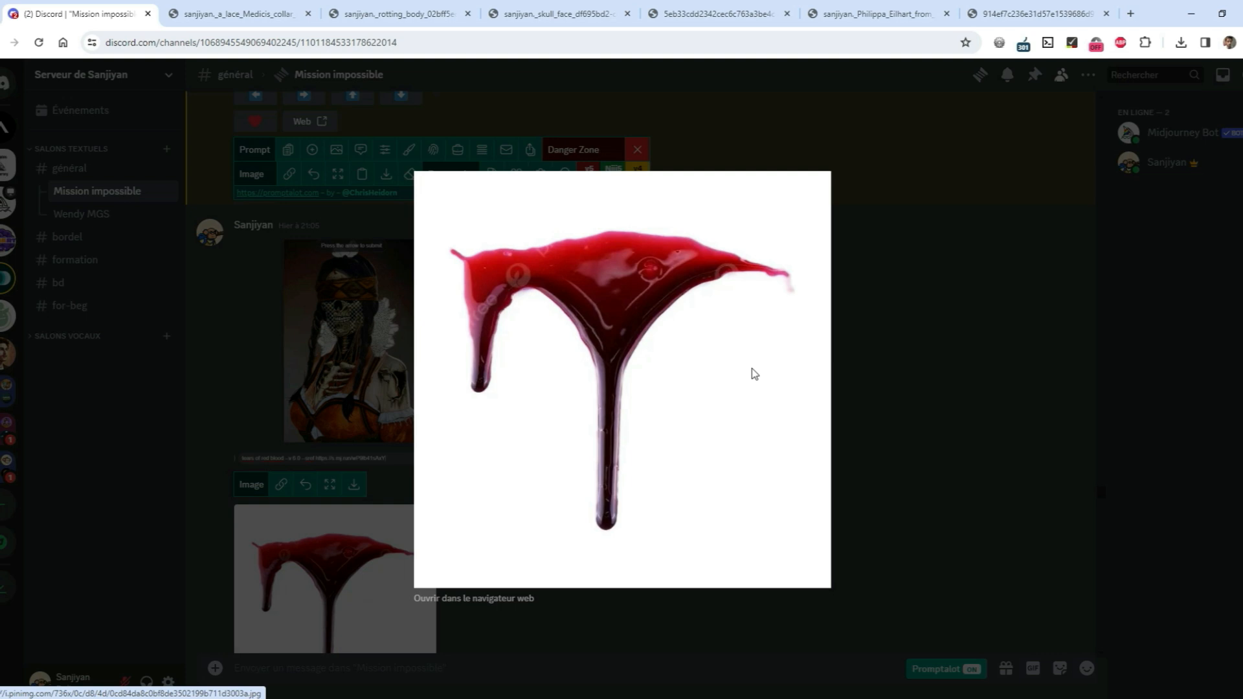
key(Escape)
scroll(749, 369, down, 6)
click(351, 425)
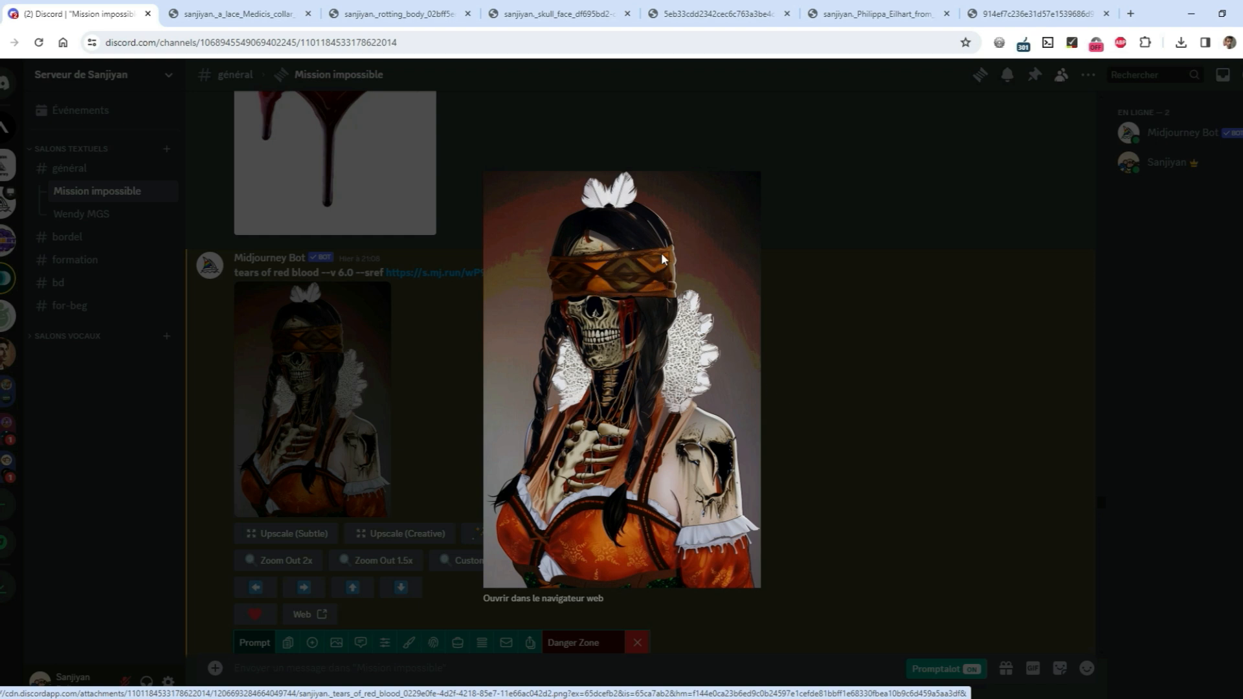
click(826, 482)
scroll(827, 484, up, 4)
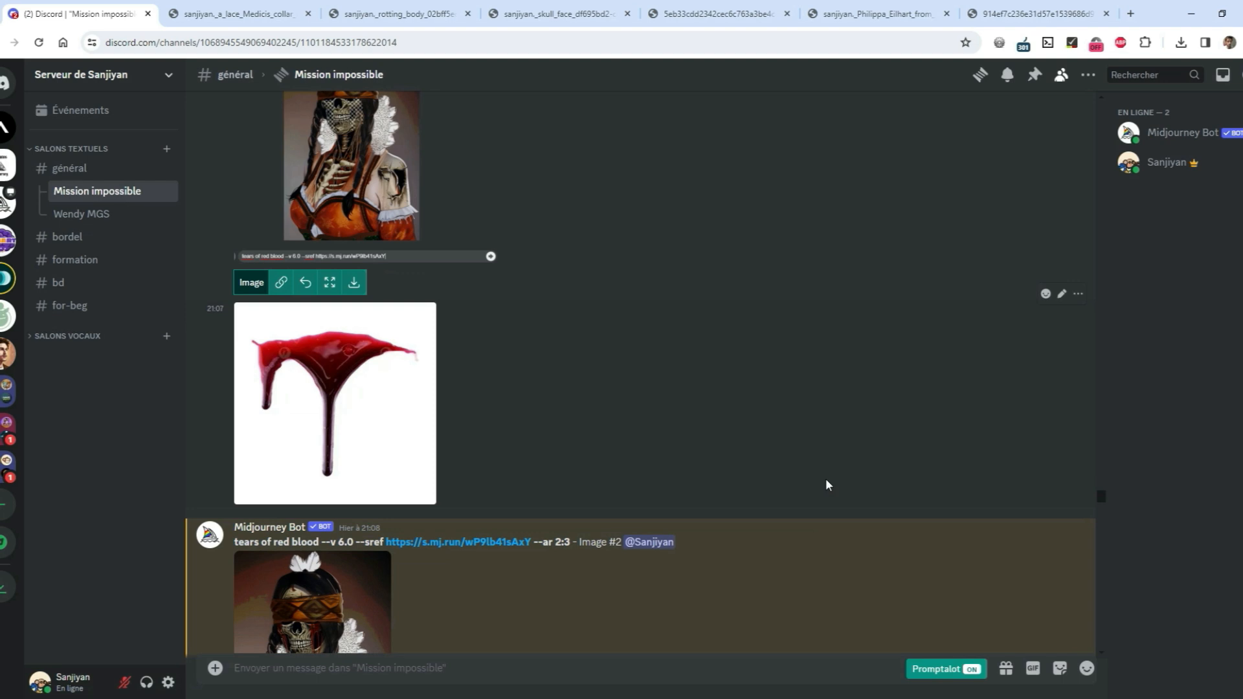
Highlight the message about the small red badge on the clothes and examine the arrow-annotated badge reference at larger size
scroll(825, 484, down, 5)
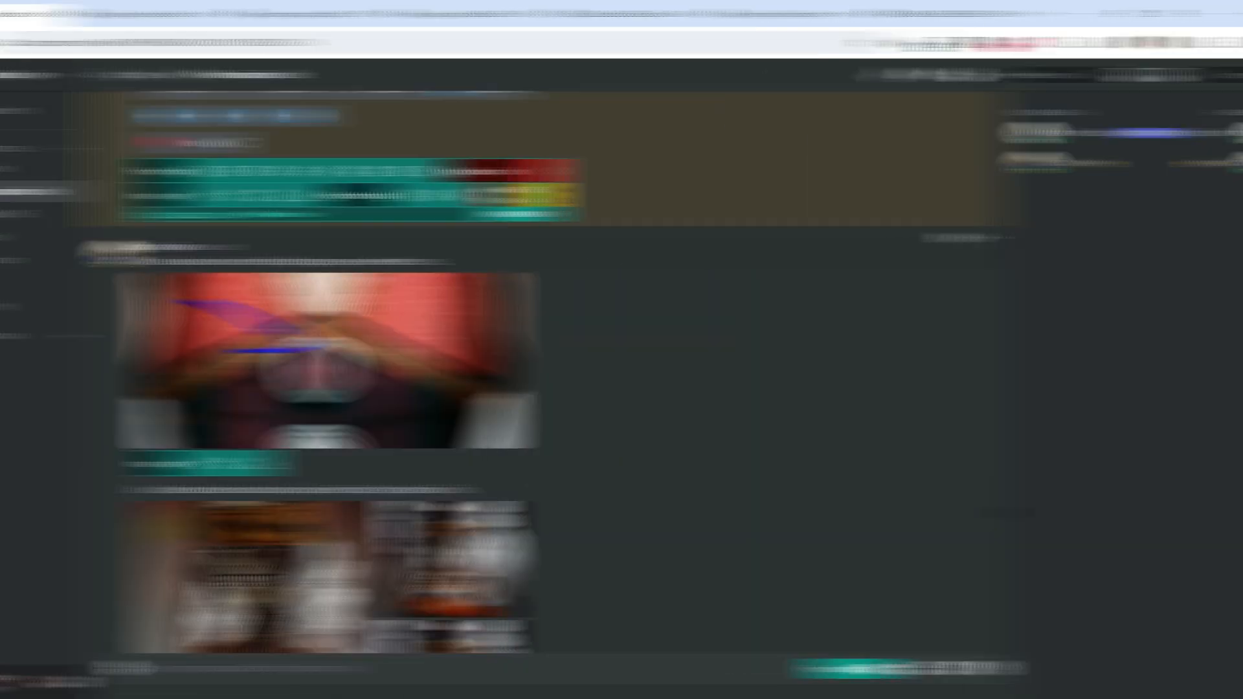
drag(241, 261, 426, 257)
click(427, 256)
click(525, 344)
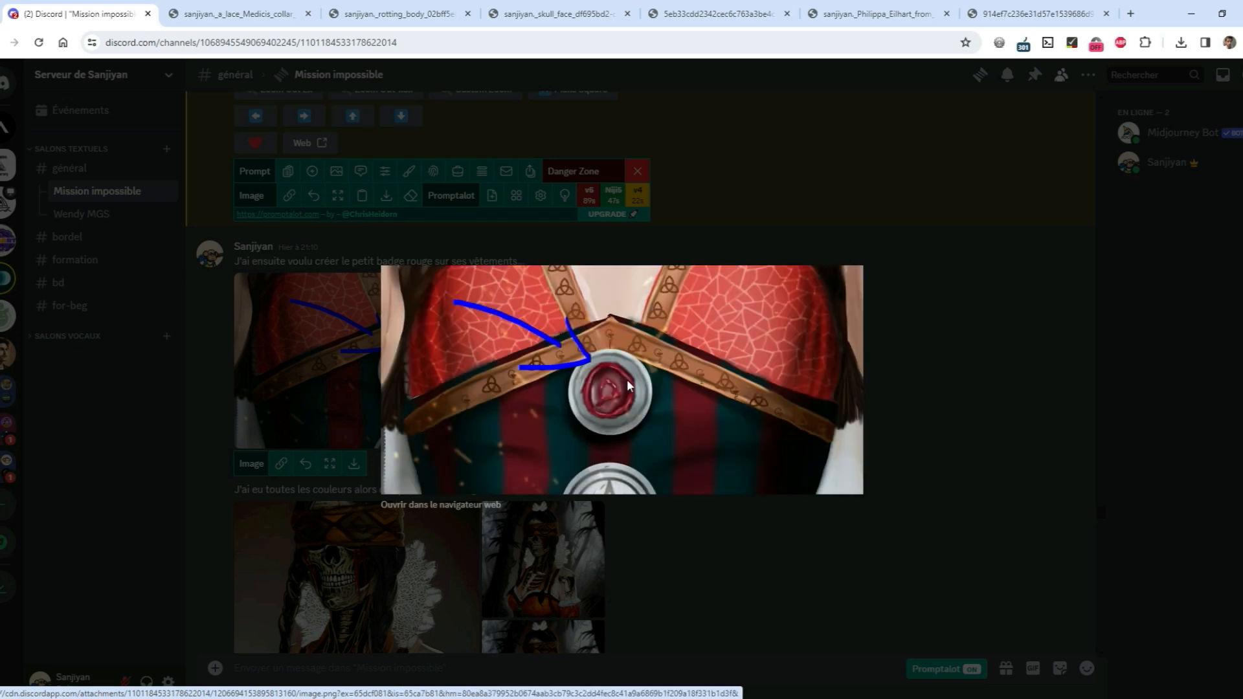
key(Escape)
scroll(628, 386, down, 3)
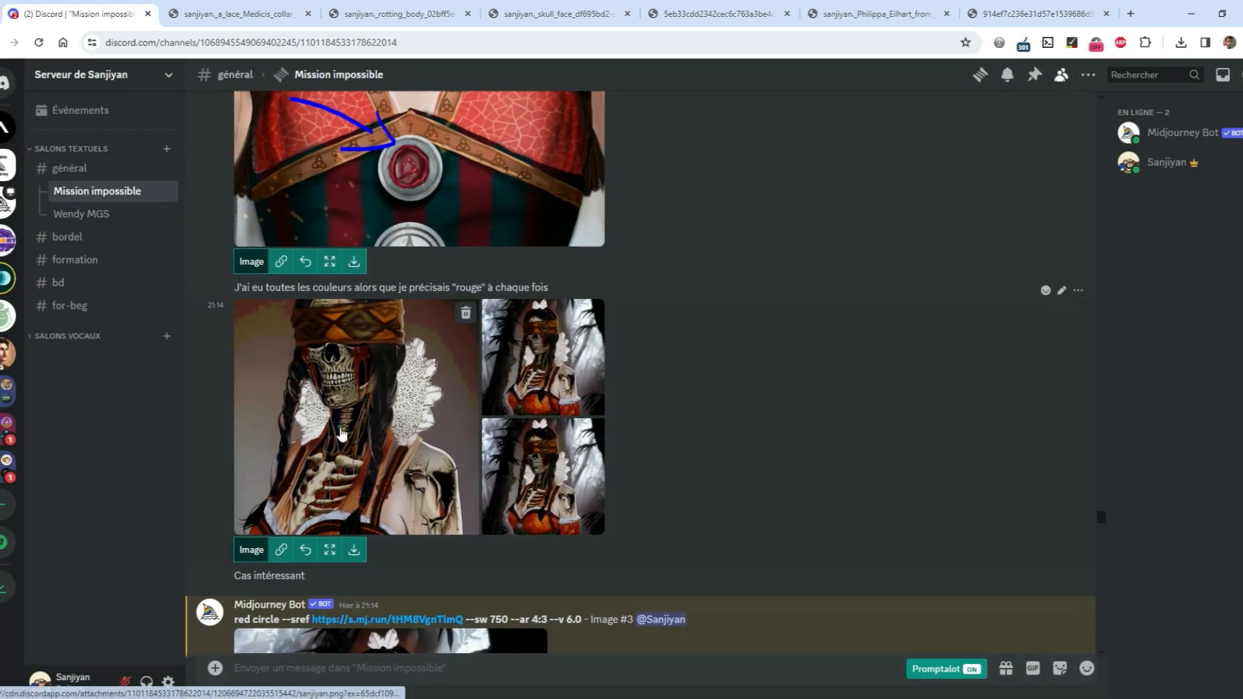
Inspect the badge colour attempts at larger size and review the "red circle" Image #3 result made with --sw 750
click(341, 432)
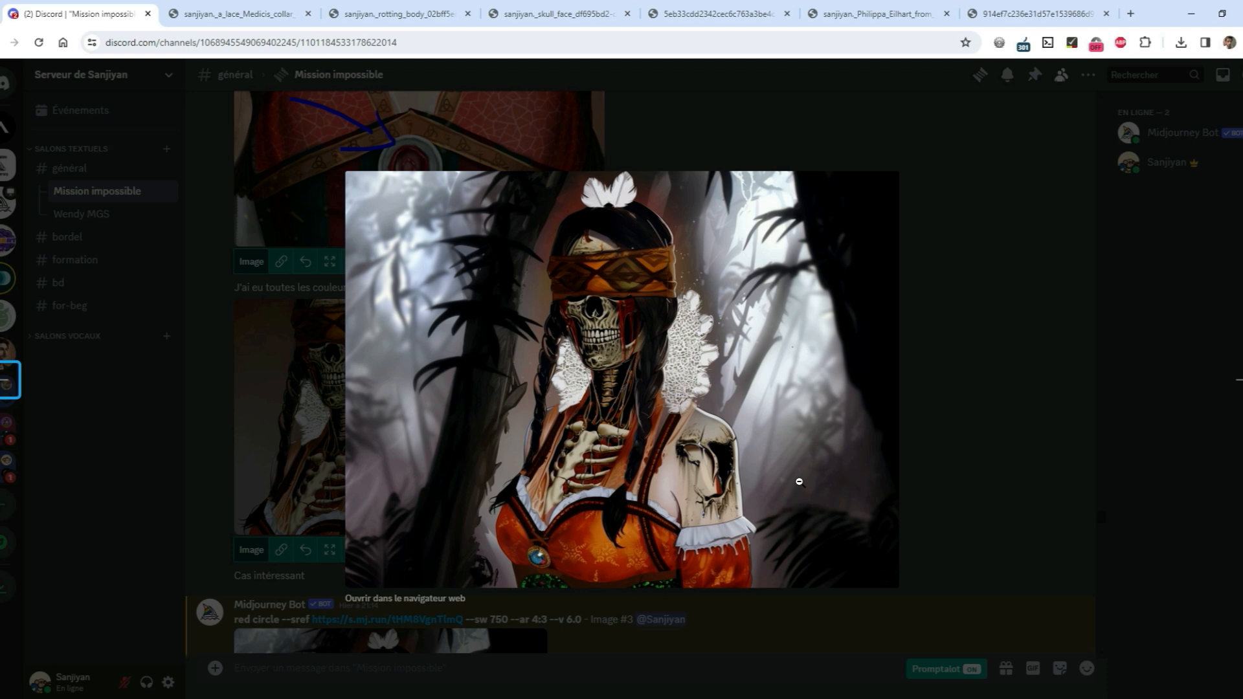
click(907, 474)
scroll(909, 478, down, 5)
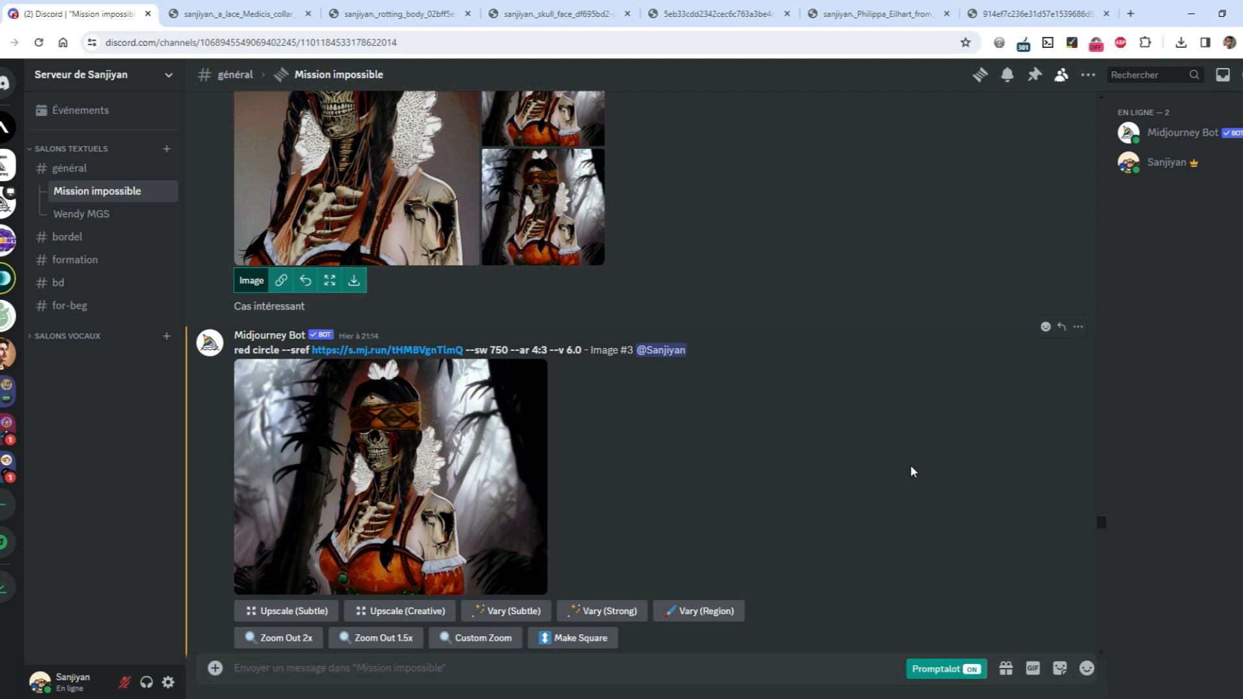
scroll(913, 472, down, 2)
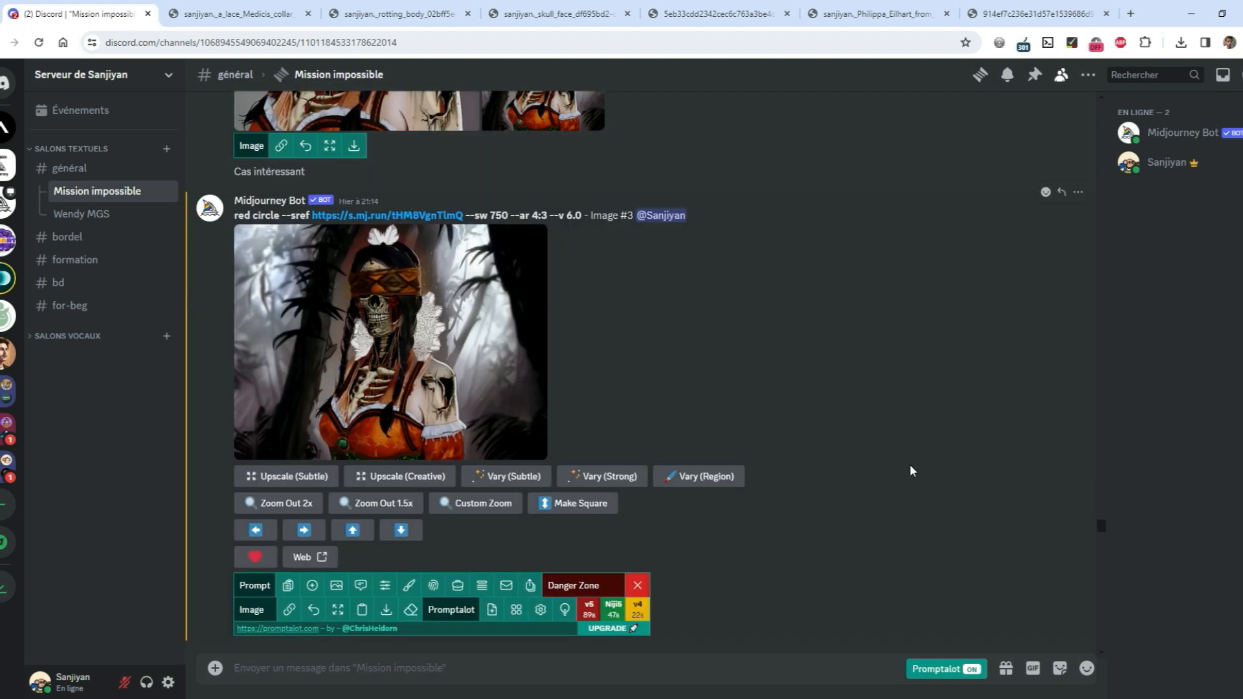
scroll(913, 471, down, 5)
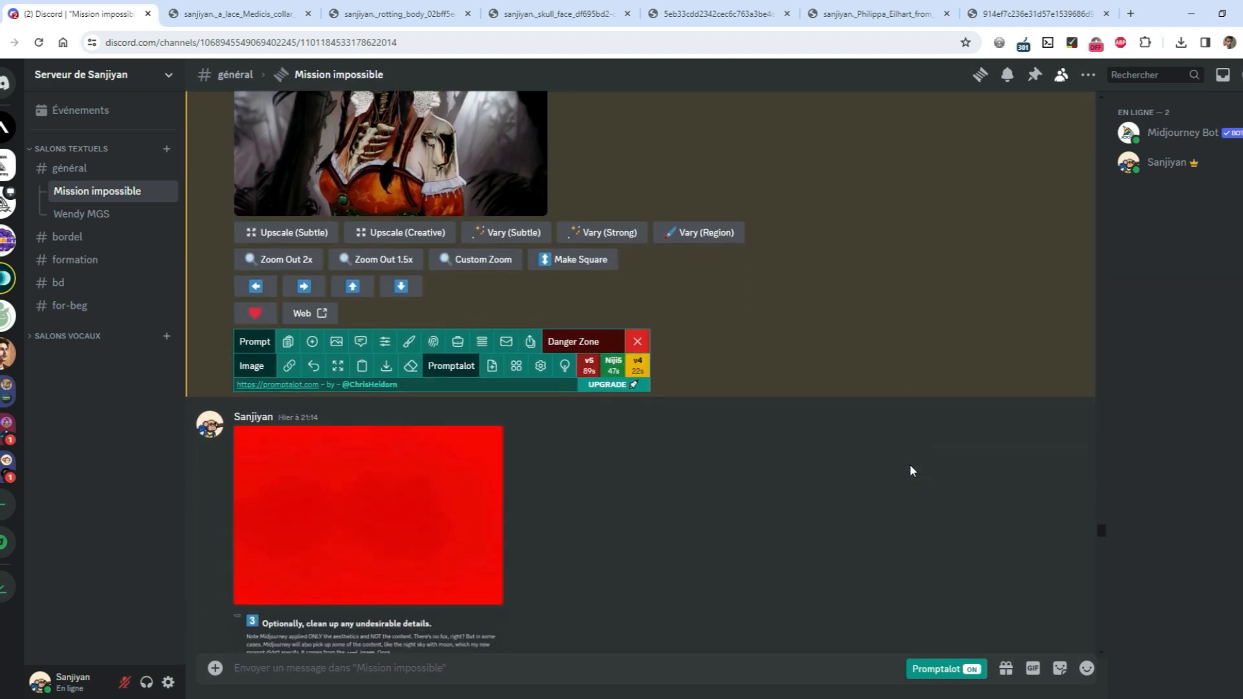
Enlarge the plain red style reference image and read the "Optionally, clean up any undesirable details." note
click(304, 408)
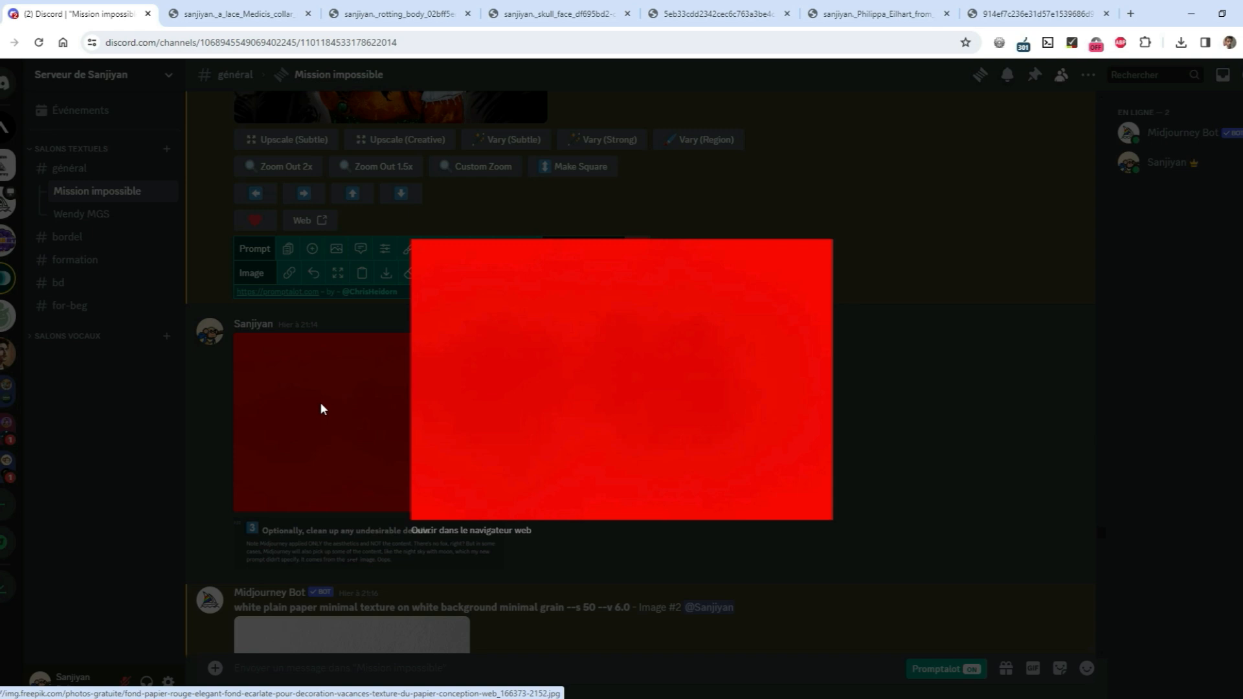
click(321, 404)
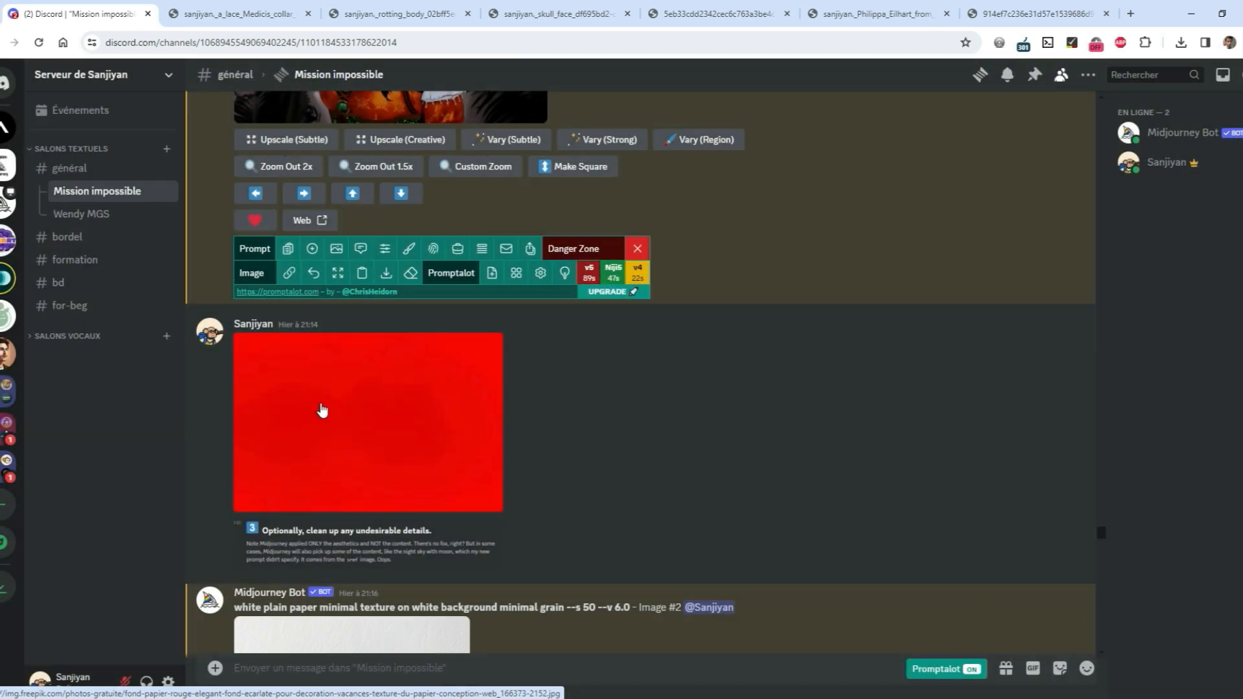
click(353, 561)
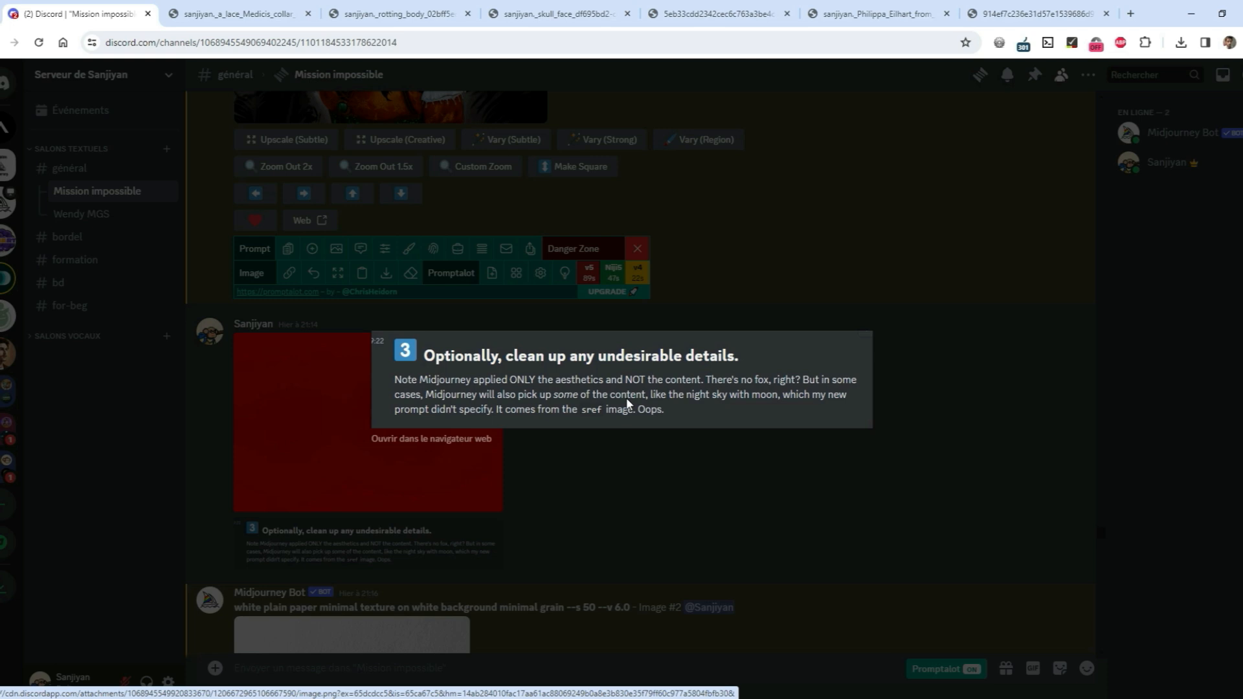
click(431, 412)
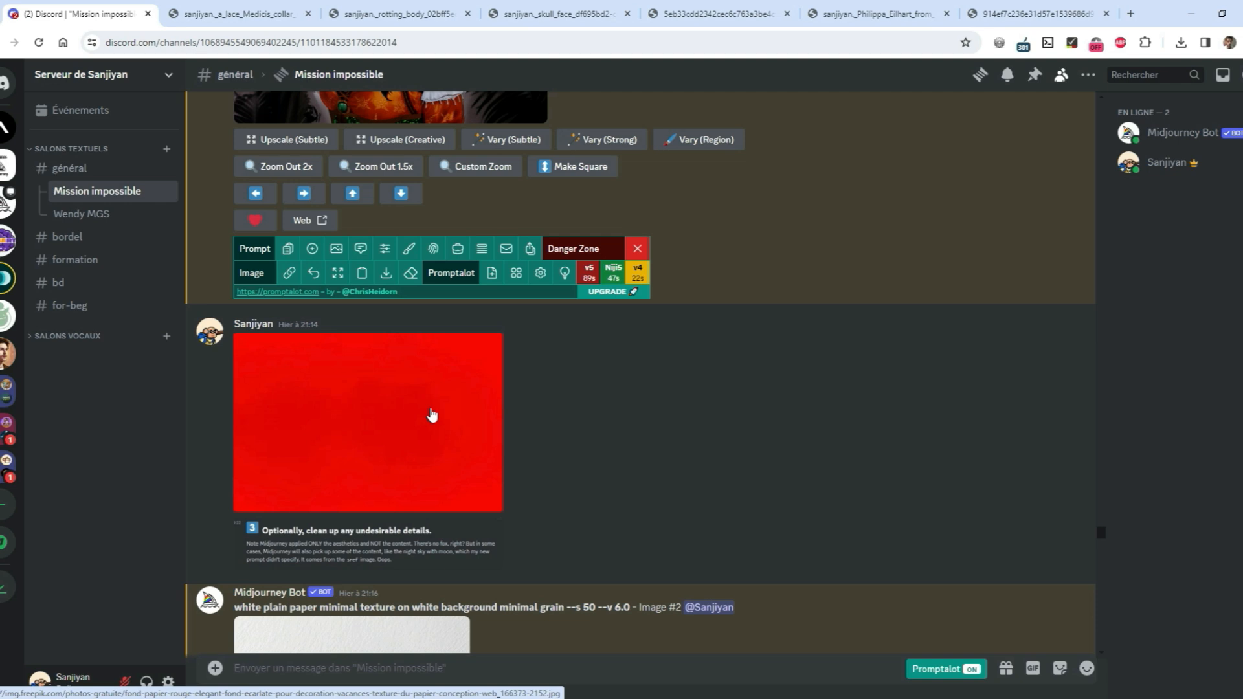
Examine the "white plain paper minimal texture" Image #2 result at larger size and highlight its prompt
scroll(361, 297, down, 2)
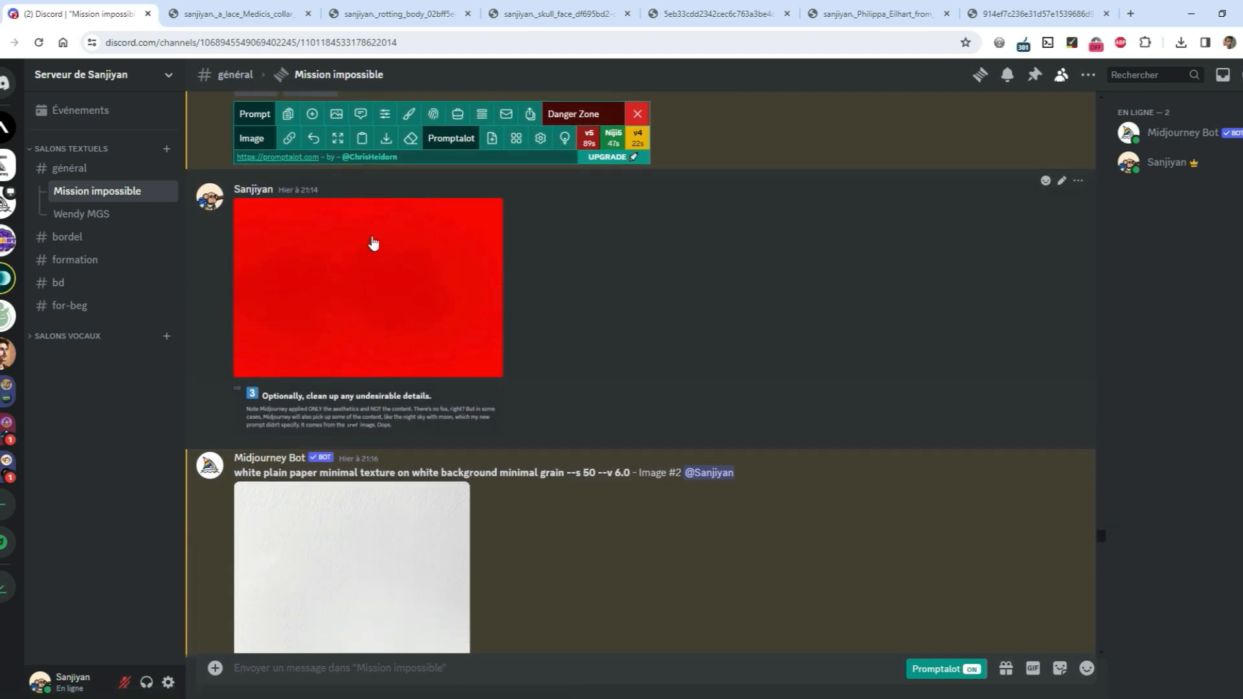
scroll(482, 269, down, 3)
drag(247, 276, 564, 271)
click(403, 323)
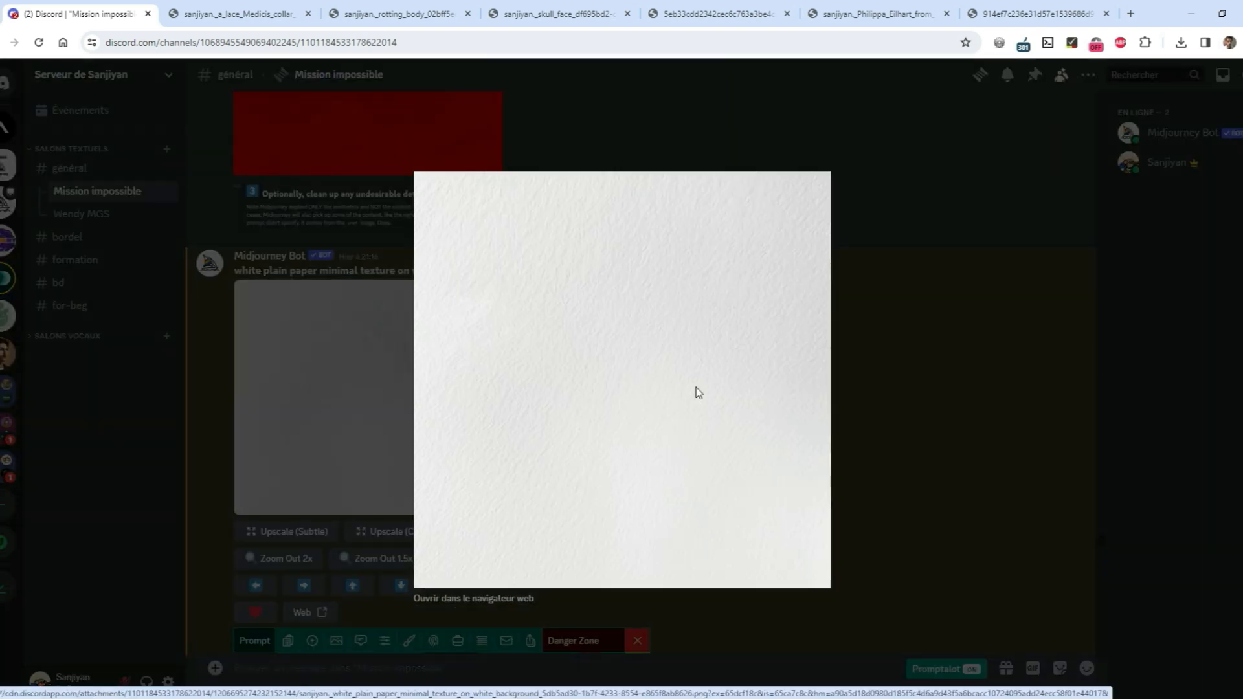
key(Escape)
drag(235, 271, 564, 271)
click(503, 325)
Check the white paper prompt that adds --sref and --sw 1000, opening its style reference link and closing that tab
scroll(503, 327, down, 6)
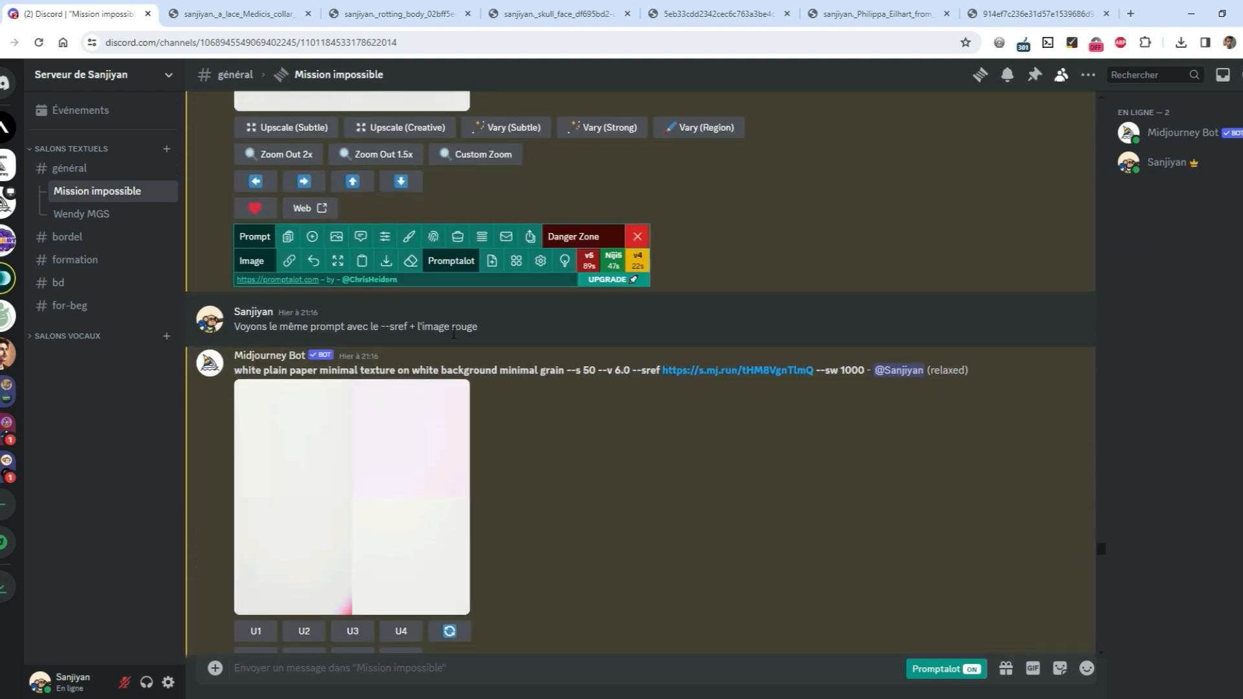
click(636, 370)
click(751, 430)
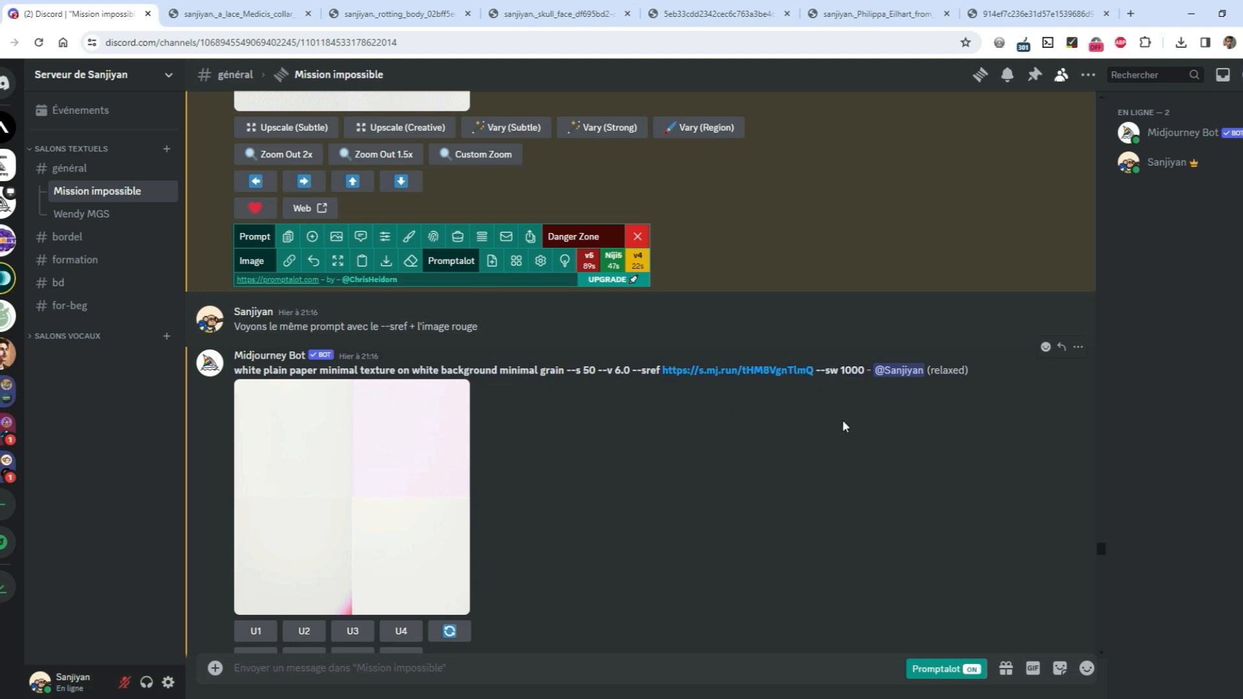
click(738, 371)
key(ctrl+w)
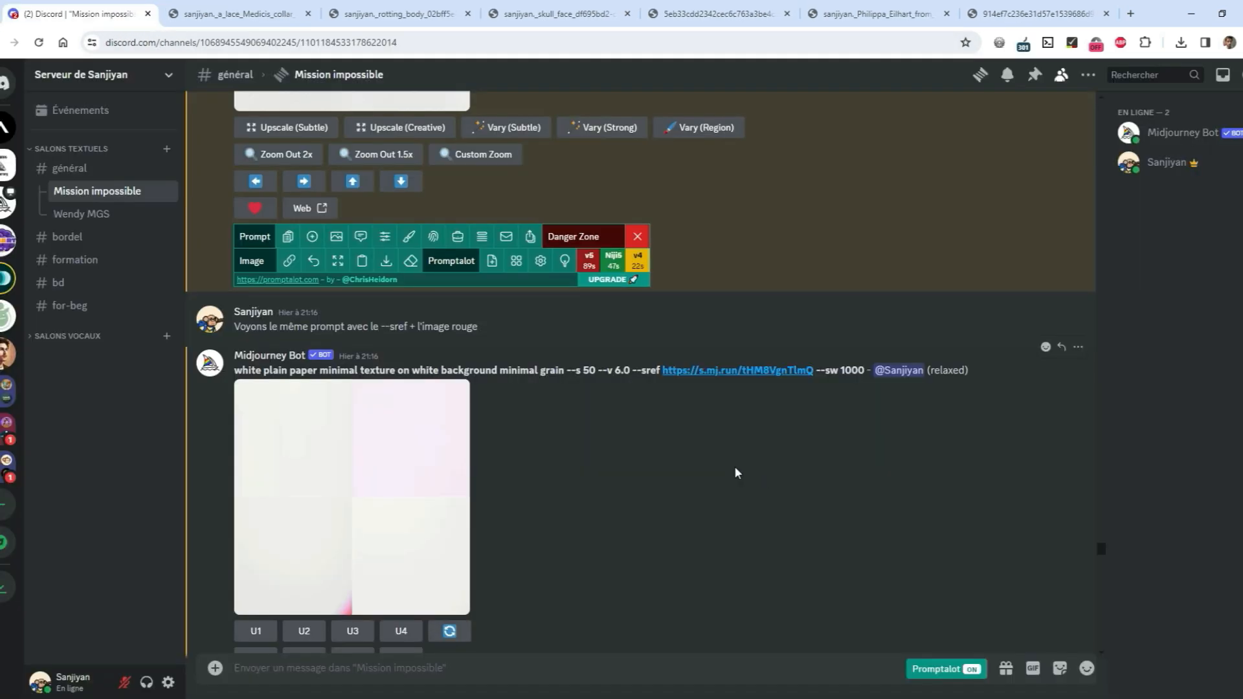
Open the first --sw 1000 white paper grid in its own browser tab, inspect its red-tinted areas, and return to the Discord thread
click(406, 448)
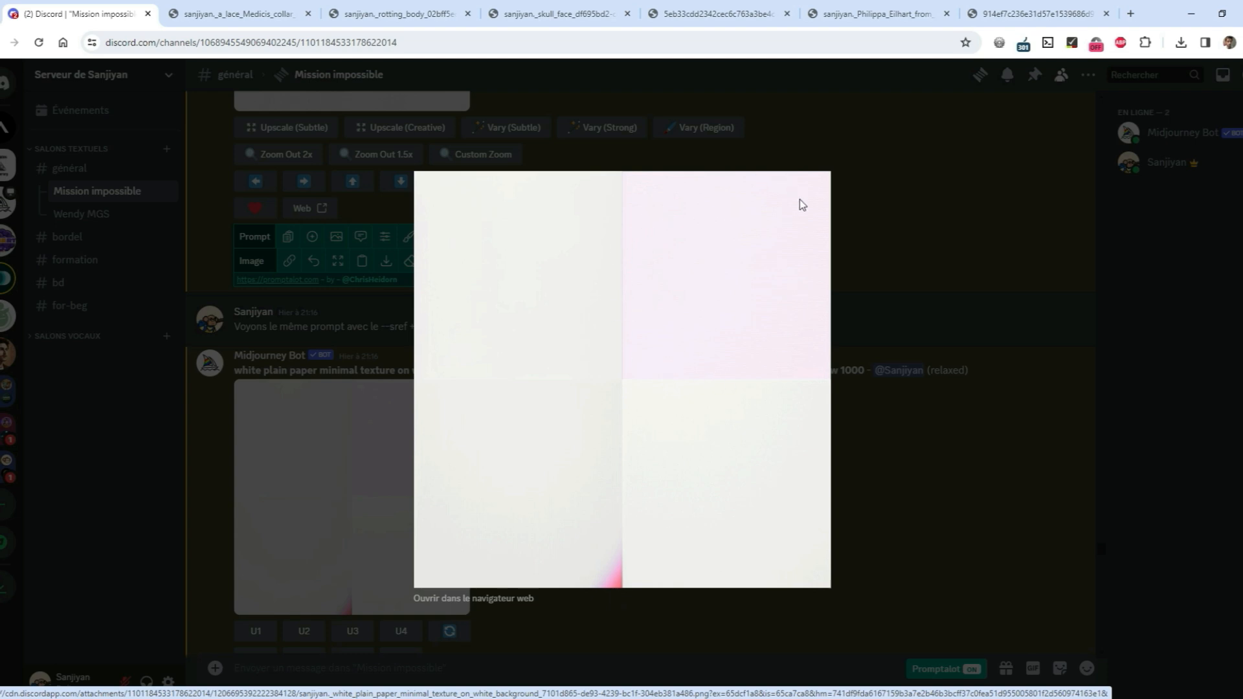
click(494, 598)
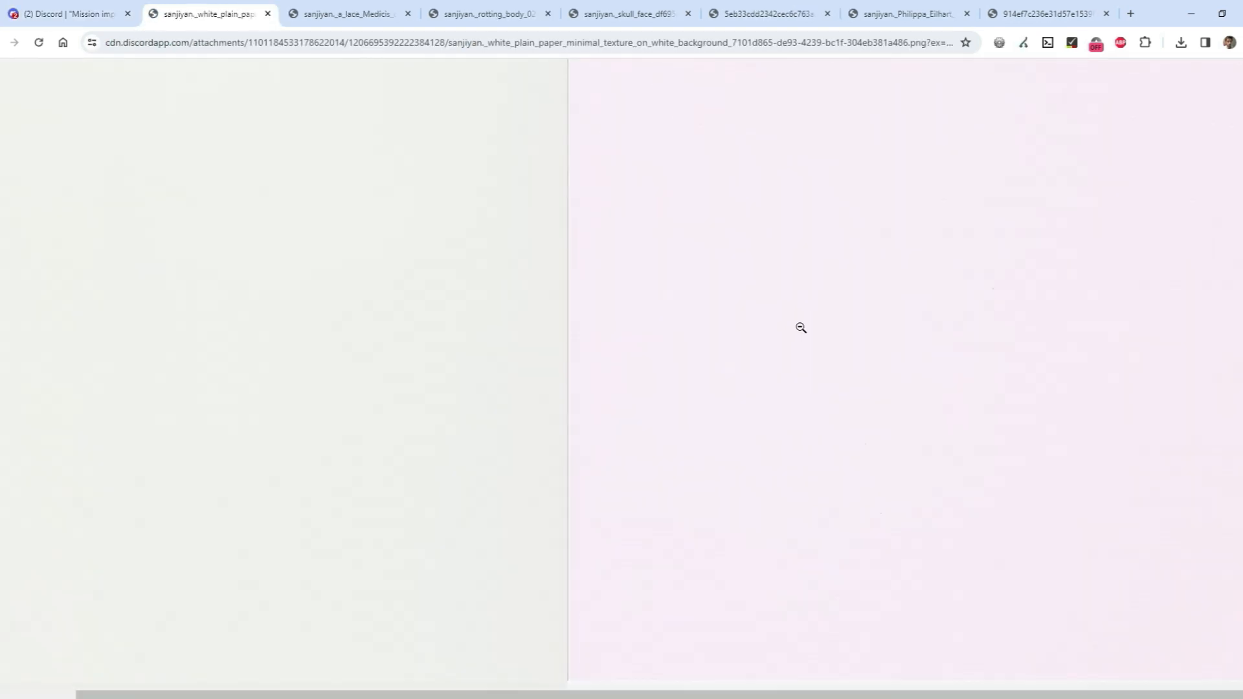
click(800, 327)
click(605, 620)
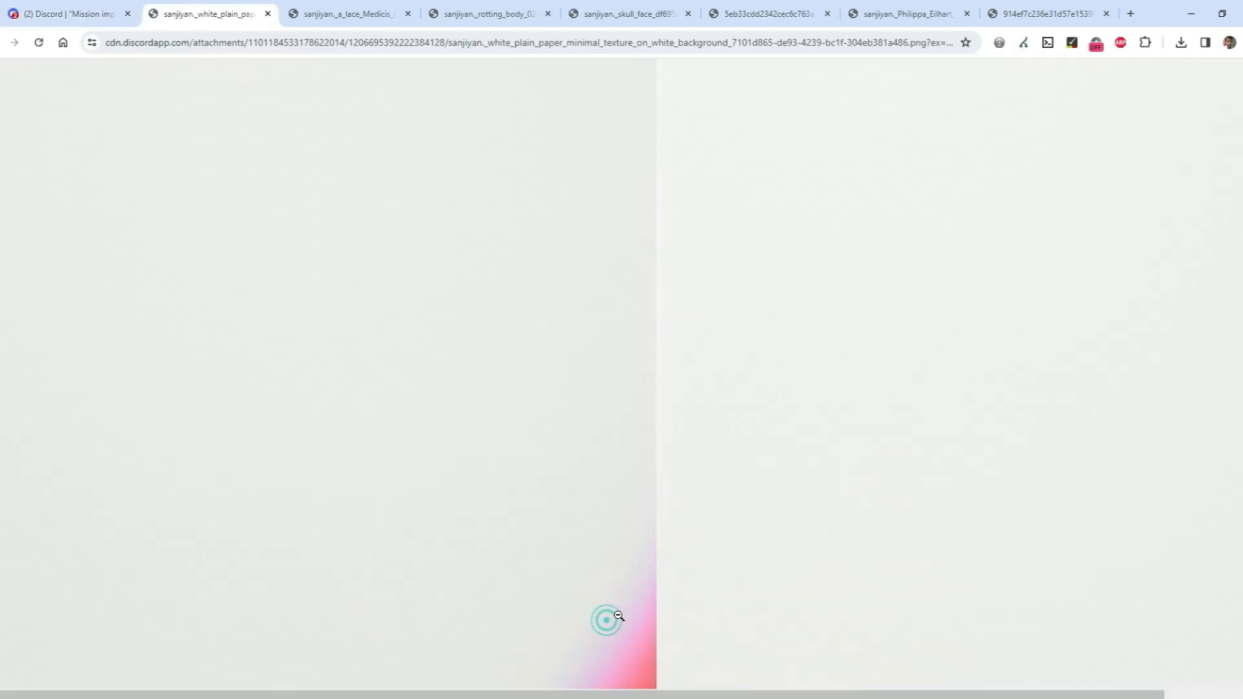
click(632, 619)
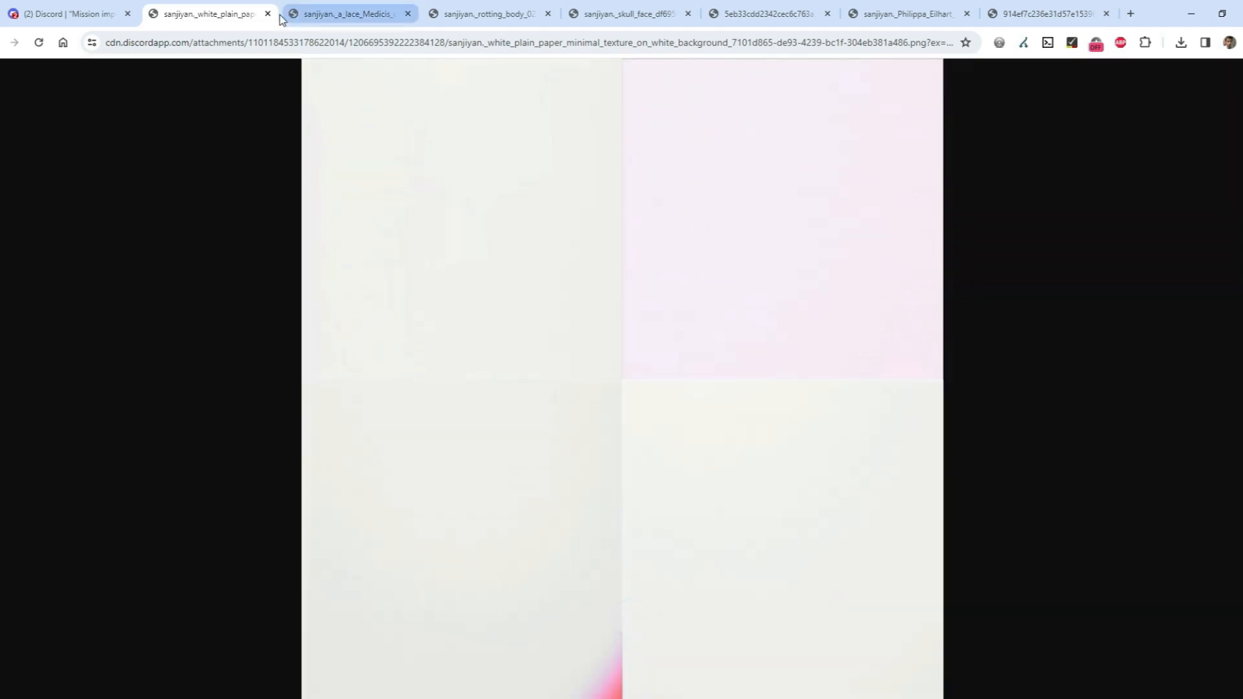
click(39, 13)
click(892, 463)
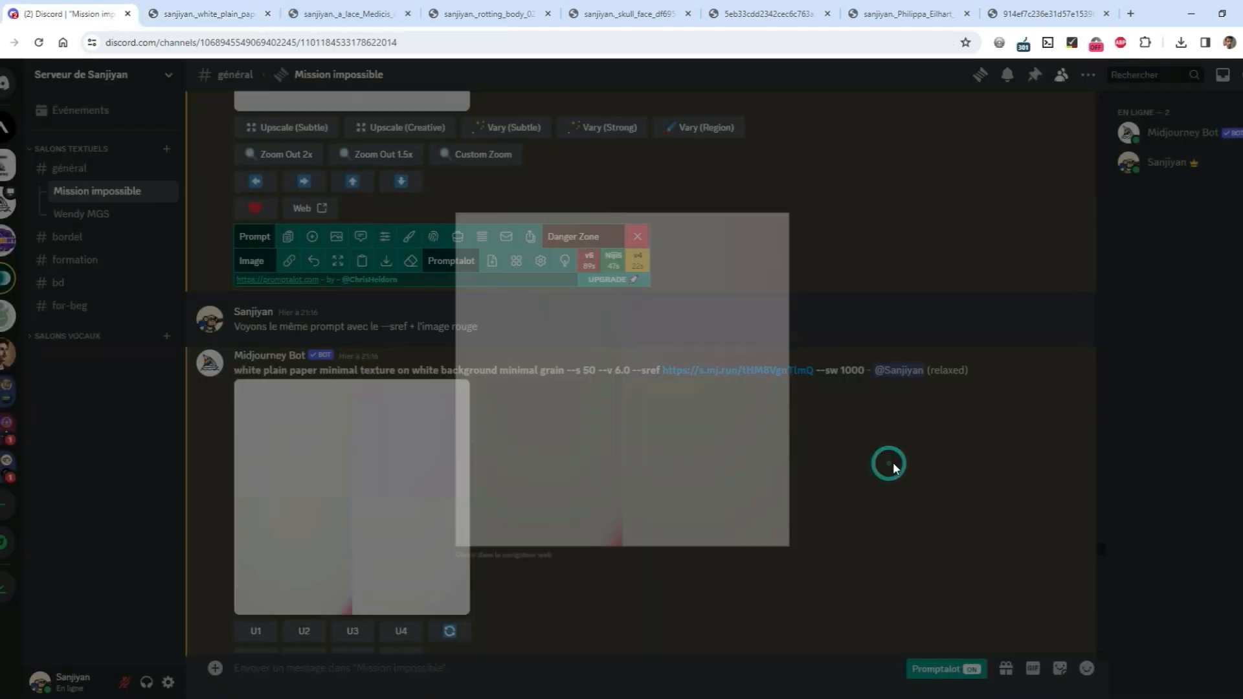
Enlarge the second --sw 1000 white paper grid, close it, and continue to the grid made with the tree image as style reference
scroll(789, 477, down, 6)
scroll(787, 477, down, 2)
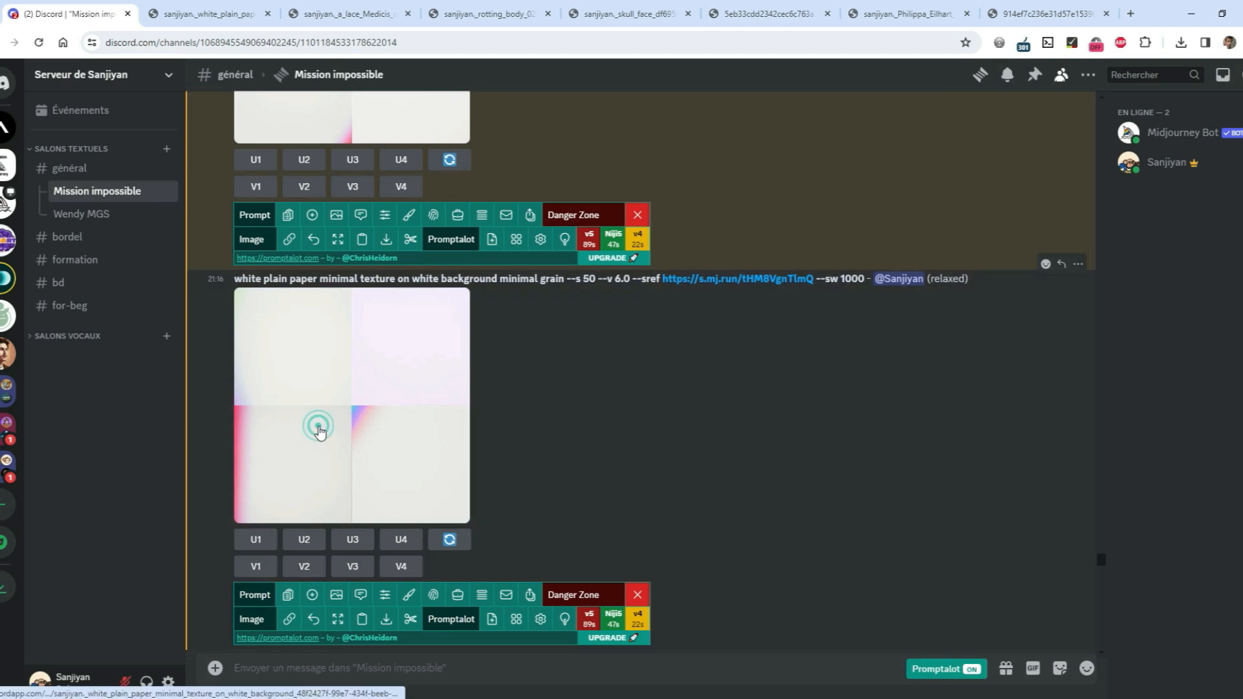
click(319, 426)
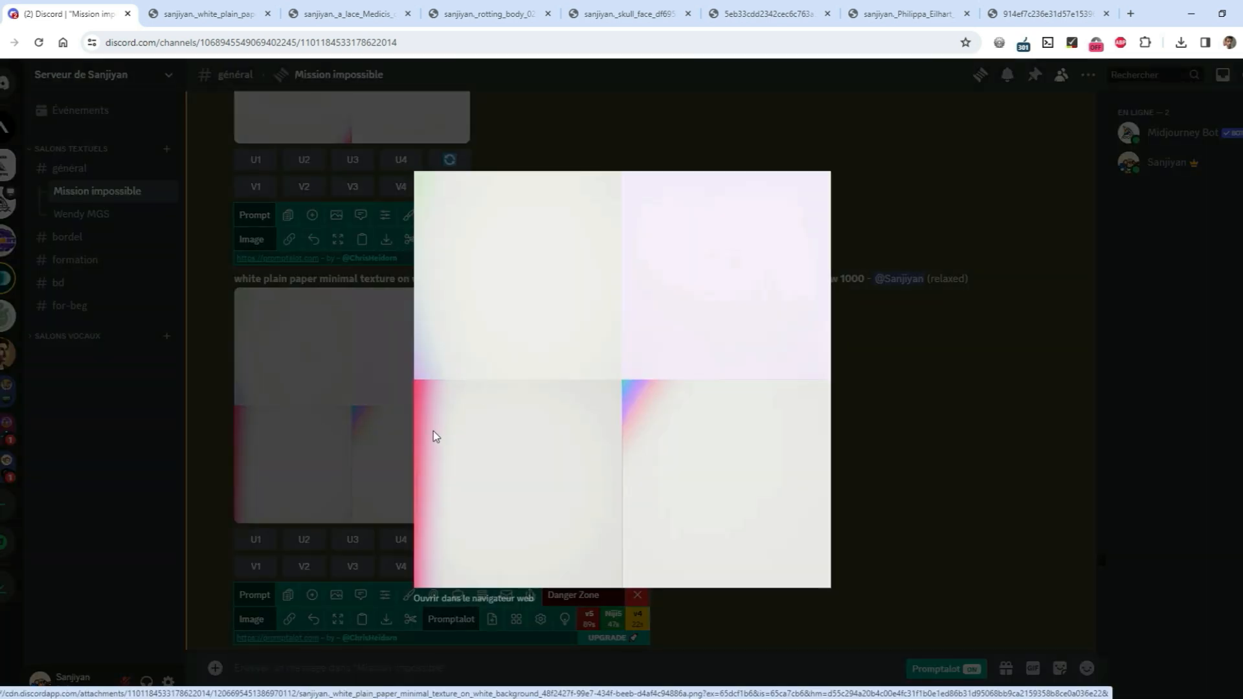
click(414, 401)
scroll(830, 405, down, 3)
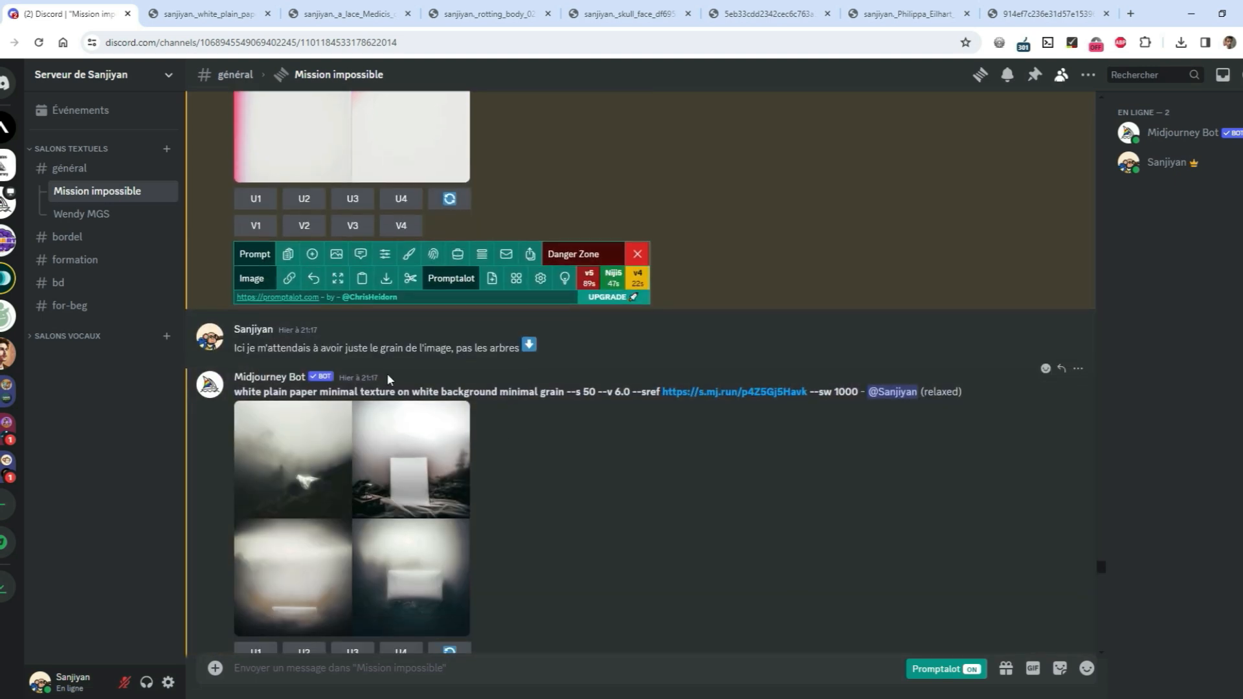
Check the white paper prompt with --sw 1000, open its forest style reference link, and return to the Discord thread
scroll(389, 379, down, 1)
drag(235, 329, 518, 329)
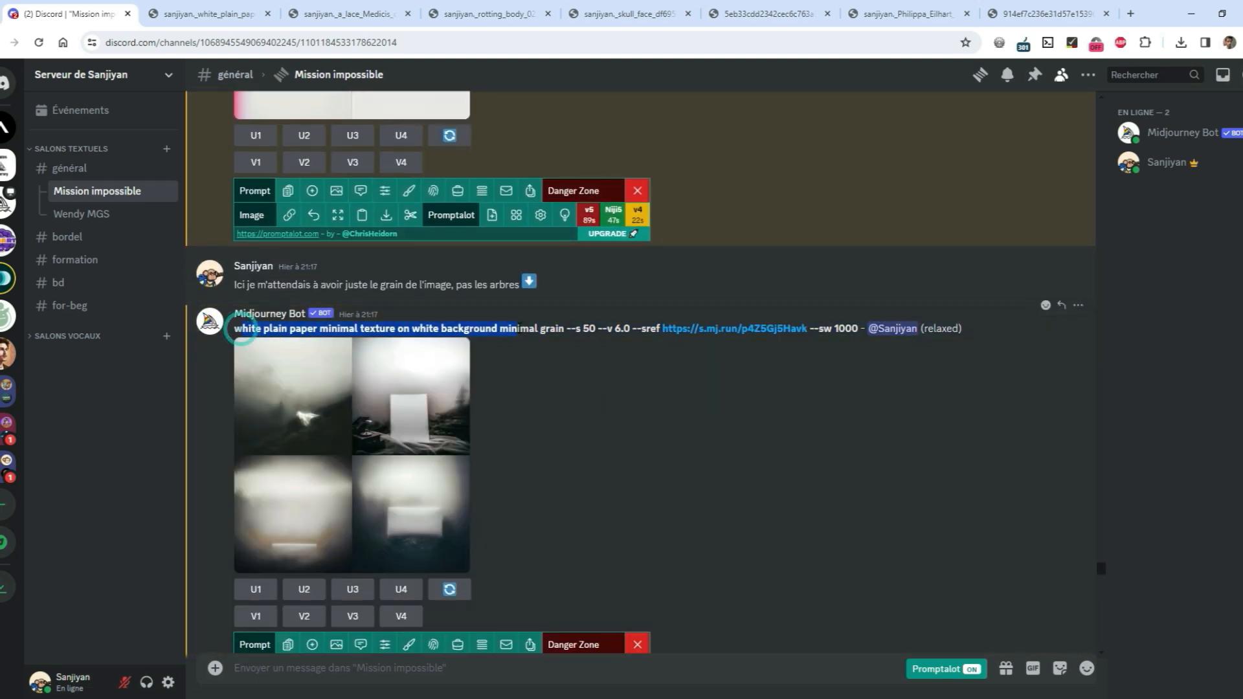
click(553, 336)
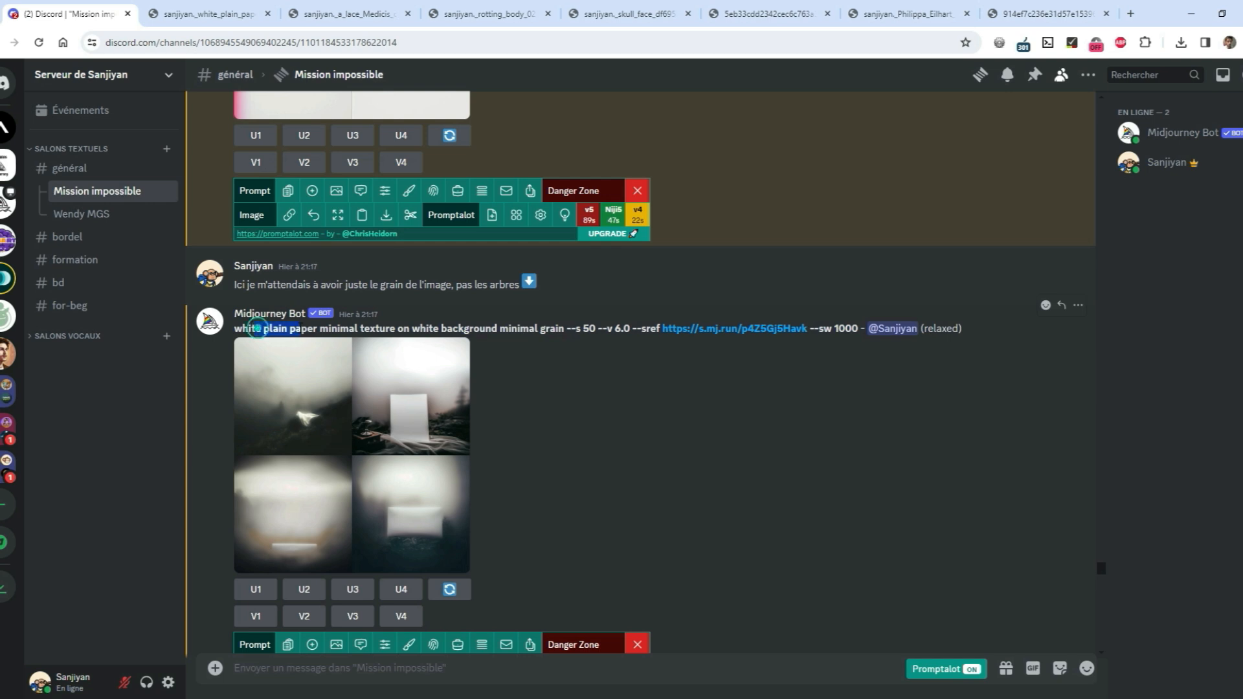
click(638, 415)
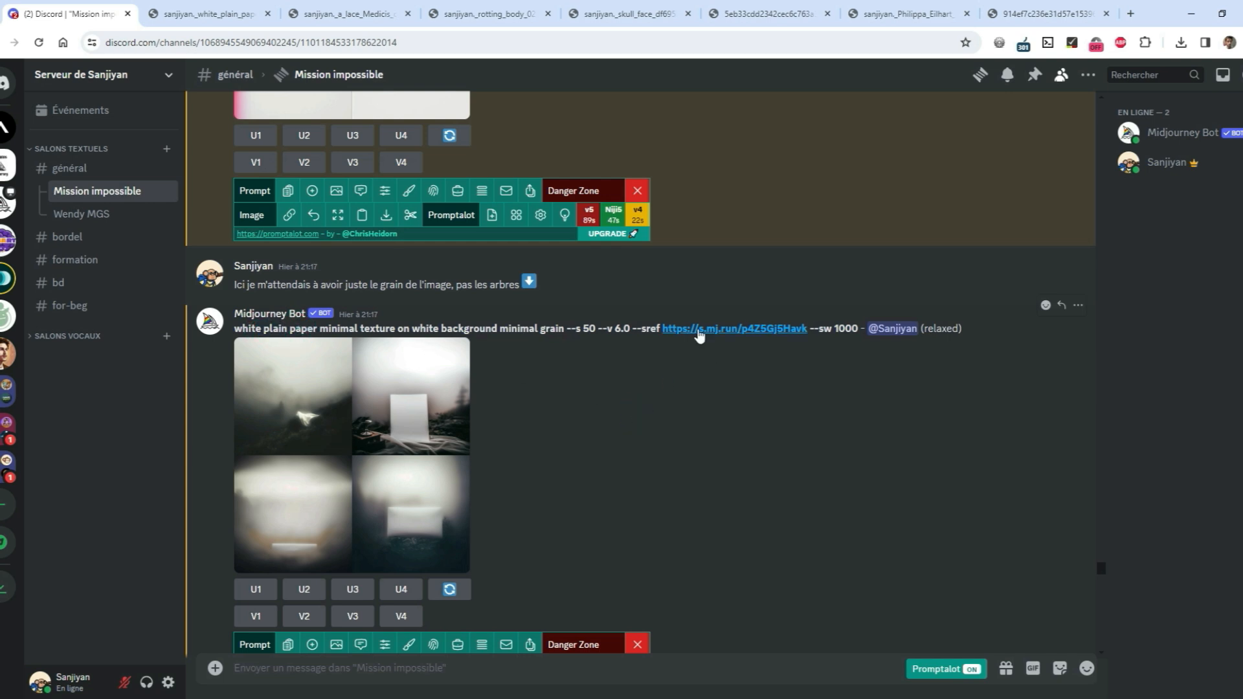
click(700, 329)
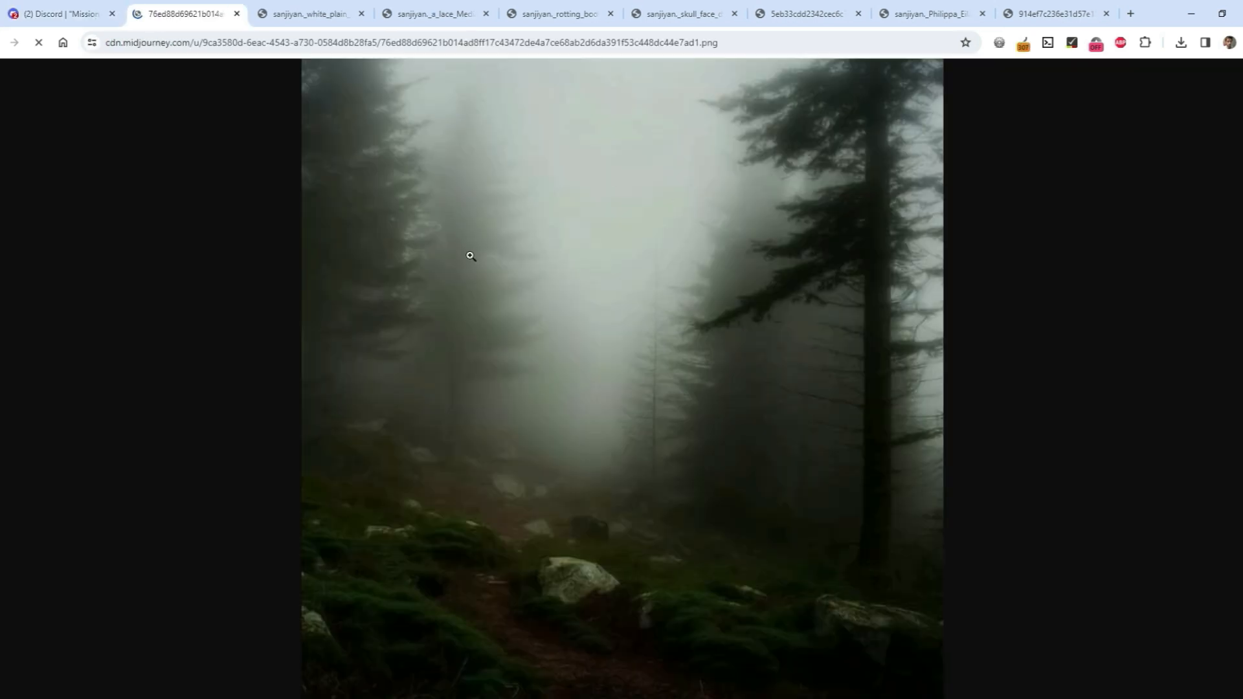
click(62, 12)
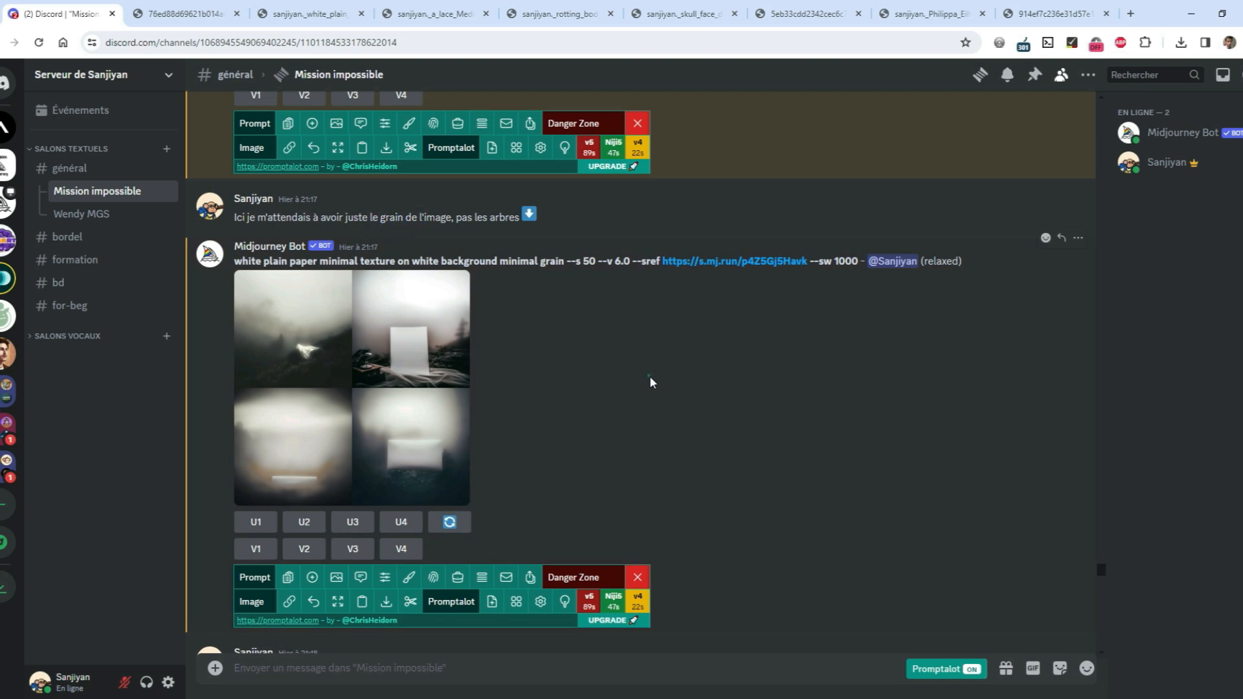
Enlarge the white paper grid made with the forest reference, close it, and go back to the "red circle" Image #3 result
click(410, 381)
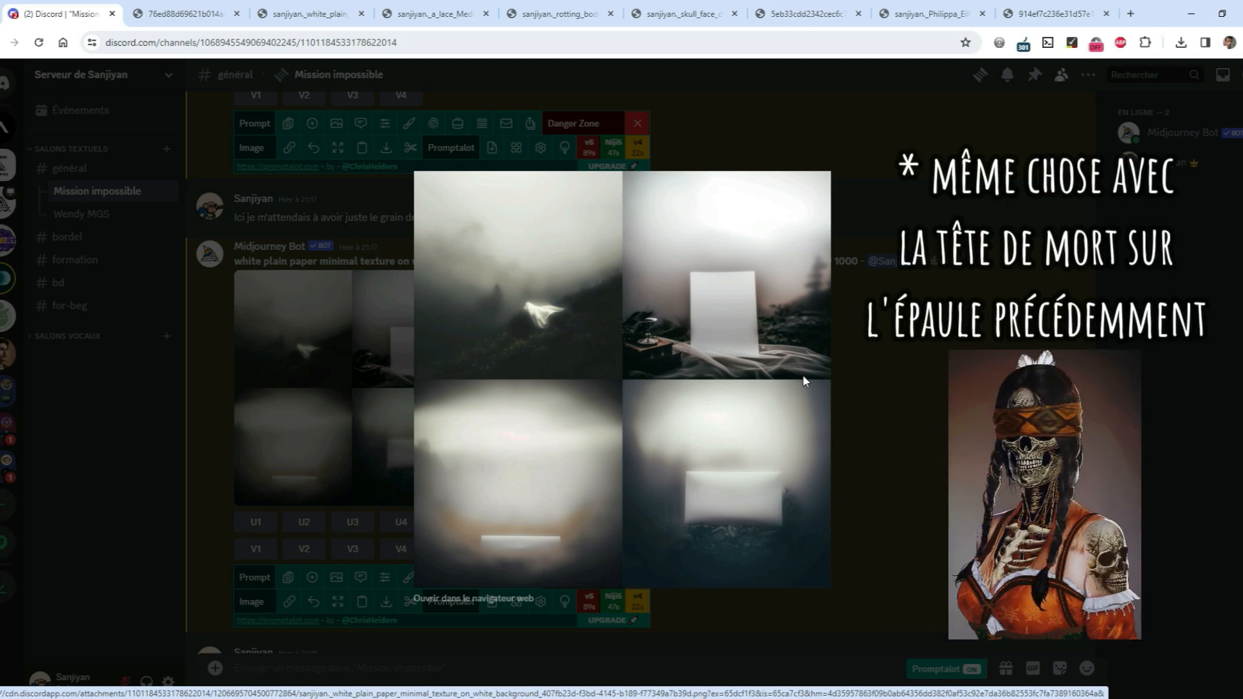
key(Escape)
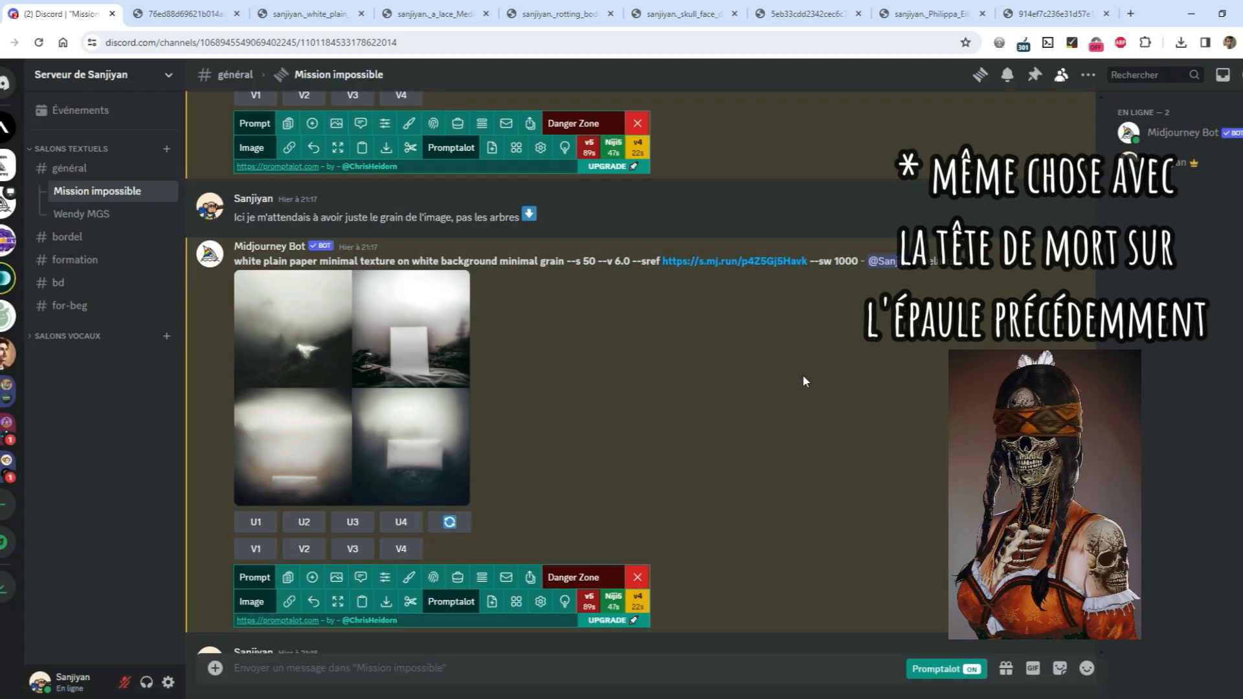
scroll(802, 382, up, 10)
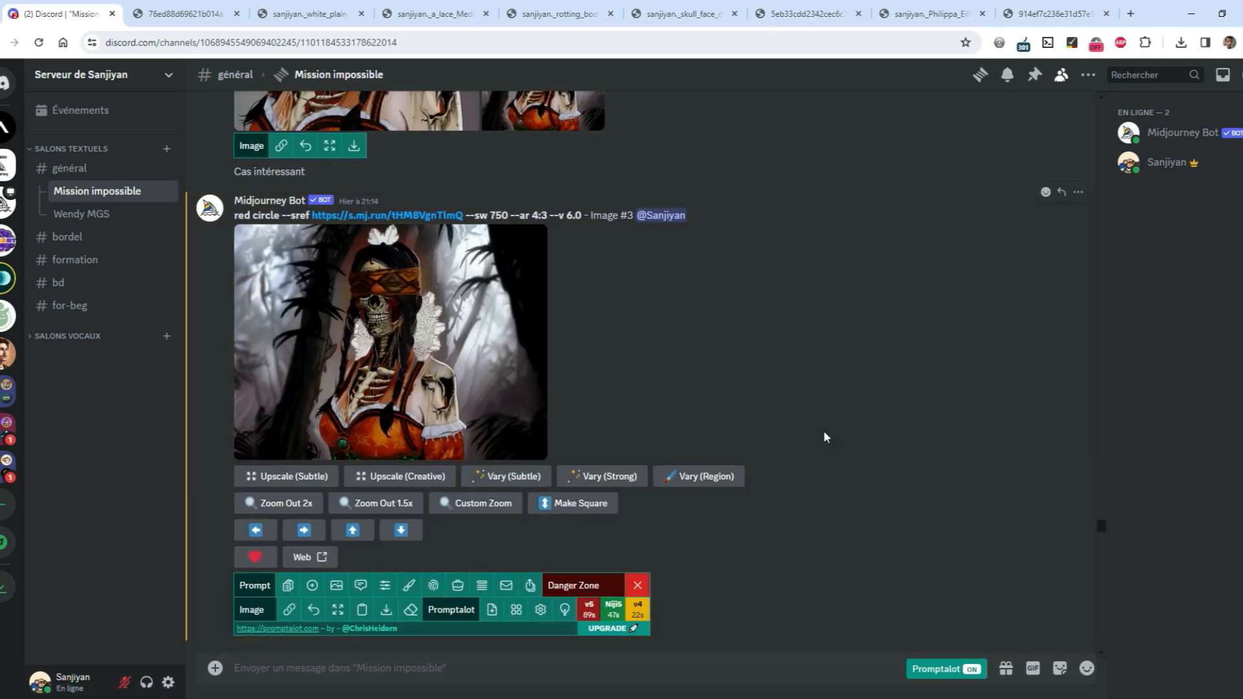
Compare the original portrait with the final skeleton version at larger size, focusing on background degradation, and close the viewer
scroll(826, 437, down, 15)
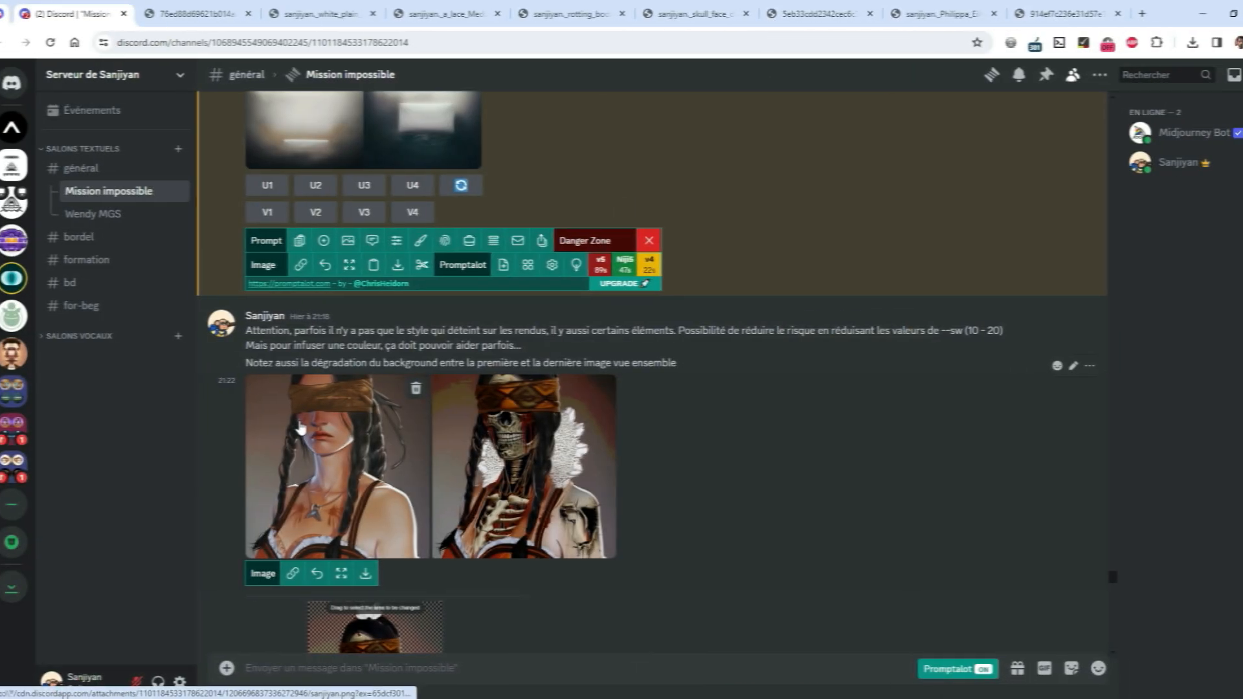
click(301, 429)
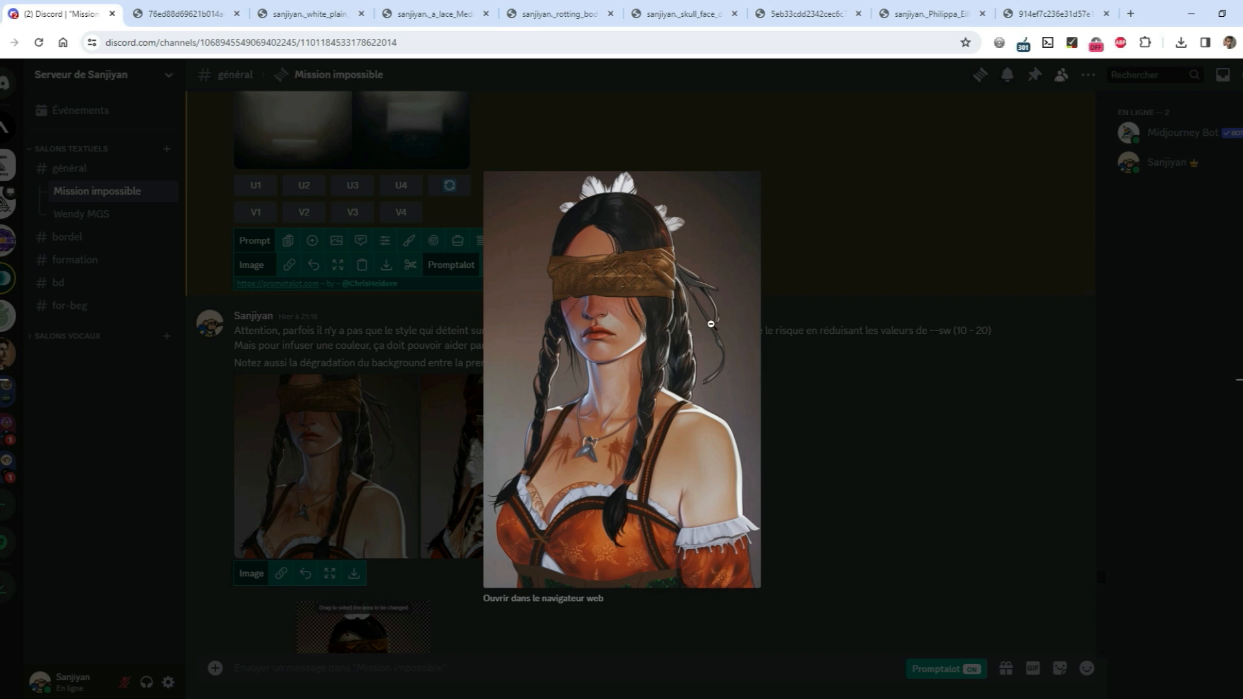
key(Right)
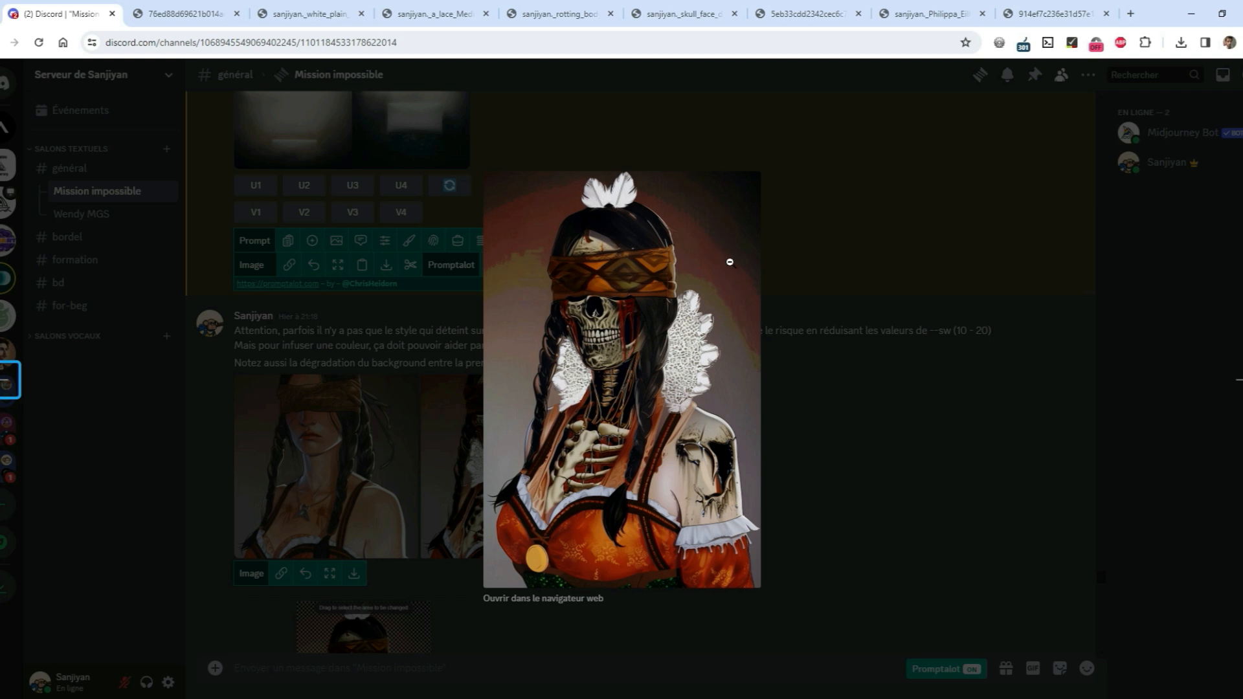
key(Left)
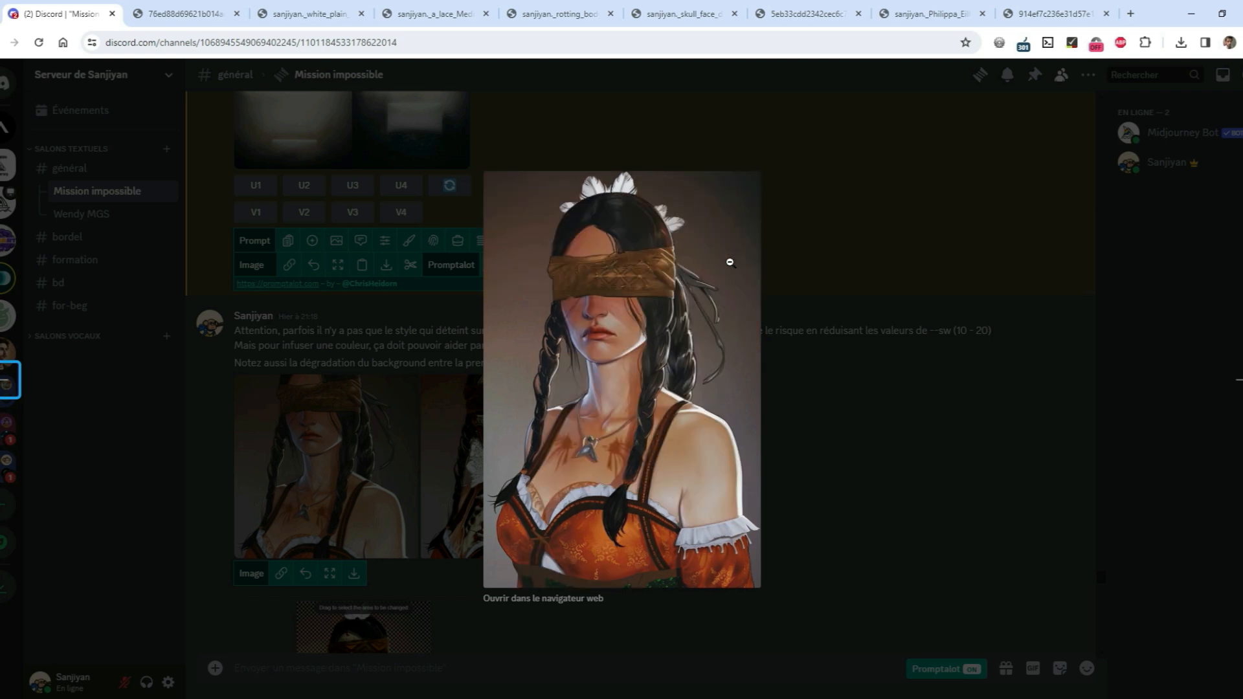
key(Escape)
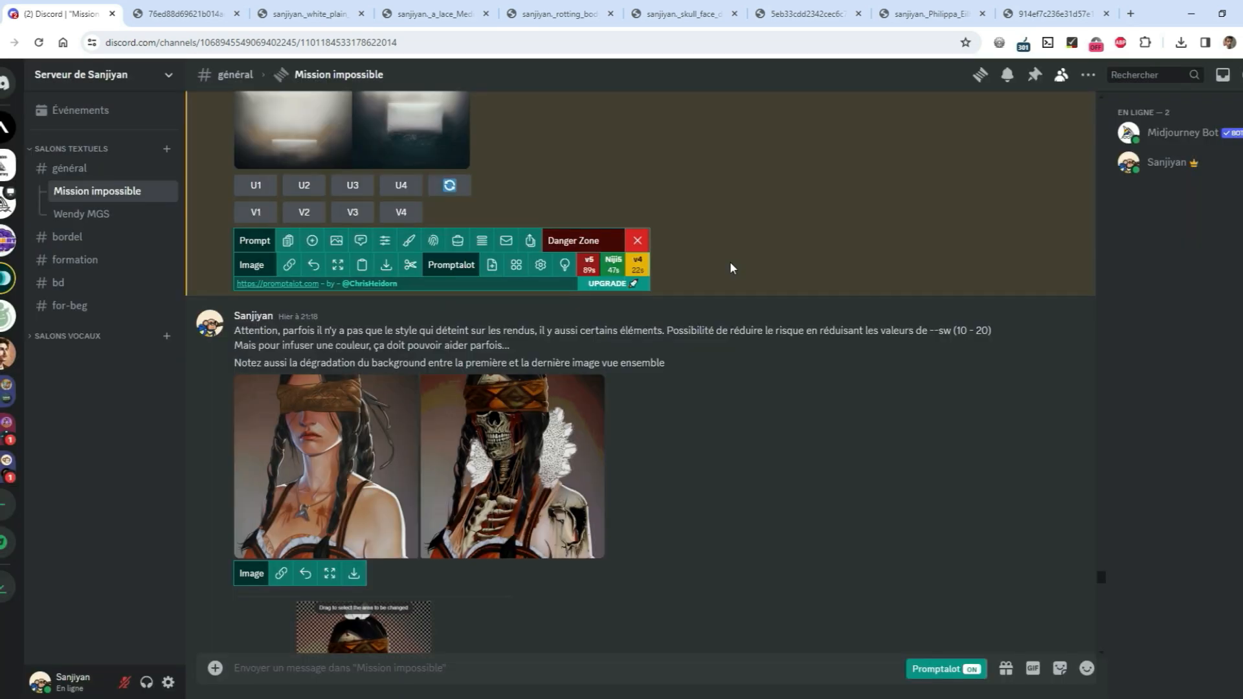
Enlarge the region-edit screenshot with the background selected and the "foggy forest --sref" prompt, and close it
scroll(717, 302, down, 5)
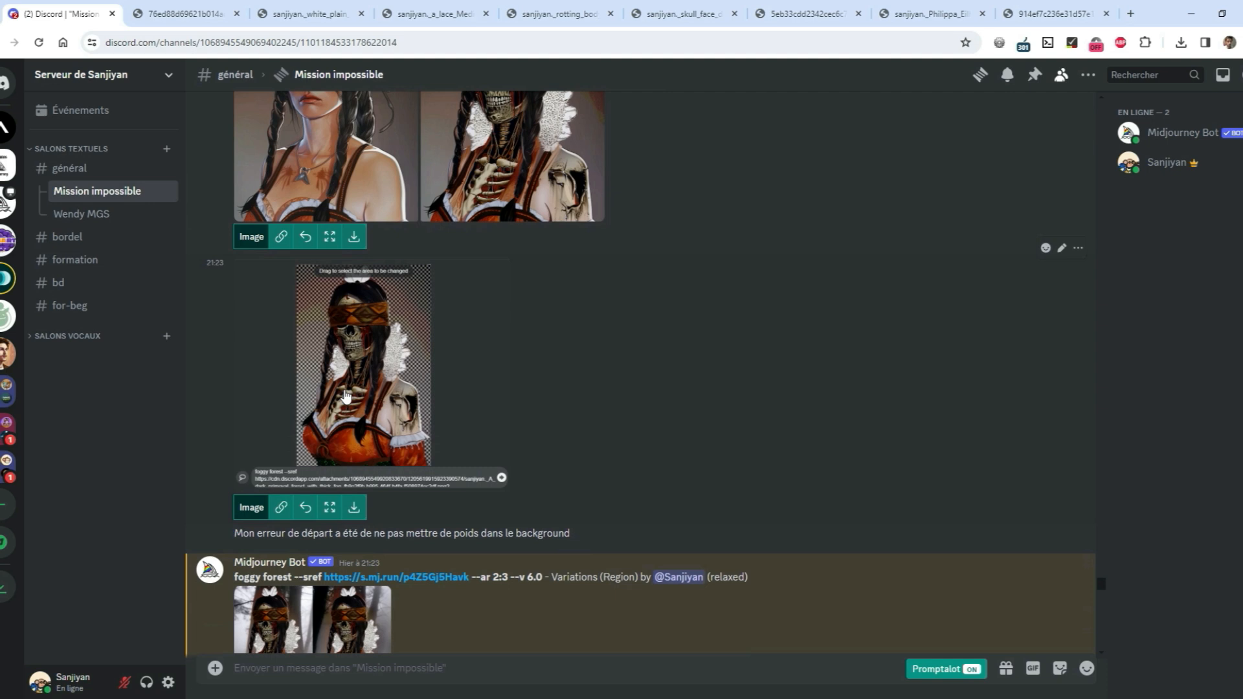
click(345, 394)
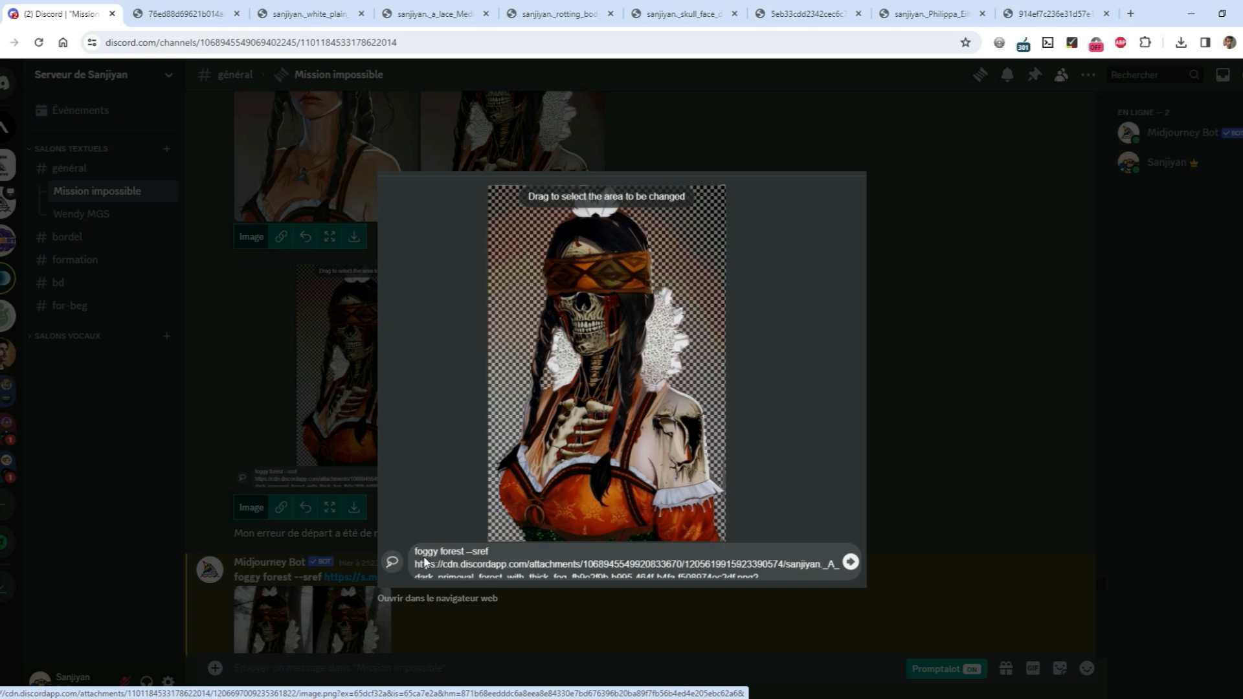
click(950, 466)
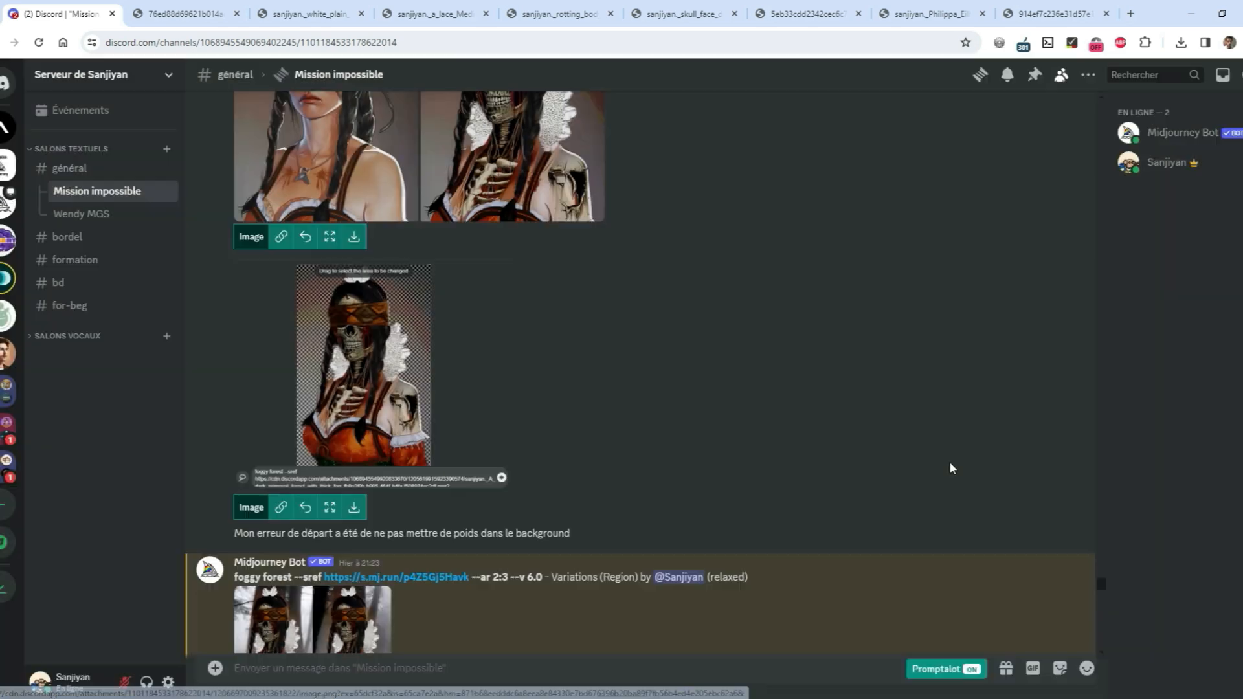
Preview the foggy forest region variations grid, open the style reference link in its prompt, and return to the Discord thread
scroll(707, 387, down, 4)
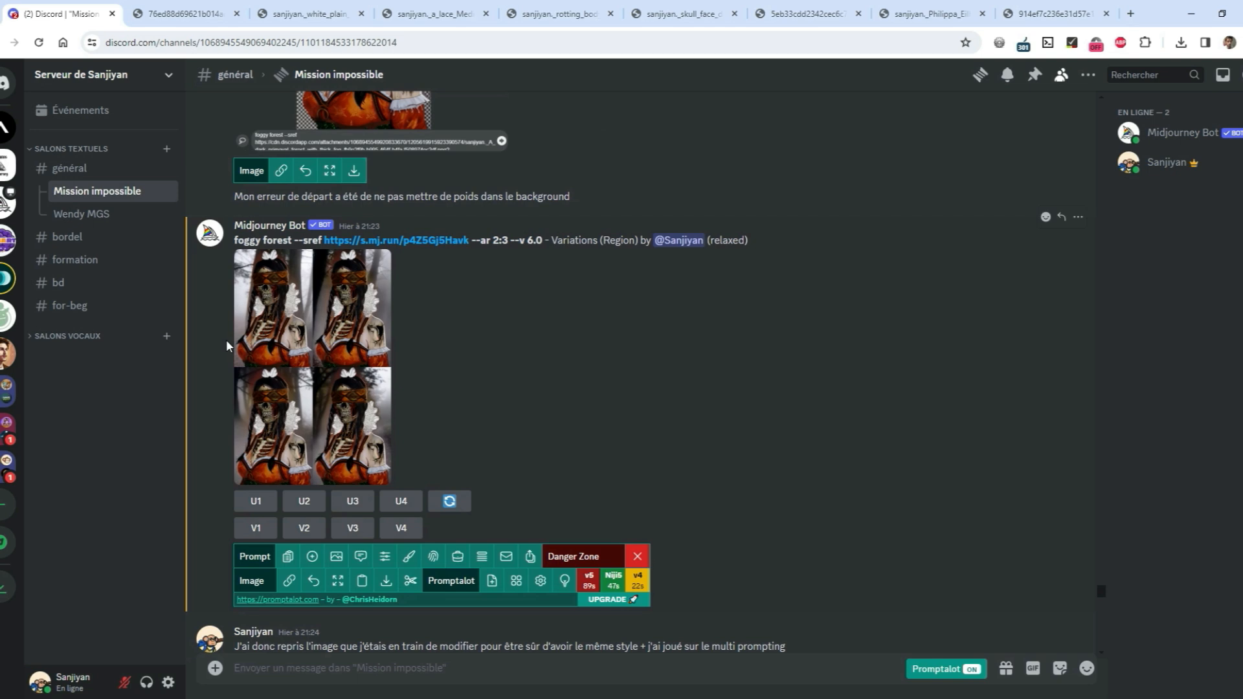
click(295, 366)
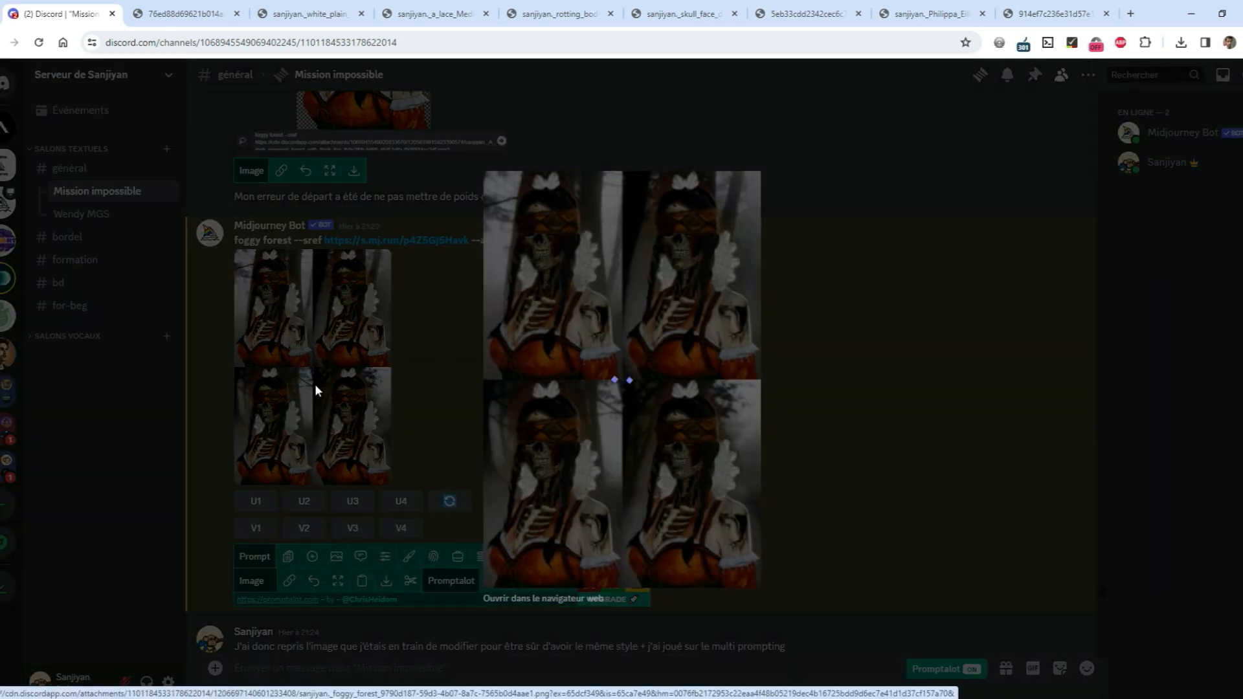
click(353, 288)
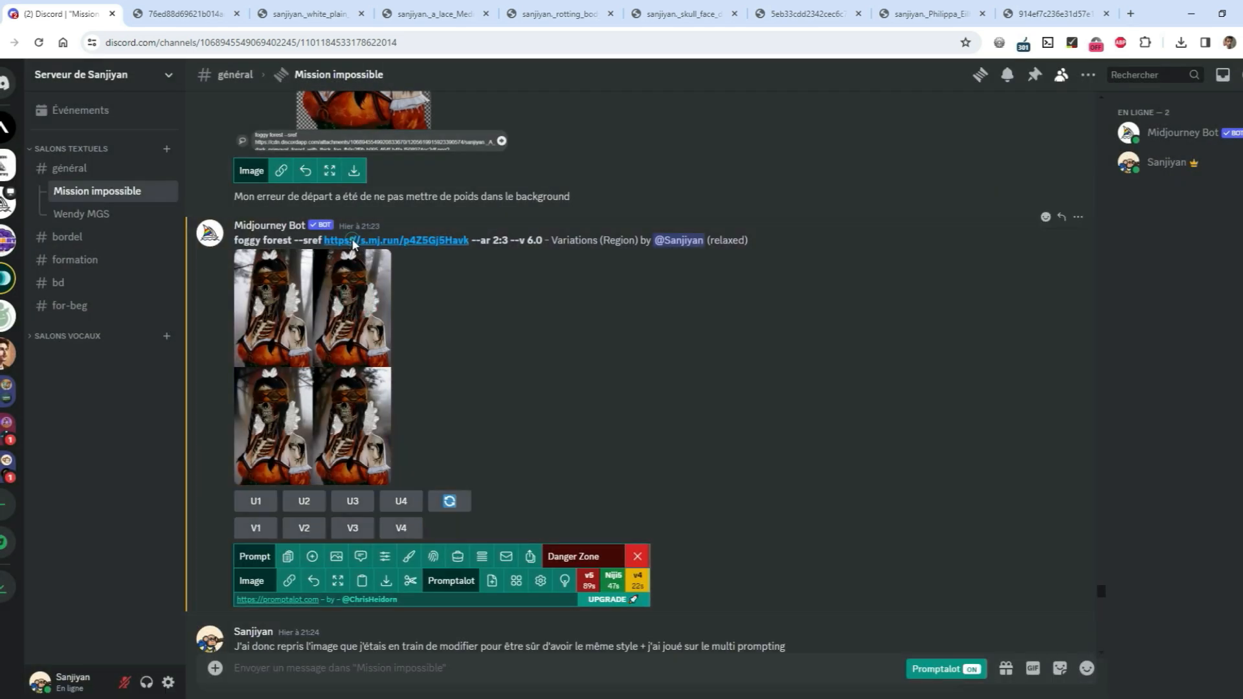
click(353, 241)
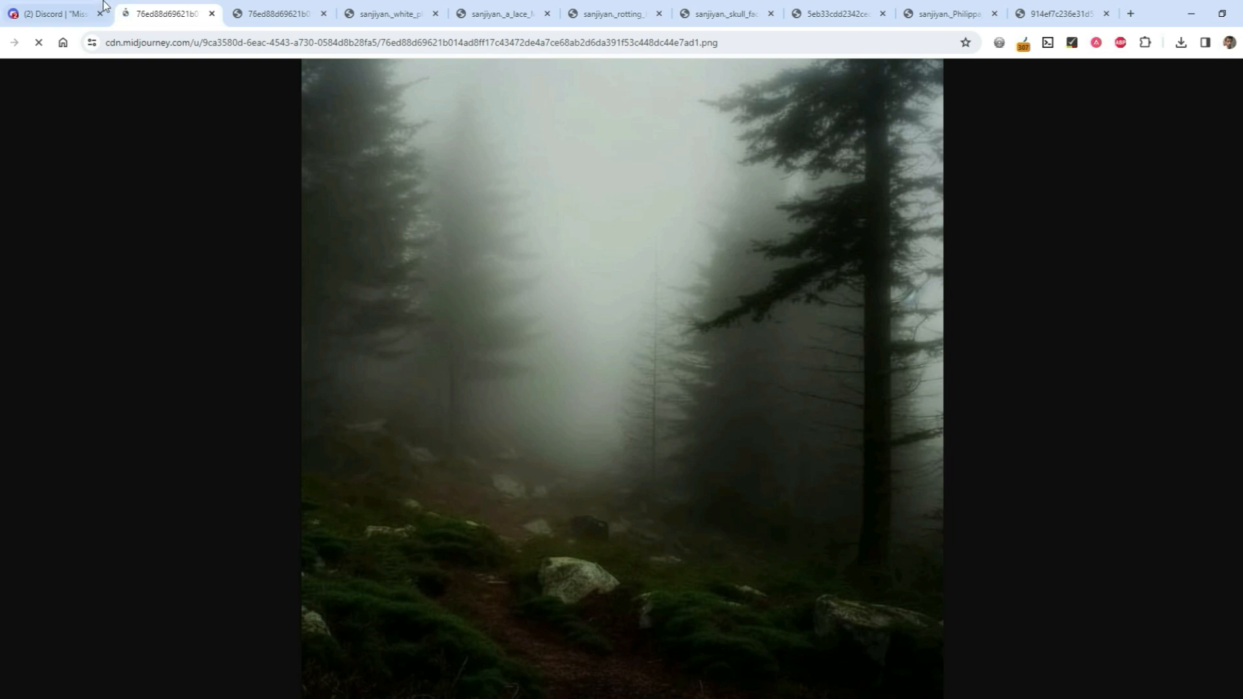
click(55, 13)
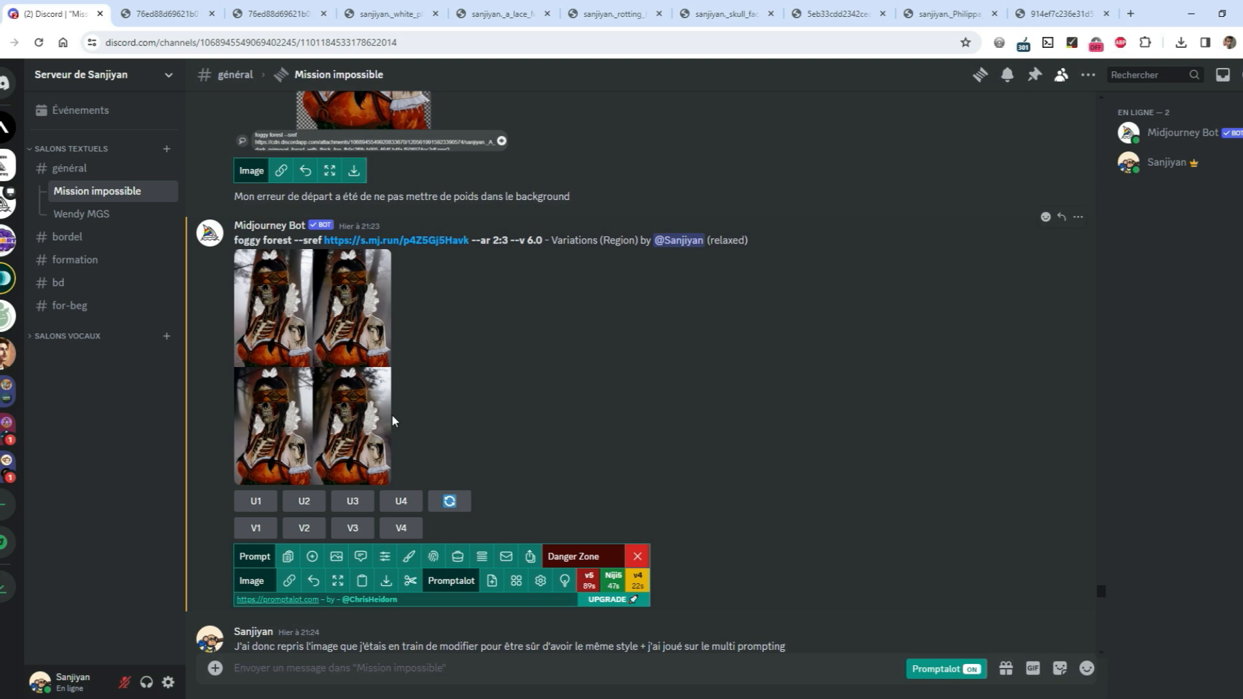
Open the foggy forest variations grid in its own browser tab and inspect the lower two images at full size
click(278, 433)
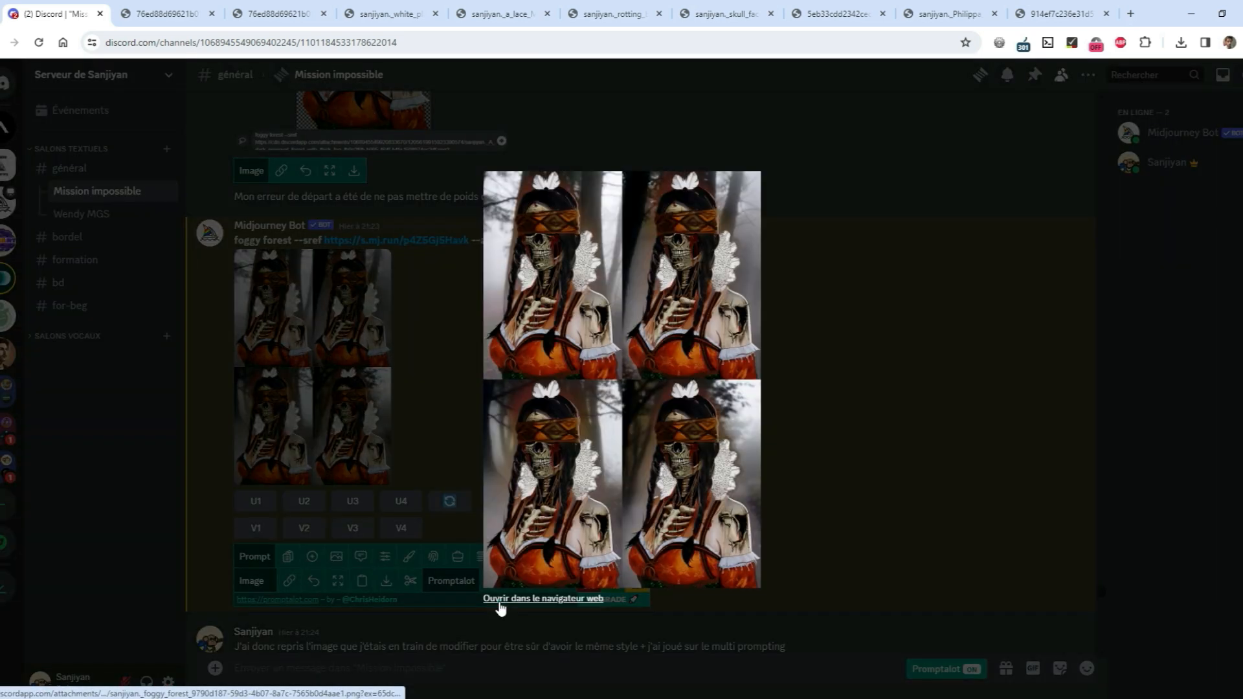
click(499, 600)
click(647, 330)
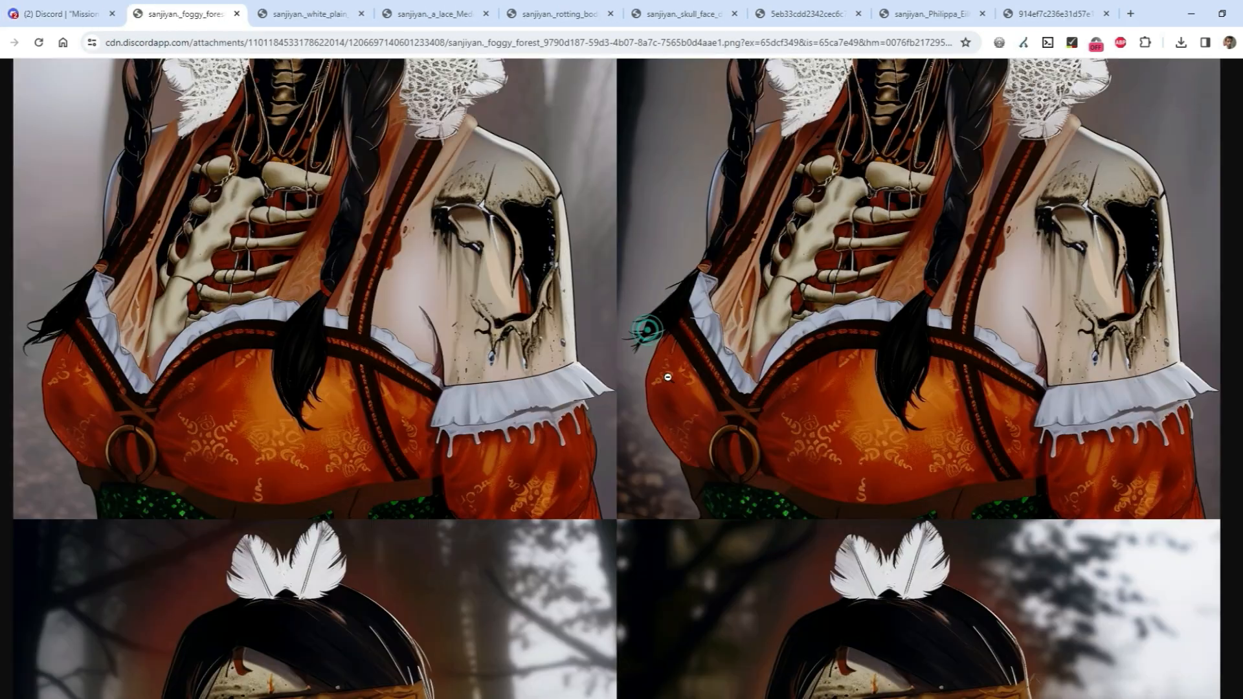
scroll(670, 375, down, 8)
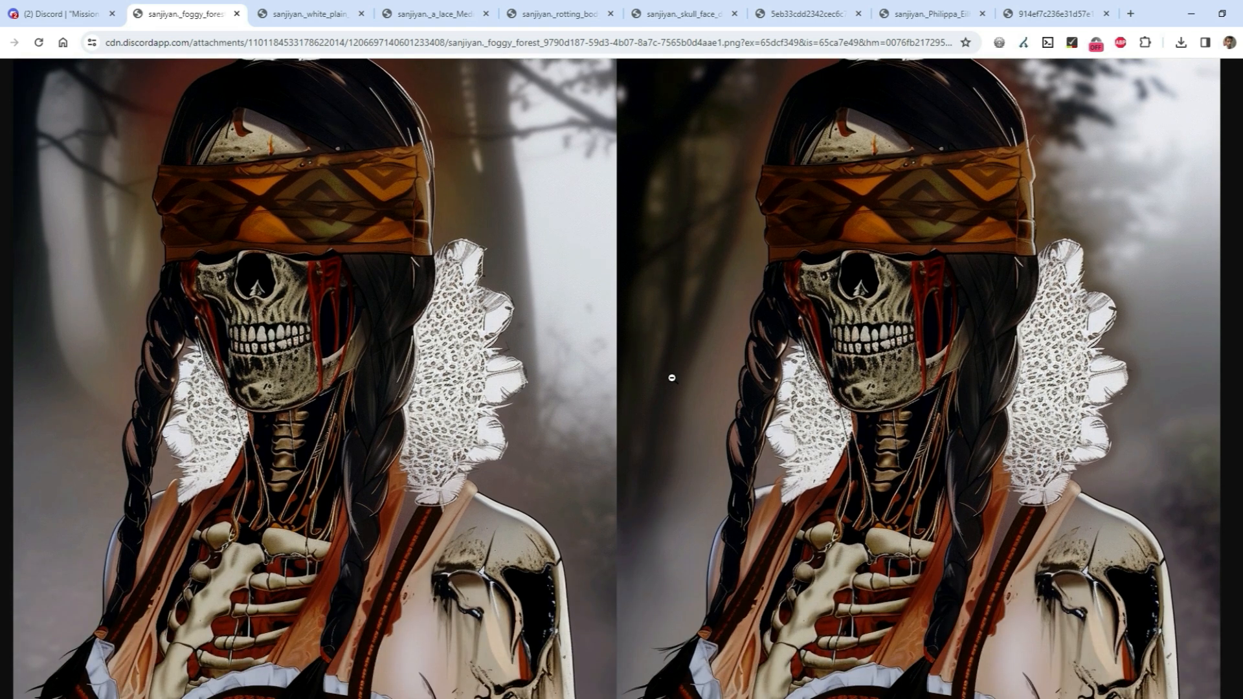
Examine the forest backgrounds around the upper two foggy forest portraits at full size, and restore the whole-grid view
scroll(672, 379, up, 15)
click(417, 200)
click(739, 251)
scroll(777, 227, up, 2)
scroll(946, 304, down, 1)
scroll(950, 310, down, 1)
scroll(927, 270, up, 2)
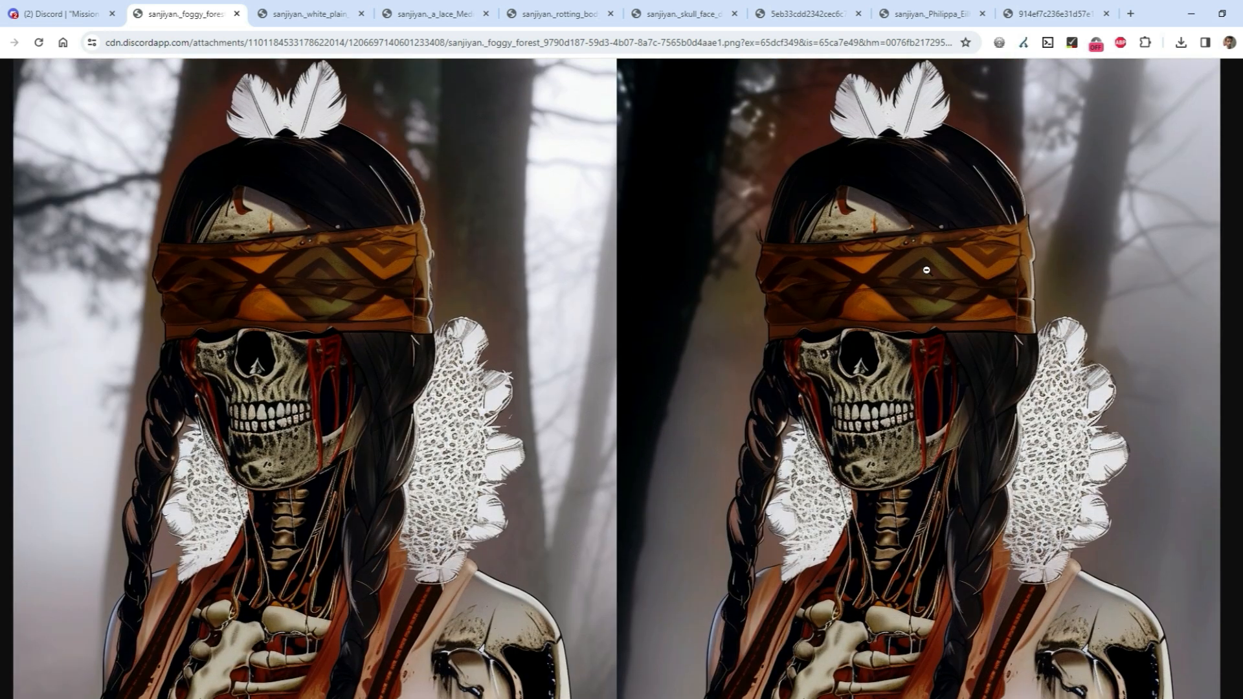
click(907, 300)
click(792, 220)
scroll(791, 216, up, 3)
scroll(985, 341, down, 2)
scroll(984, 344, up, 2)
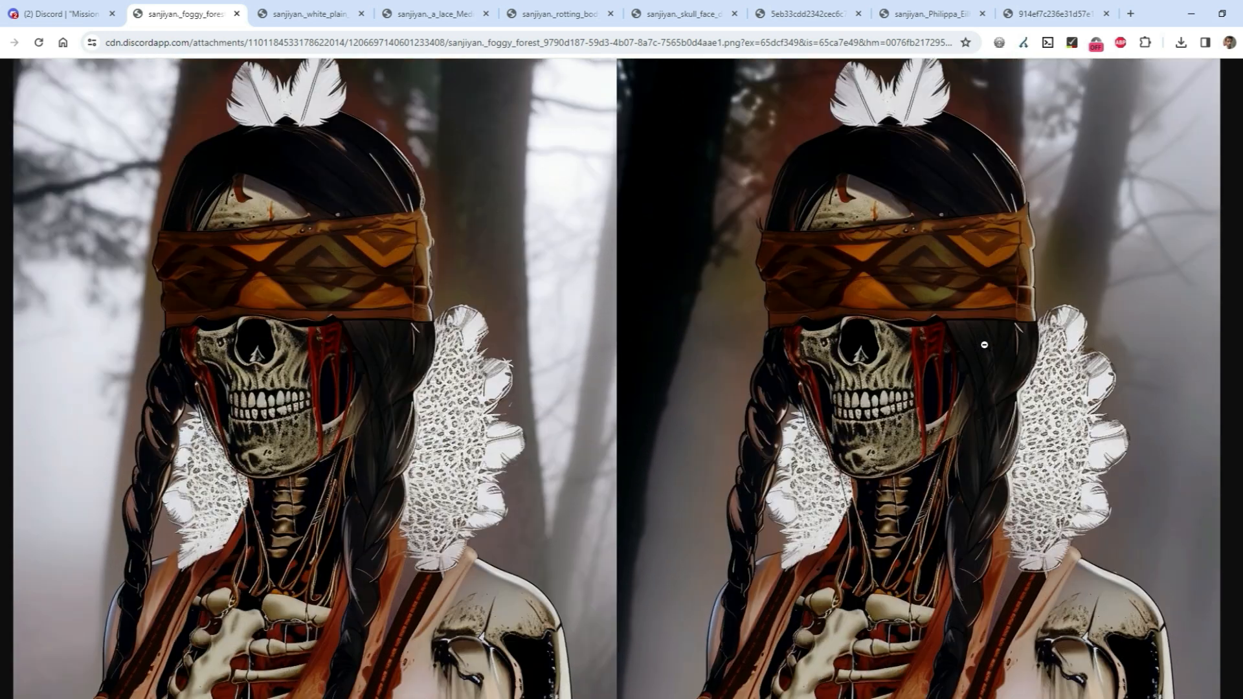
click(984, 345)
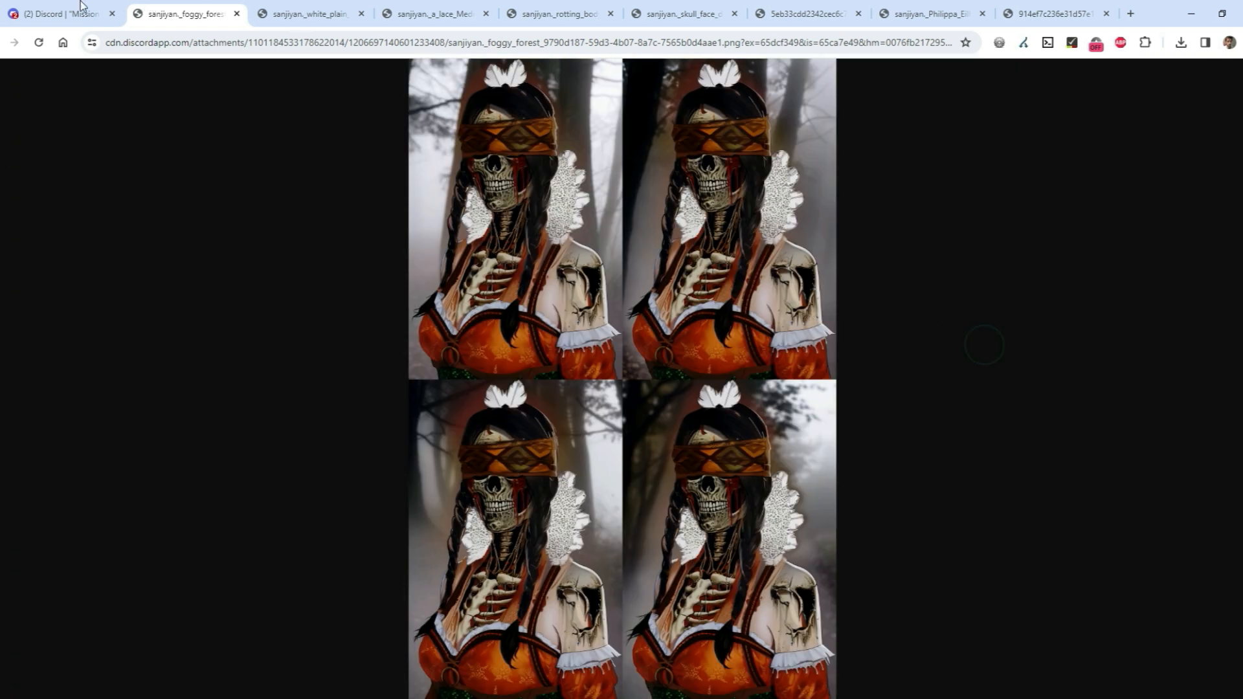
Return to the Discord thread, find the weighted foggy forest Image #1 prompt, open its ::0.7 style reference link, and close that tab
key(ctrl+1)
click(928, 479)
scroll(855, 436, down, 5)
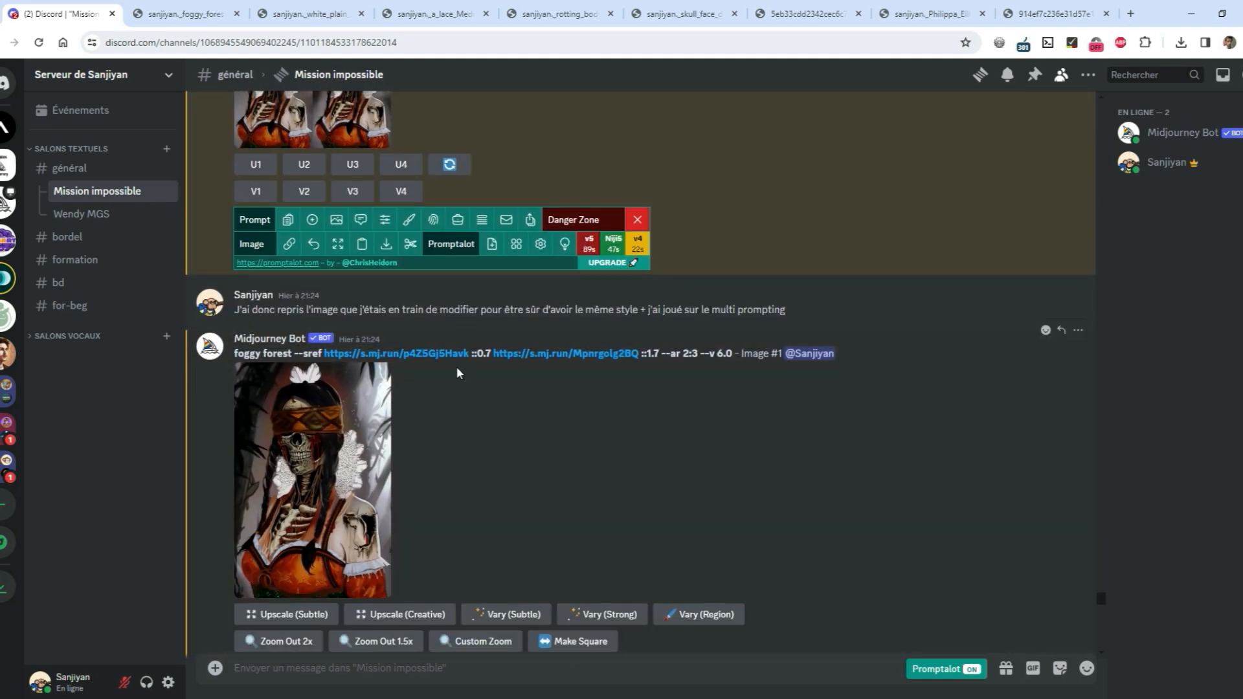
click(490, 347)
click(500, 389)
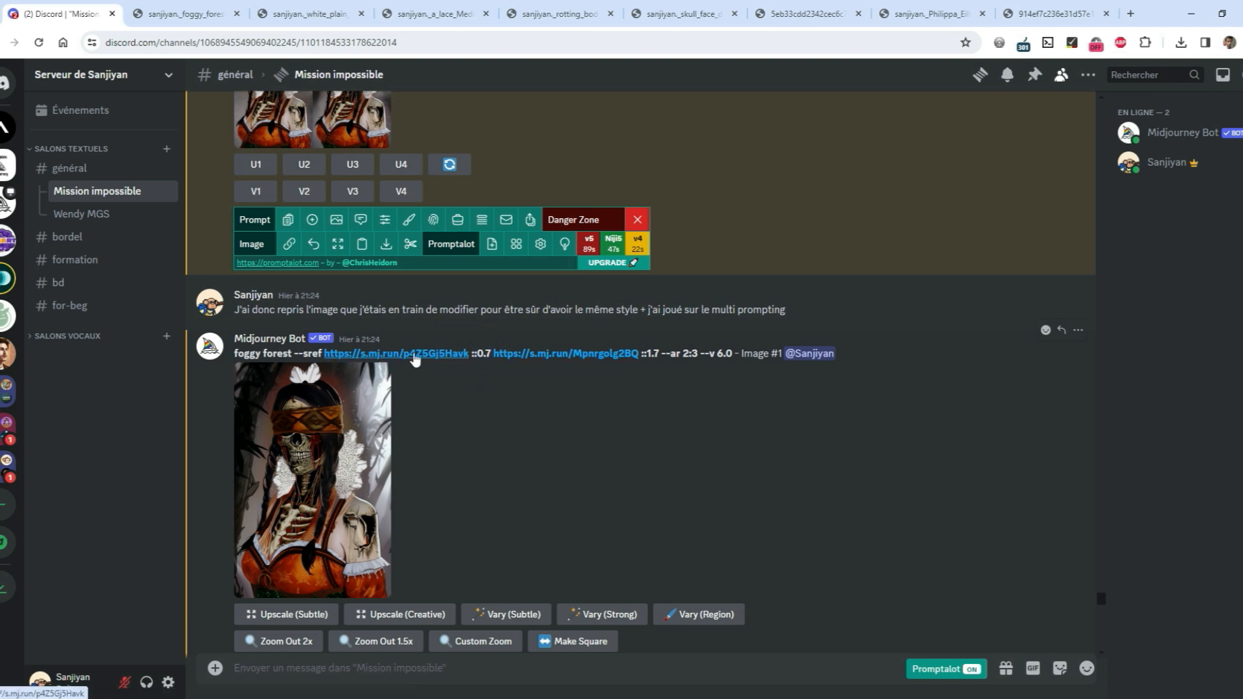
click(421, 354)
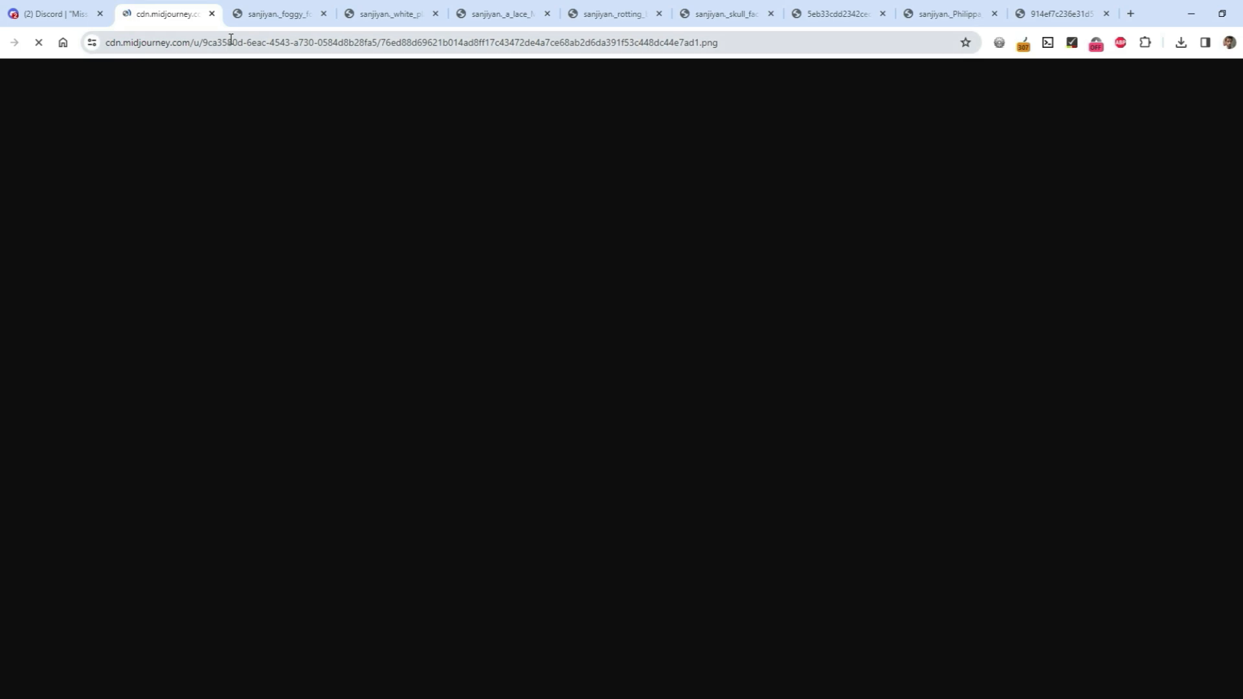
key(ctrl+w)
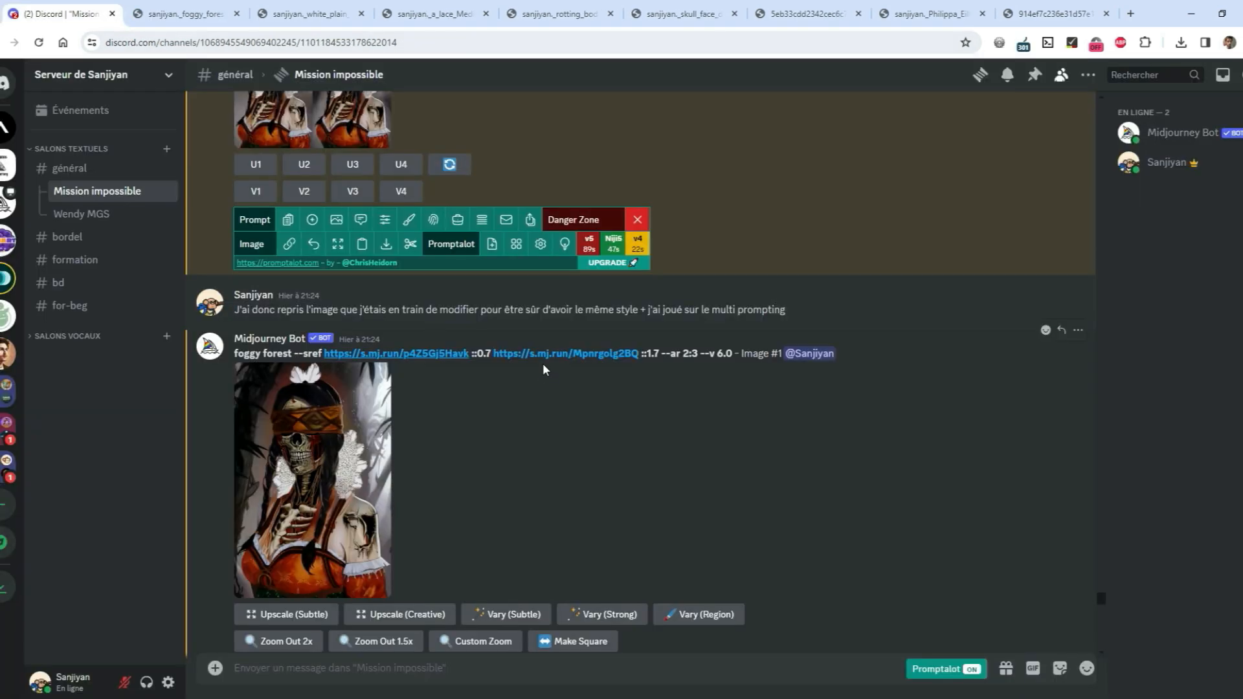
Open the second style reference link, weighted ::1.7, view the skeleton portrait, and return to the prompt to check its reference weights
click(542, 364)
click(547, 353)
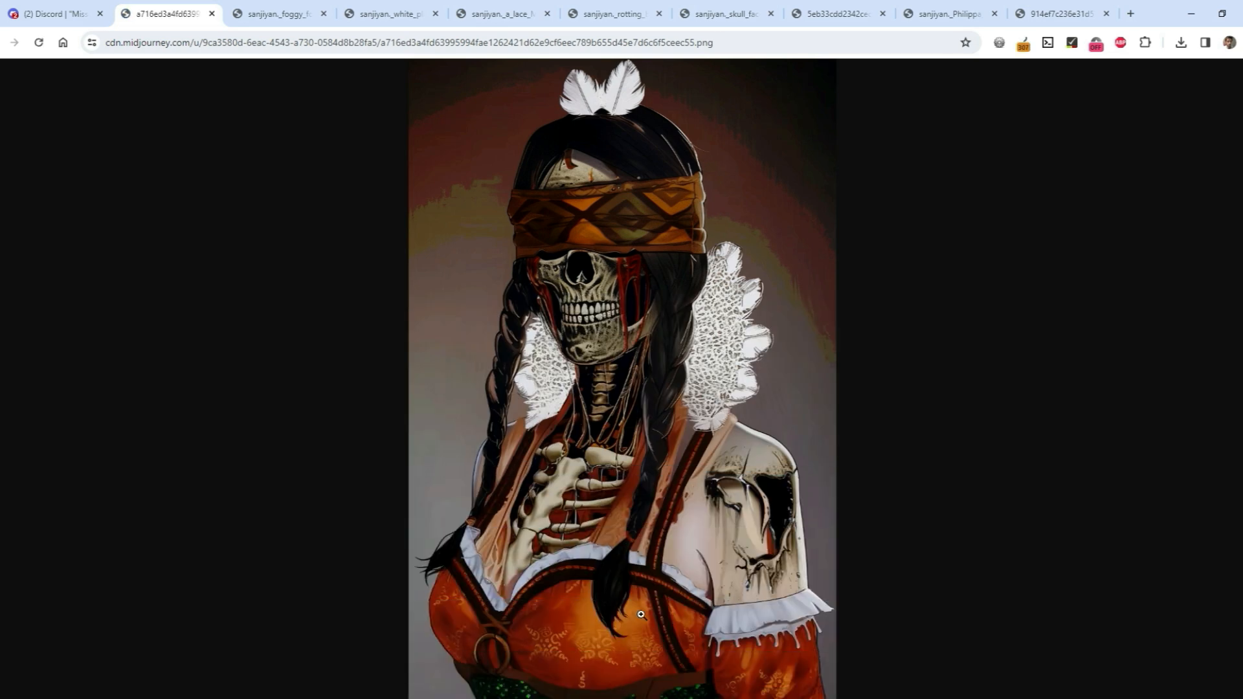
click(81, 9)
click(659, 351)
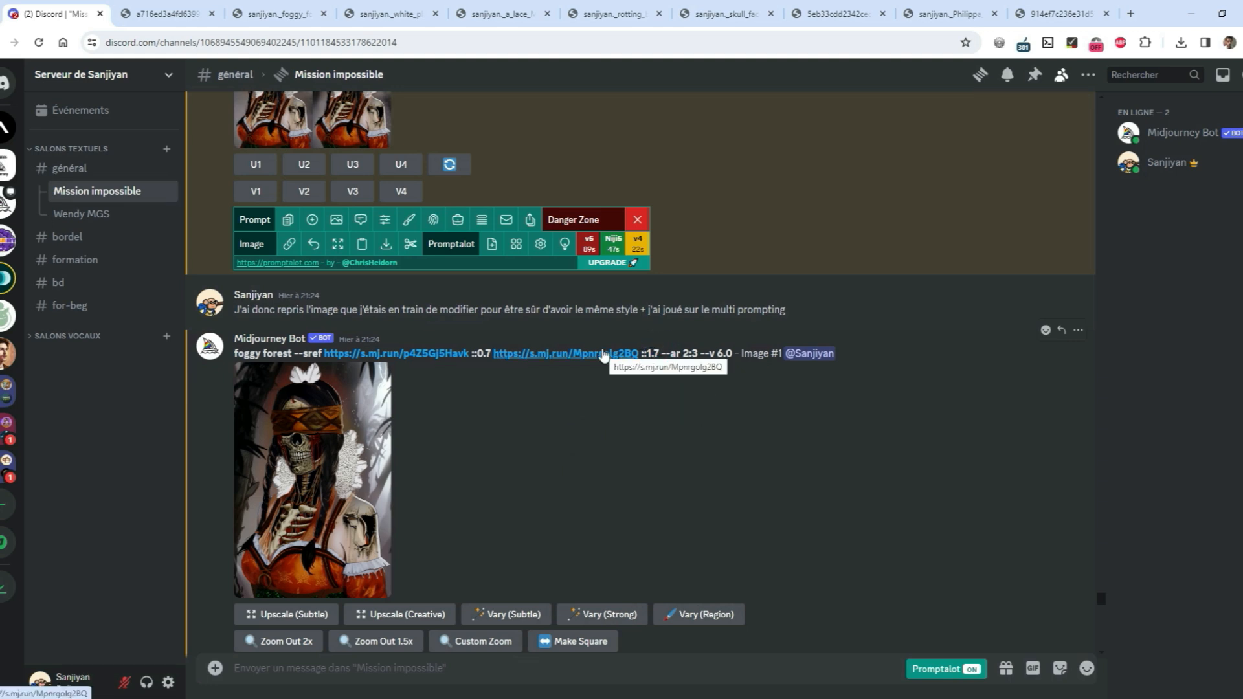
double_click(488, 351)
click(551, 412)
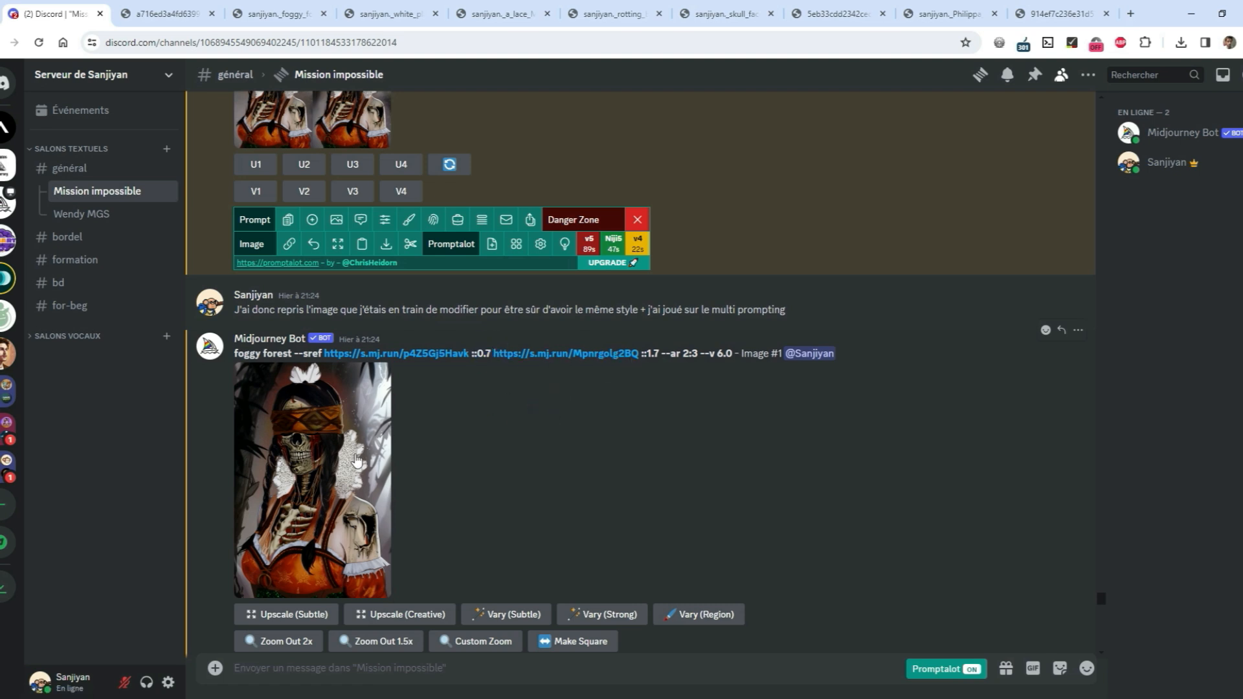
Open the weighted foggy forest Image #1 in its own browser tab, inspect it, and return to the Discord thread
scroll(357, 461, down, 1)
click(331, 395)
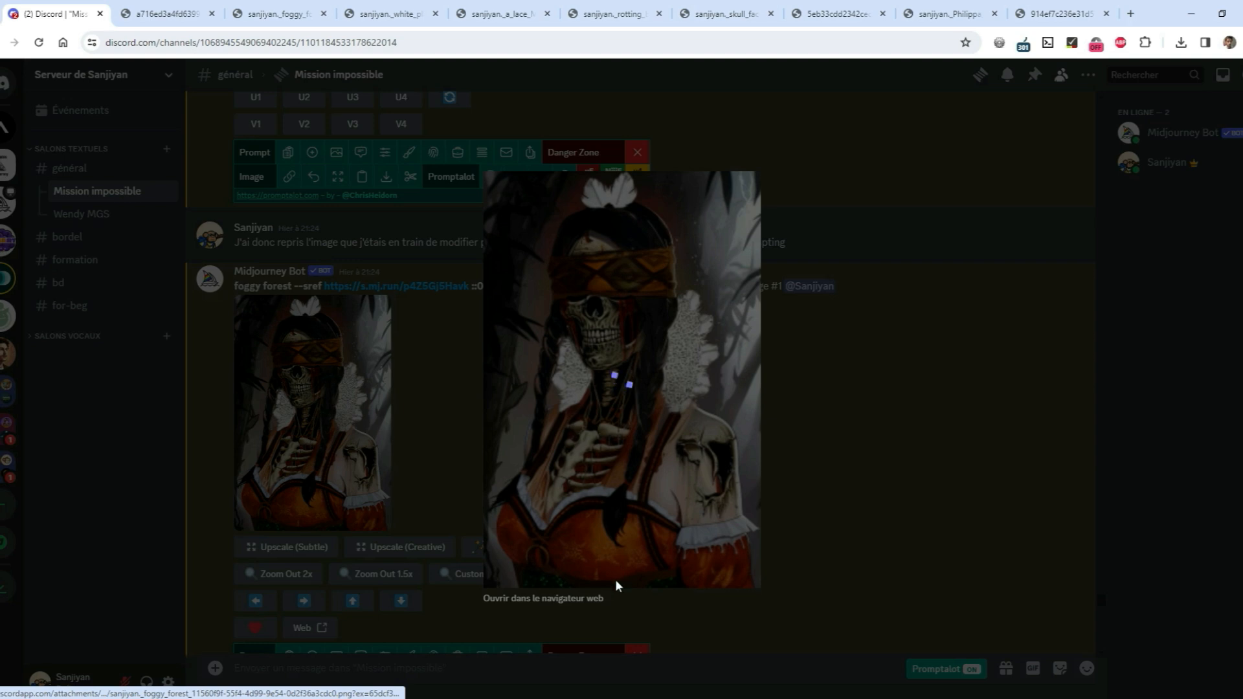
click(591, 597)
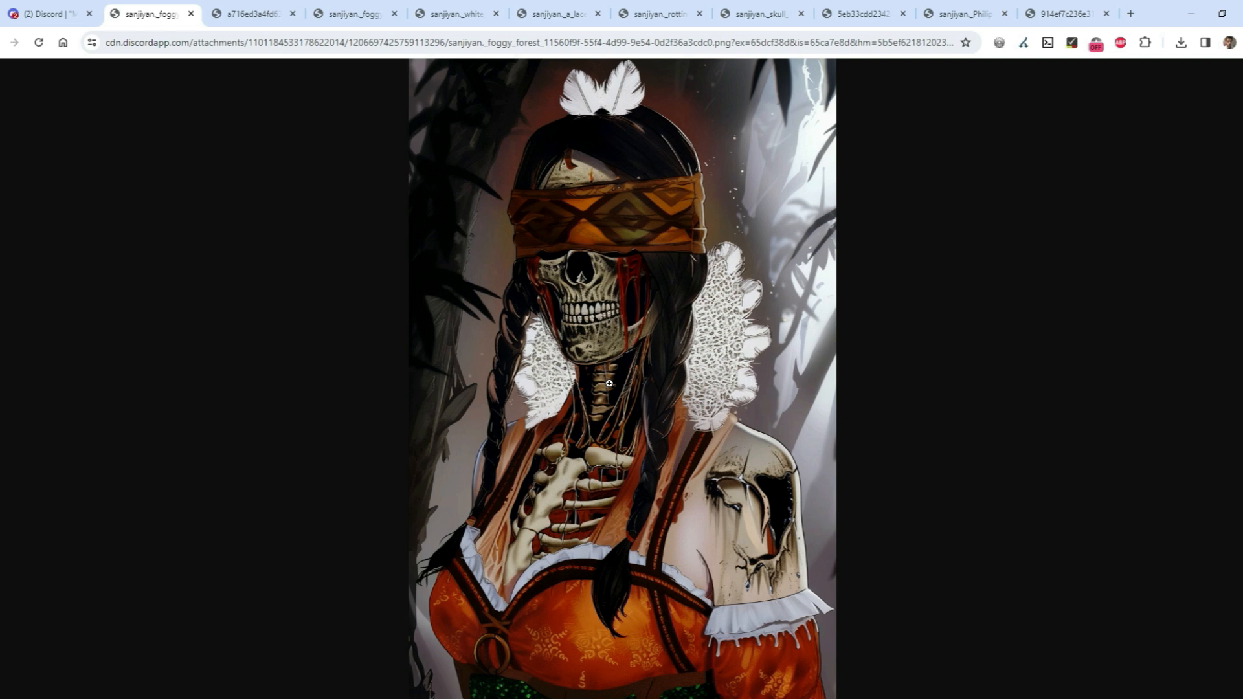
click(52, 6)
click(838, 458)
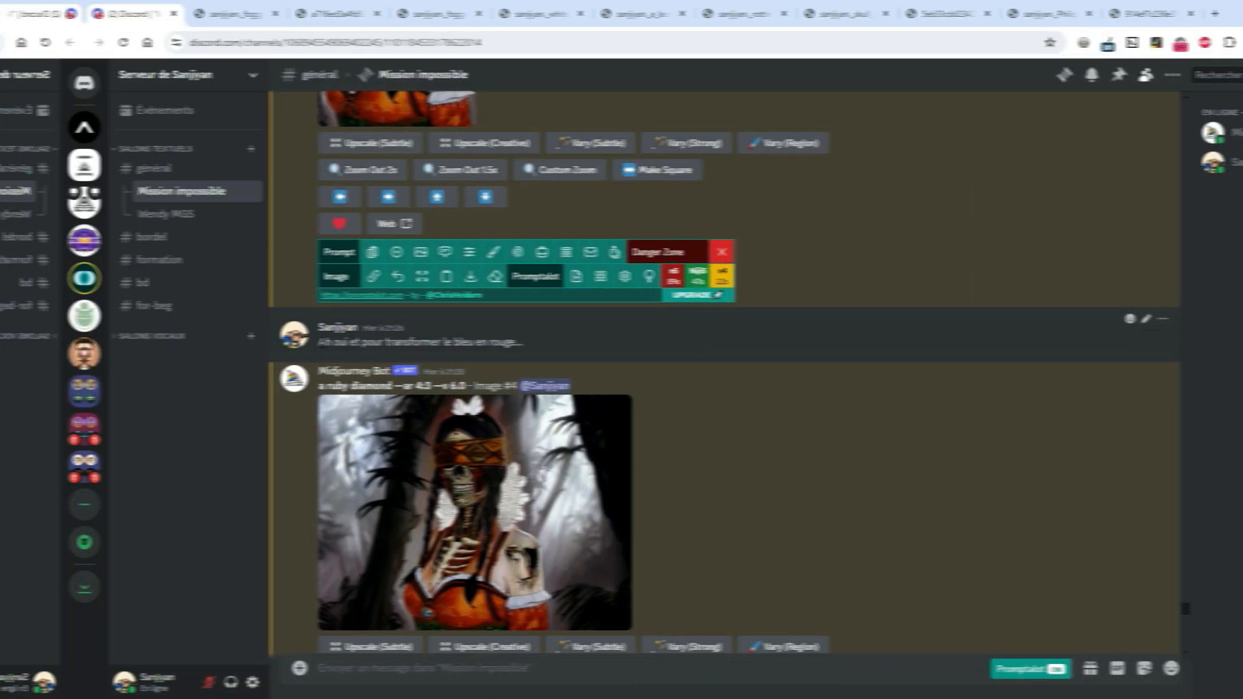
Highlight the message about turning blue into red, and recheck the foggy forest Image #1 preview above it
drag(235, 343, 439, 343)
scroll(1094, 591, up, 4)
click(270, 301)
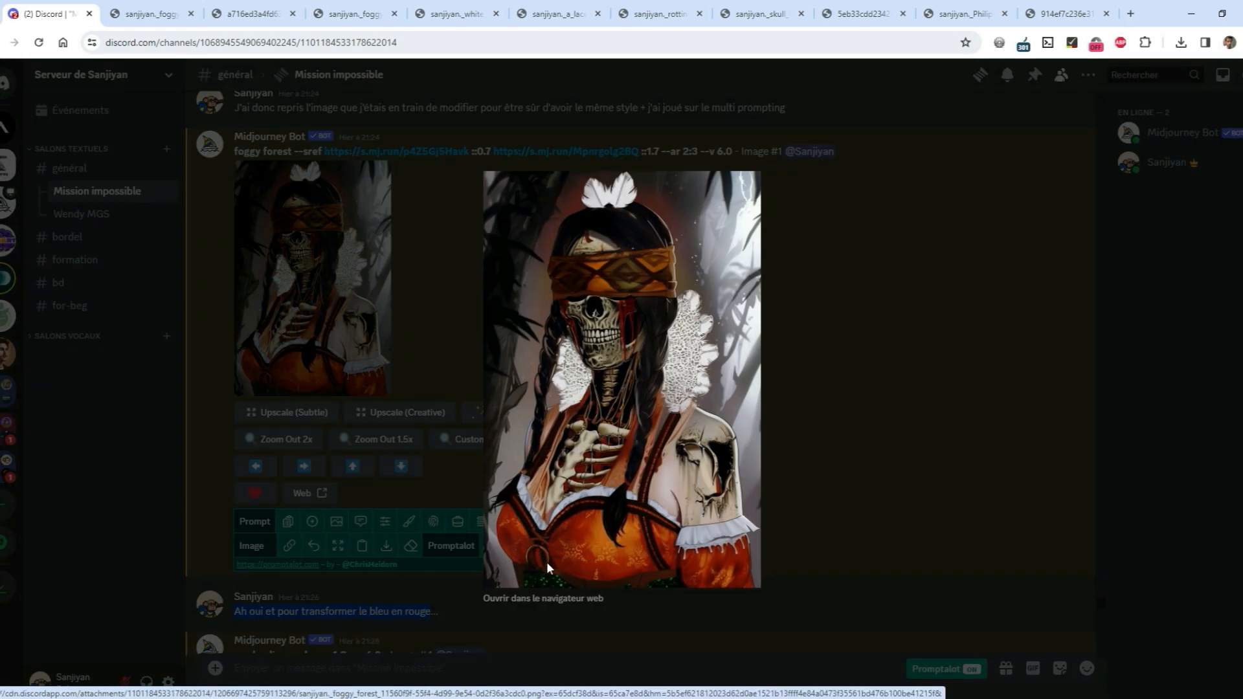
click(869, 501)
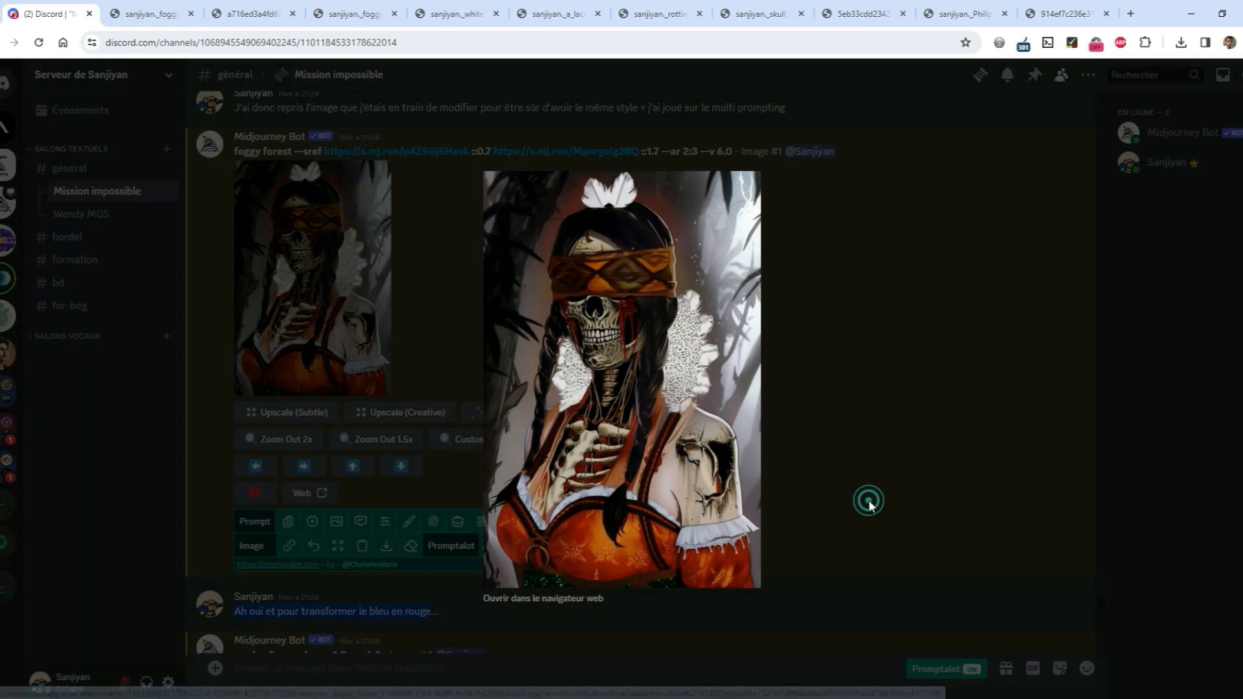
Open the ruby diamond Image #4 in its own browser tab and examine the brooch's gem on the dress at full size
scroll(796, 444, down, 6)
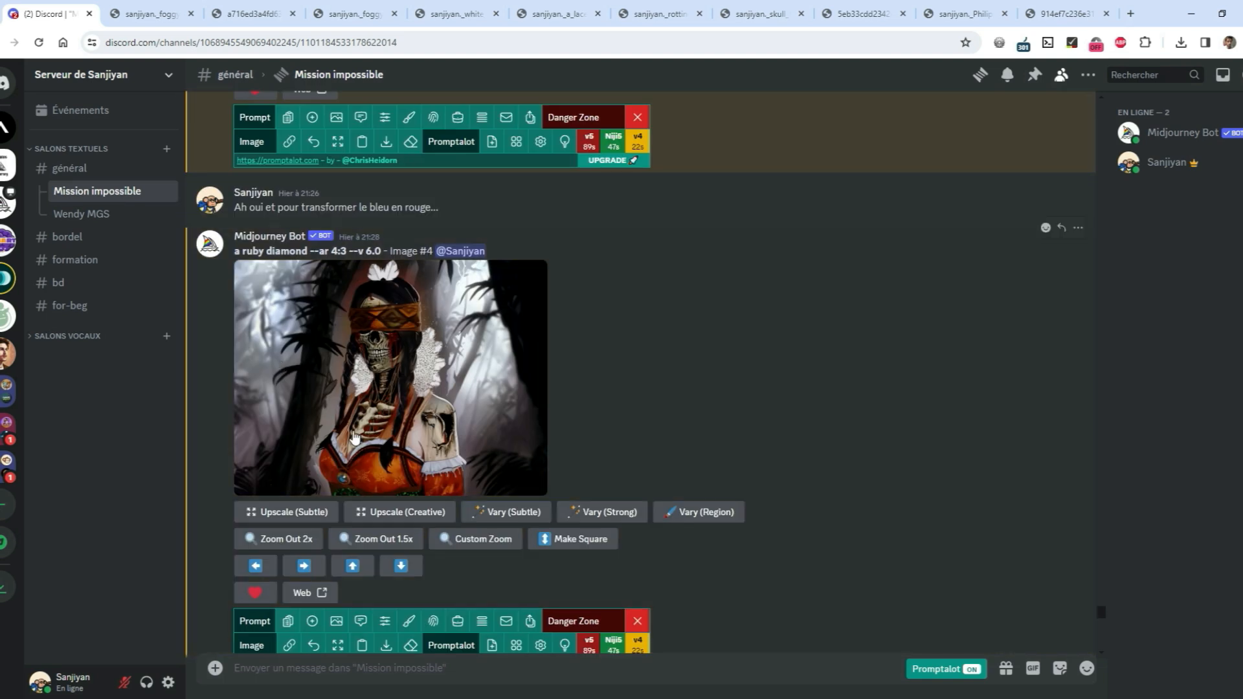
click(356, 435)
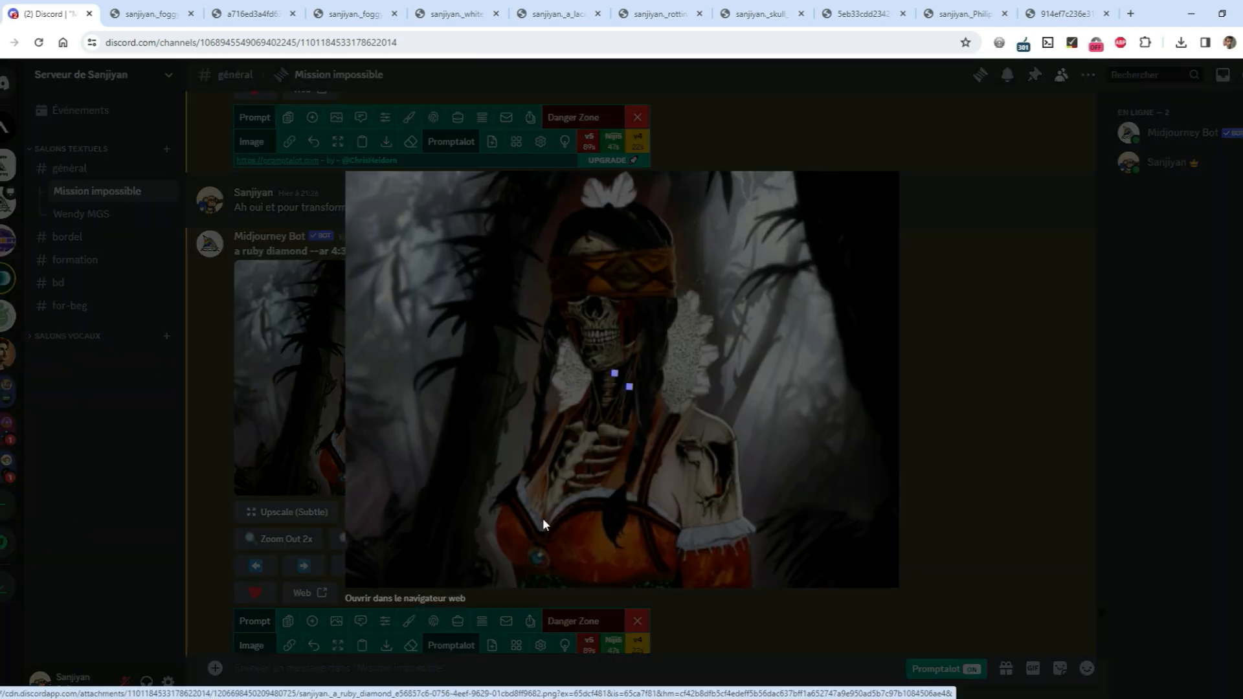
click(427, 599)
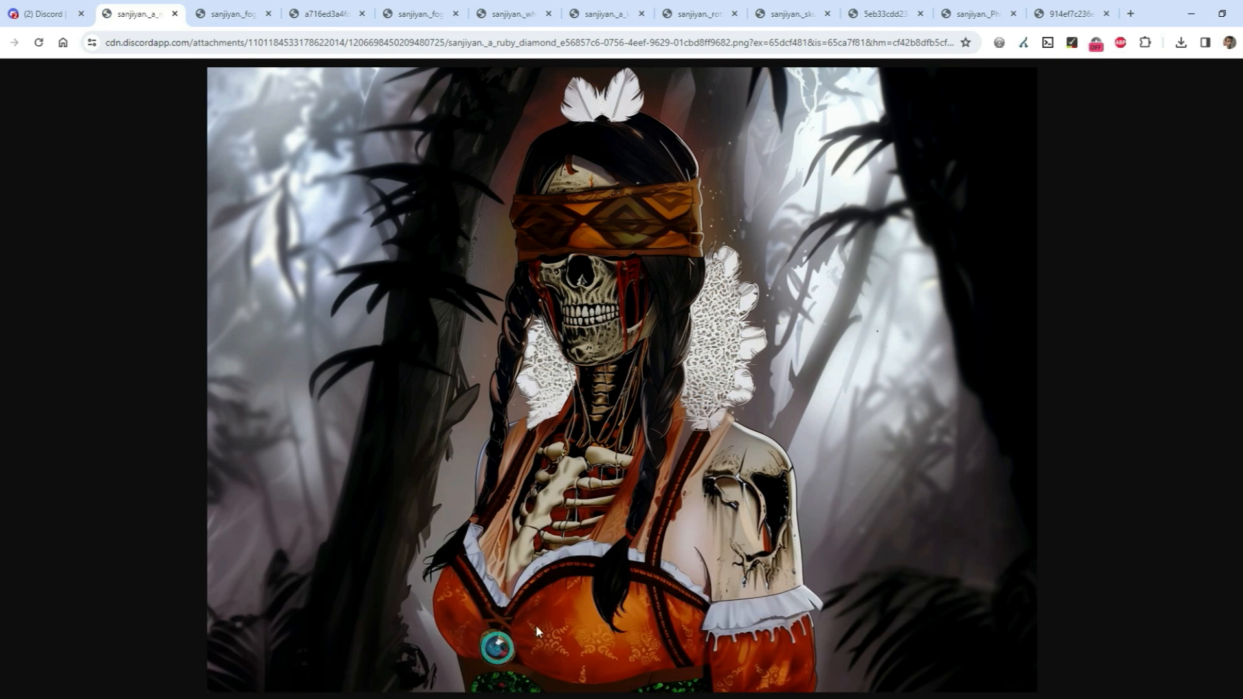
click(535, 624)
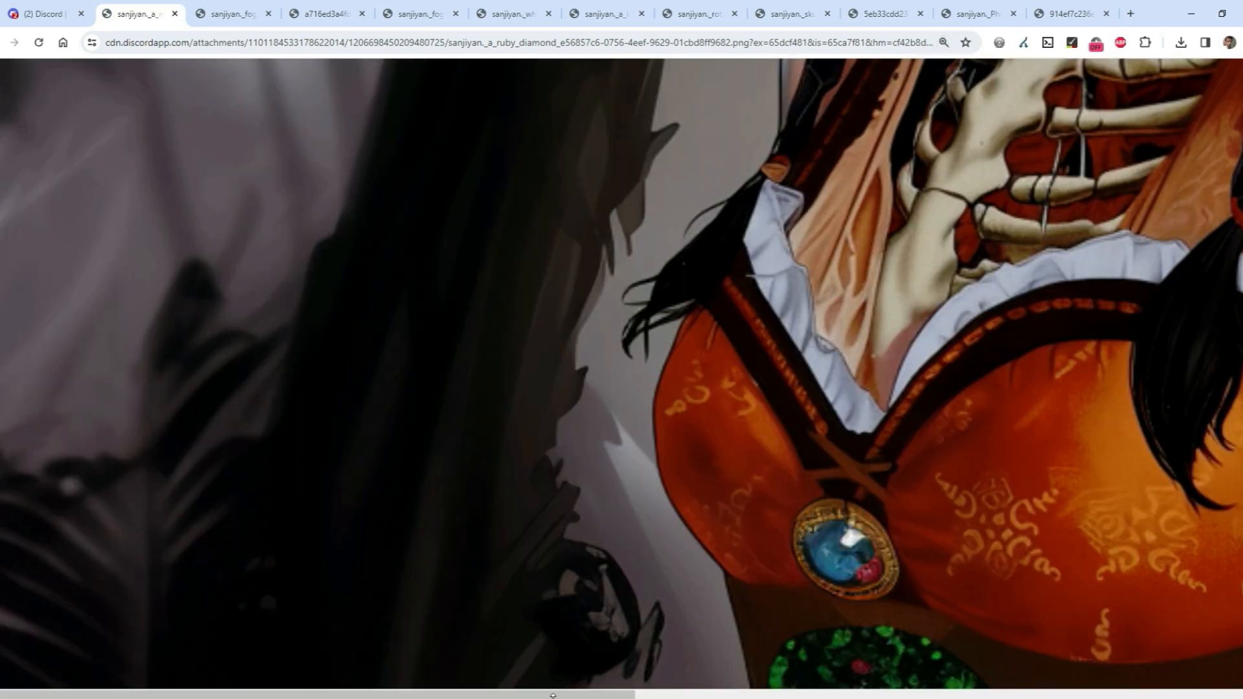
scroll(561, 597, right, 4)
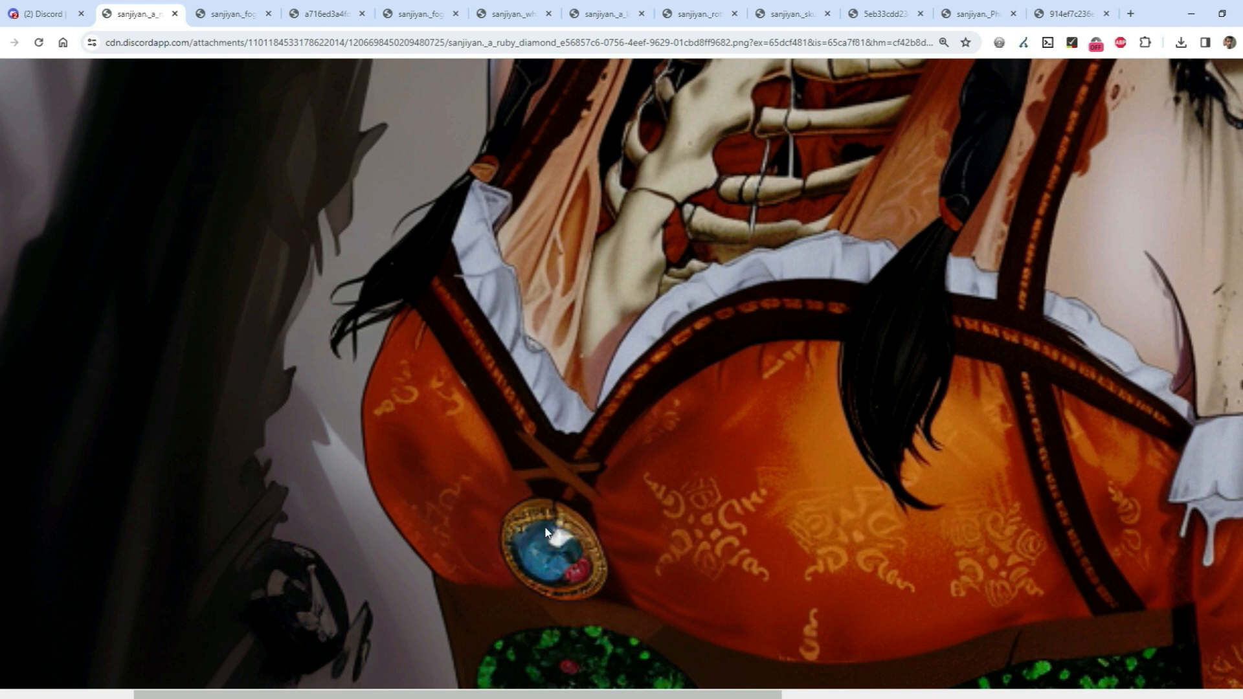
View the ruby diamond region-selection screenshot in the Discord thread, and open the green dress Image #4 below it
click(46, 13)
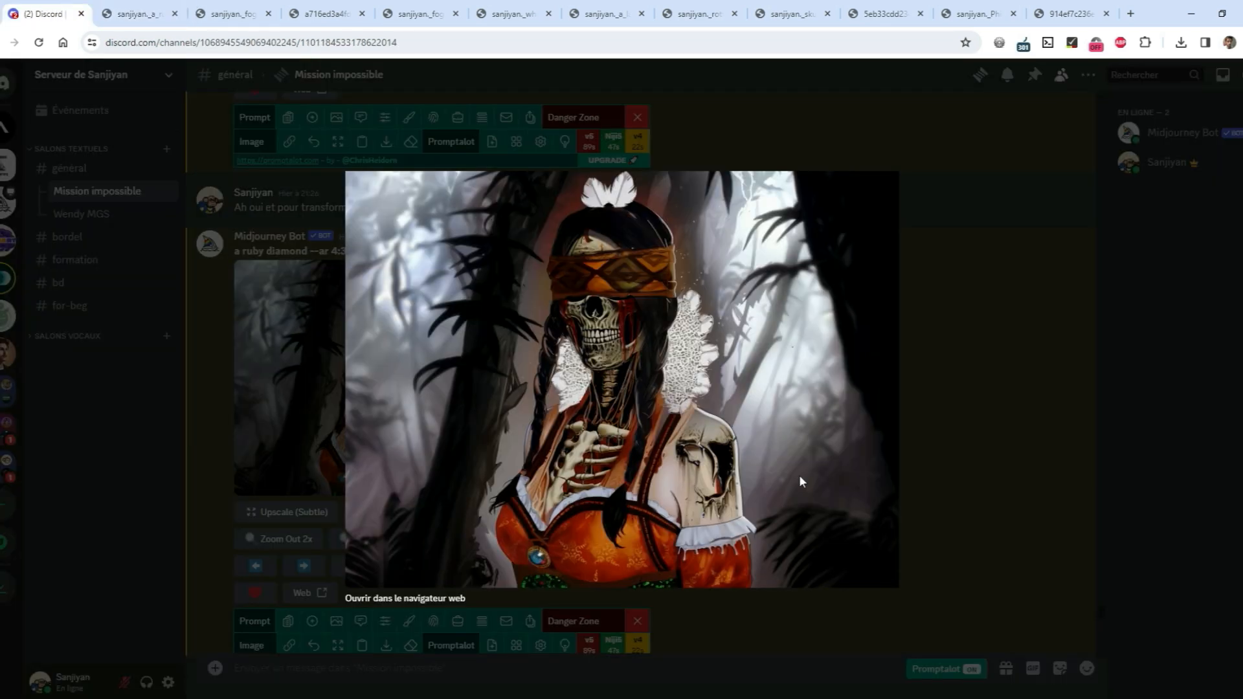
click(970, 502)
scroll(784, 414, down, 5)
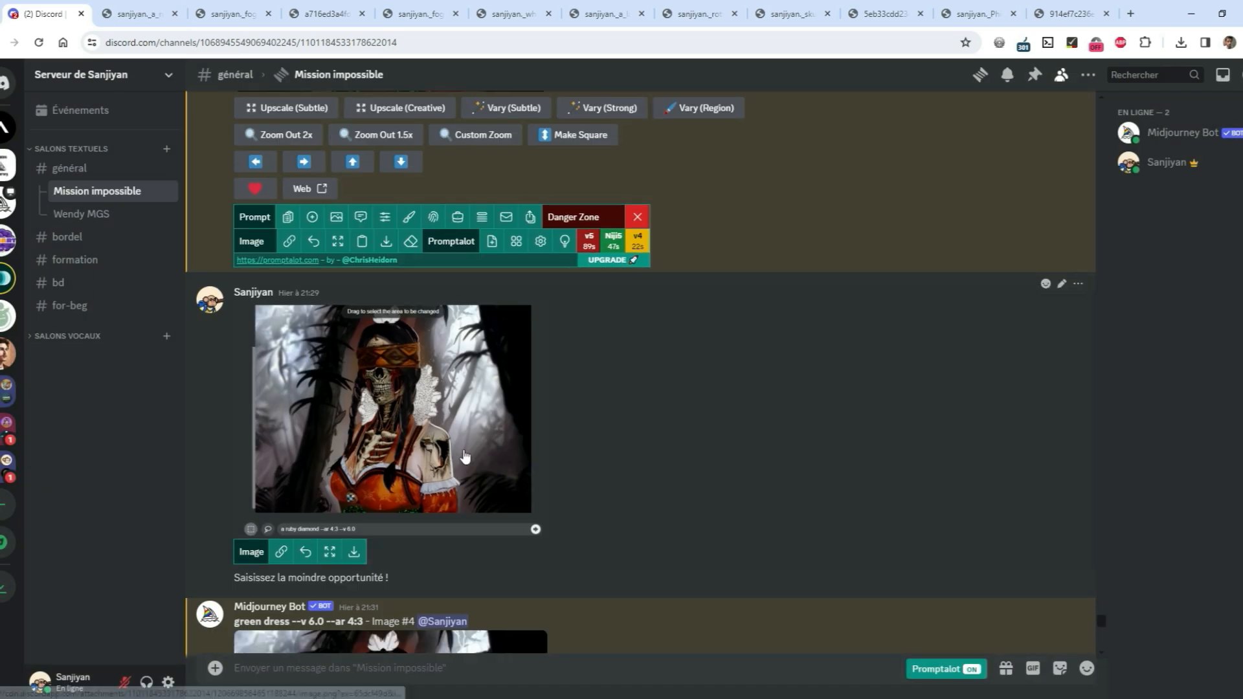
click(463, 454)
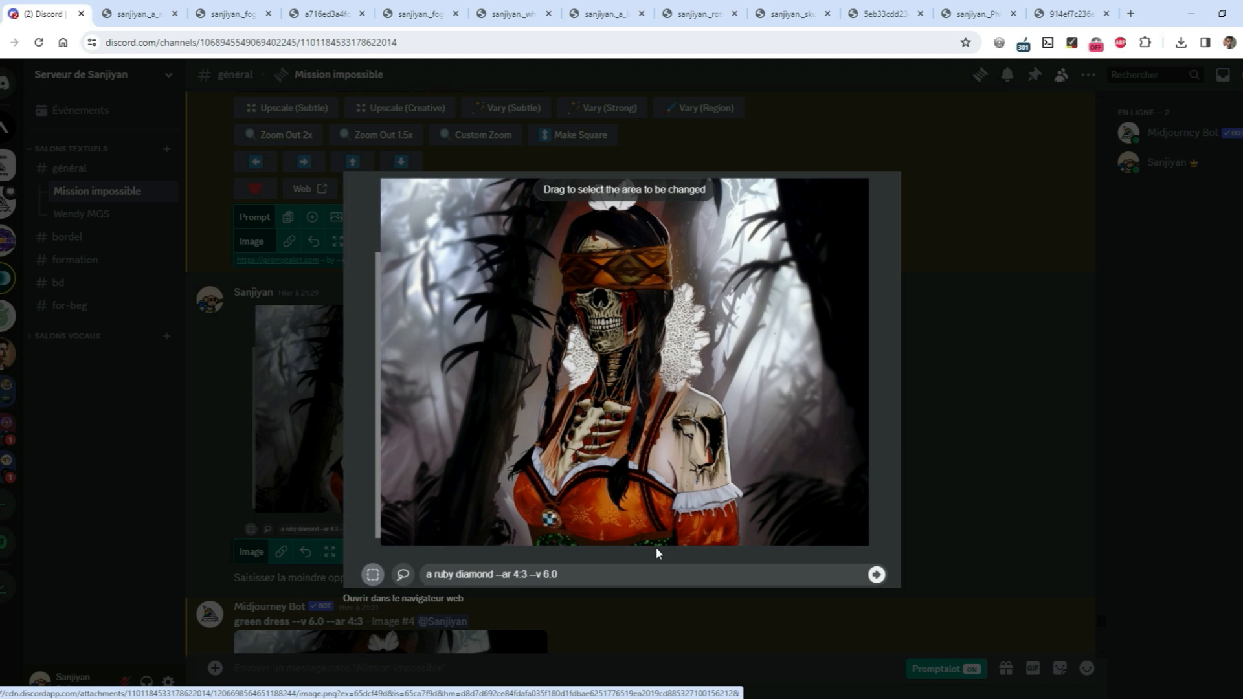
key(Escape)
scroll(702, 432, down, 5)
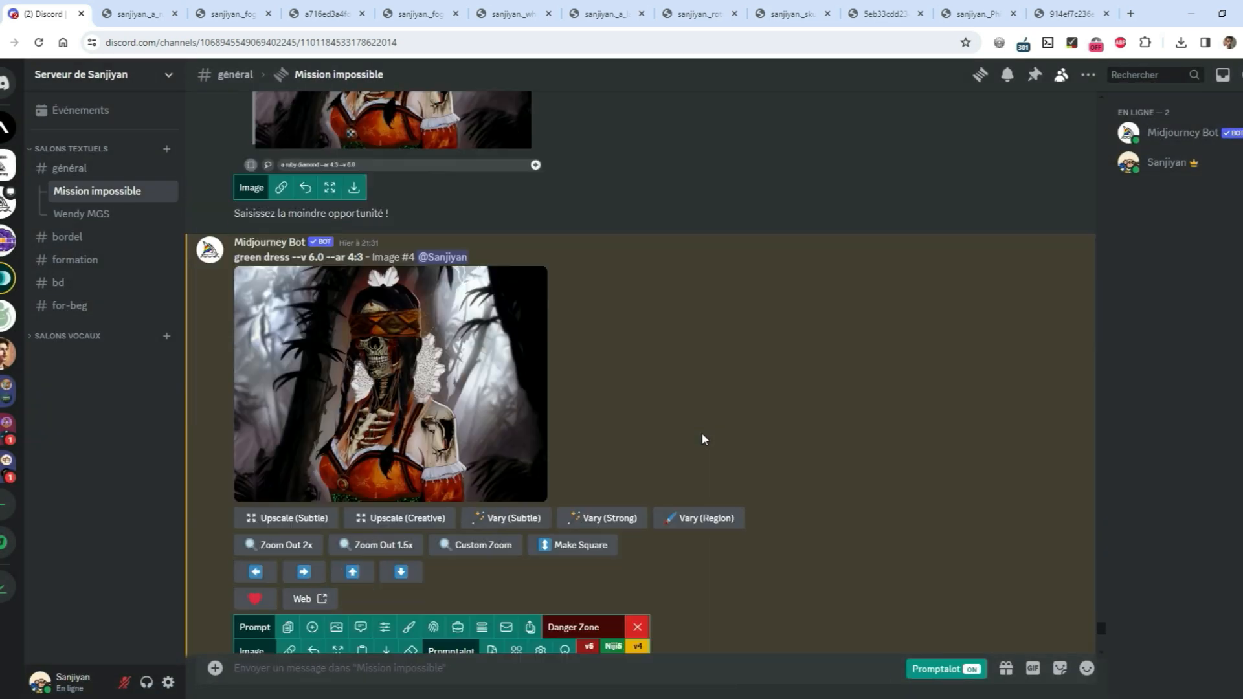
click(364, 348)
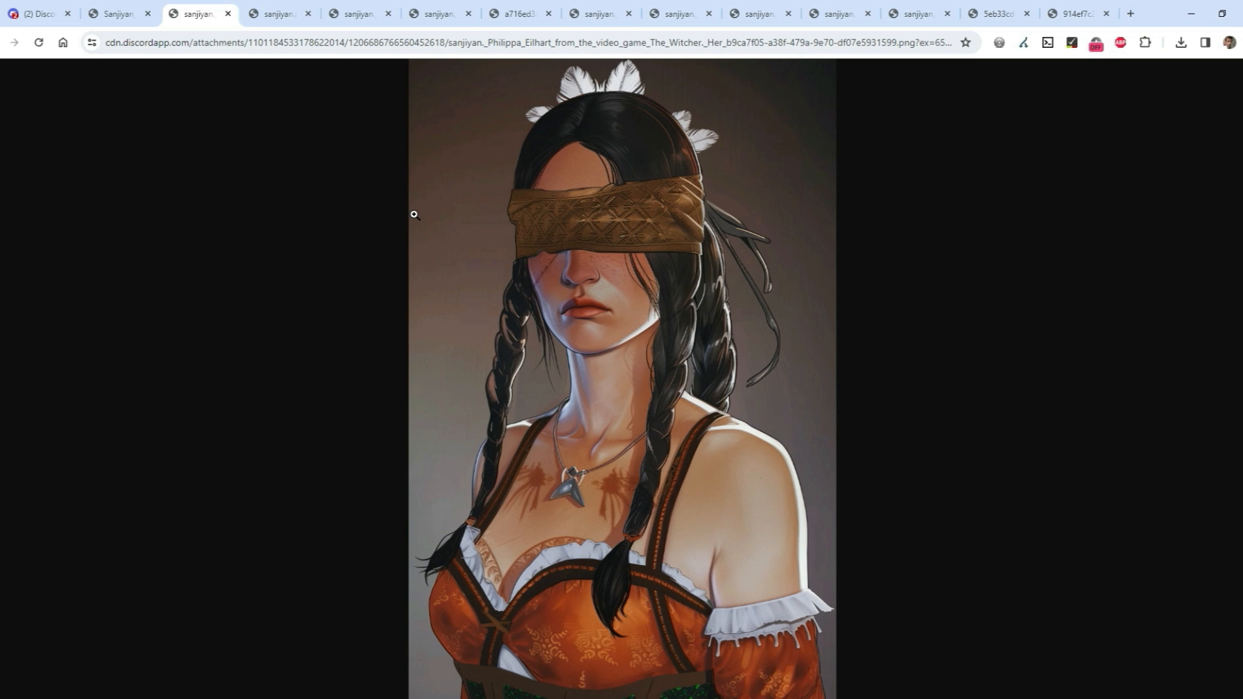
Compare the original Philippa Eilhart portrait with the finished skeleton portrait by alternating between their browser tabs
click(272, 7)
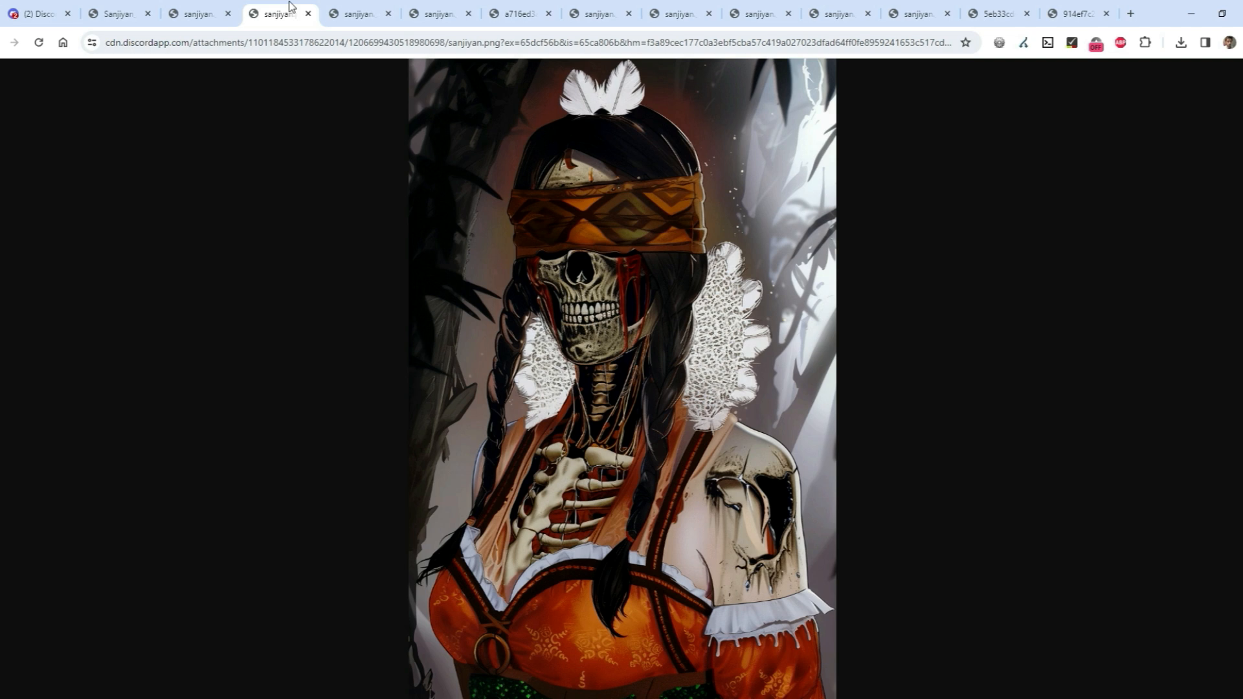
mouse_move(203, 5)
click(211, 8)
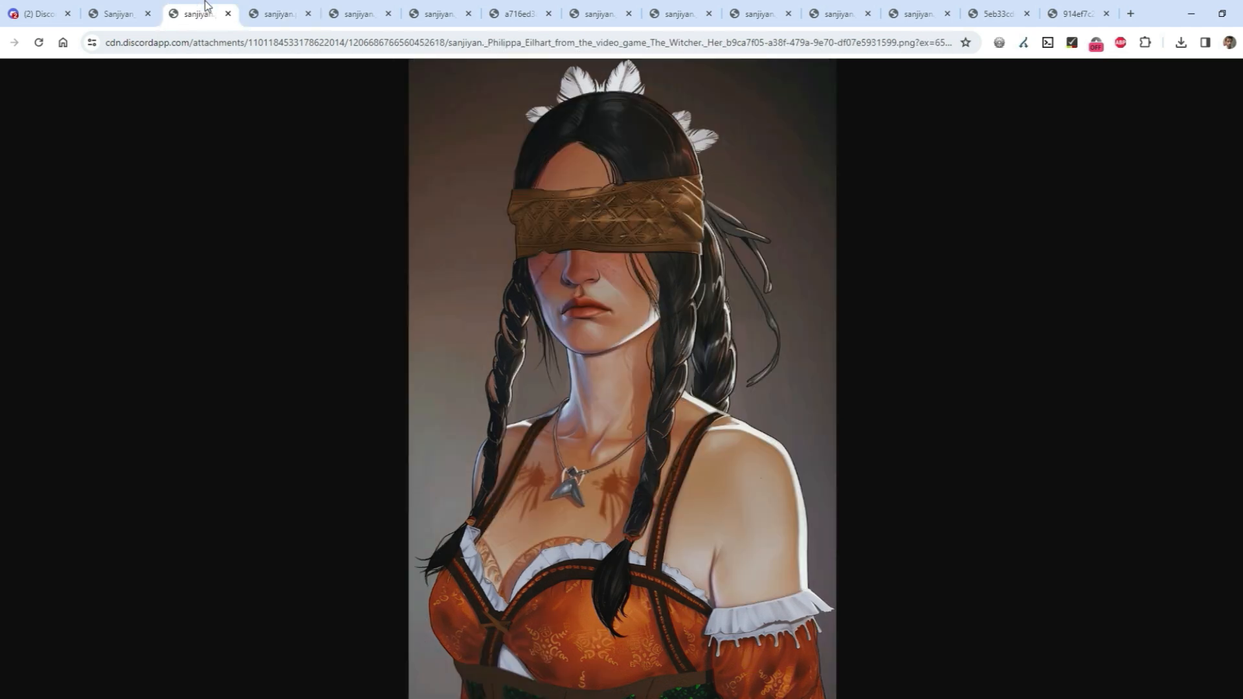
click(280, 8)
click(208, 8)
click(275, 8)
Move the red-blindfold lich portrait's tab directly after the skeleton portrait's tab, and show the skeleton portrait
click(121, 7)
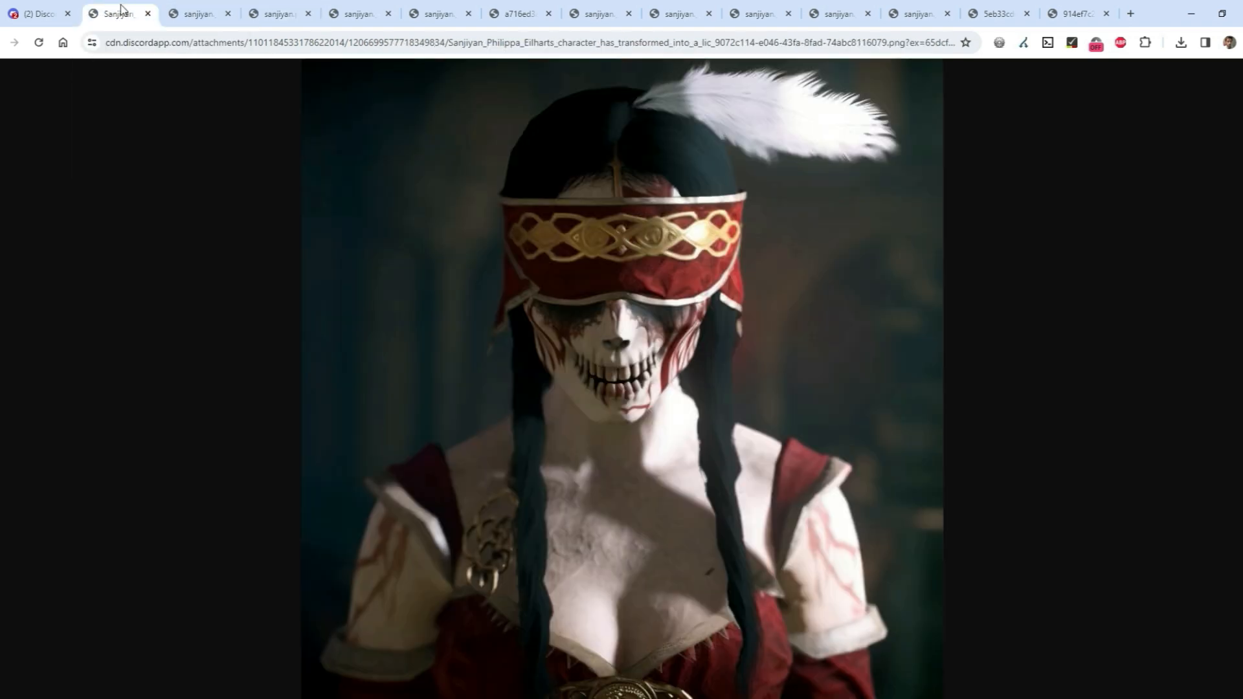
drag(122, 8, 286, 8)
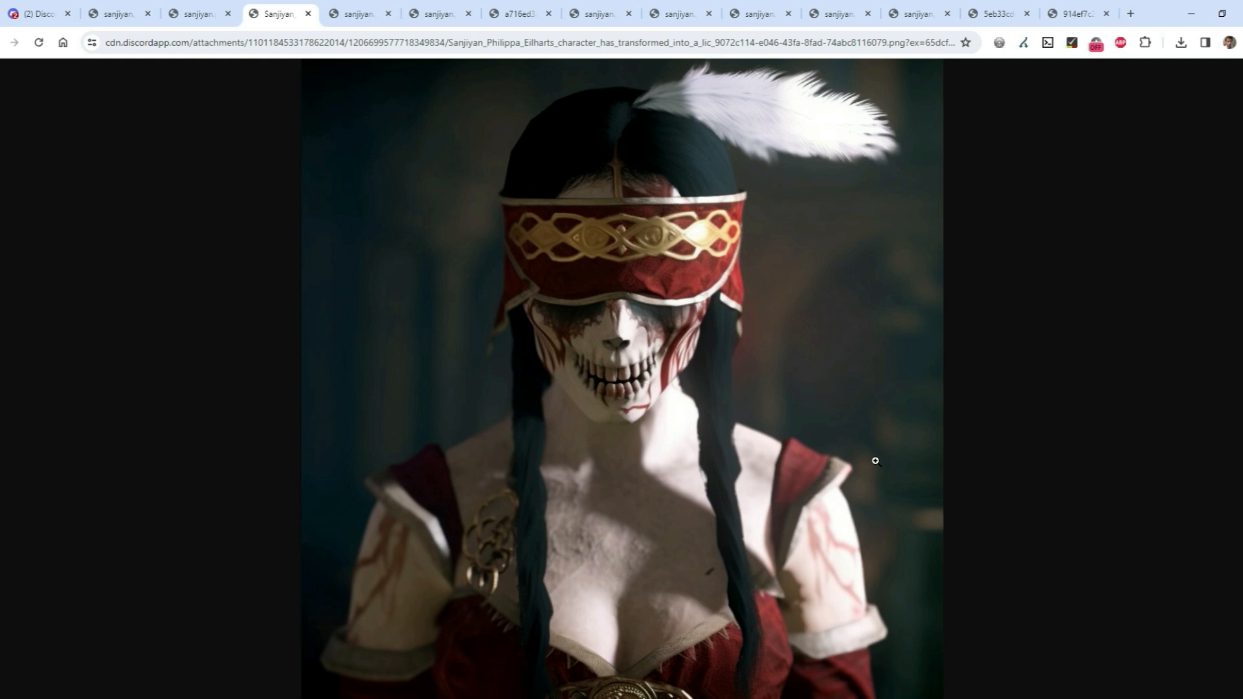
click(199, 13)
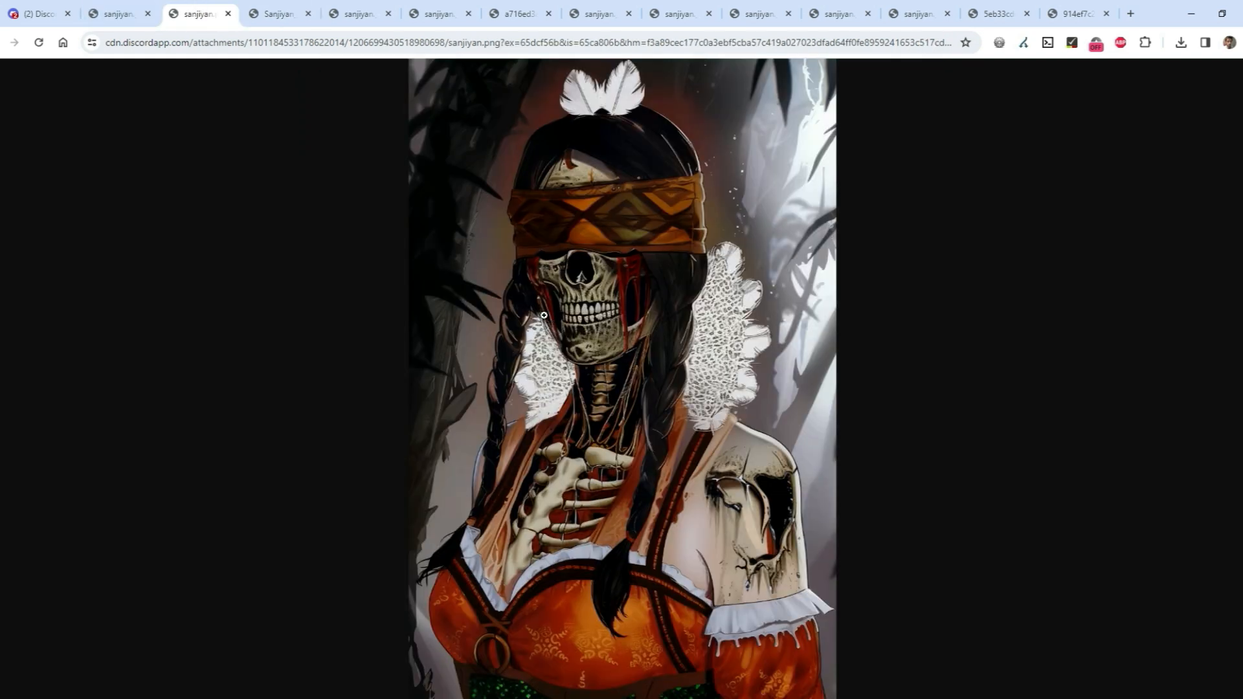
Examine the skeleton portrait's face and lace collar at full size, and compare it with the red-blindfold lich and the original portrait
click(638, 223)
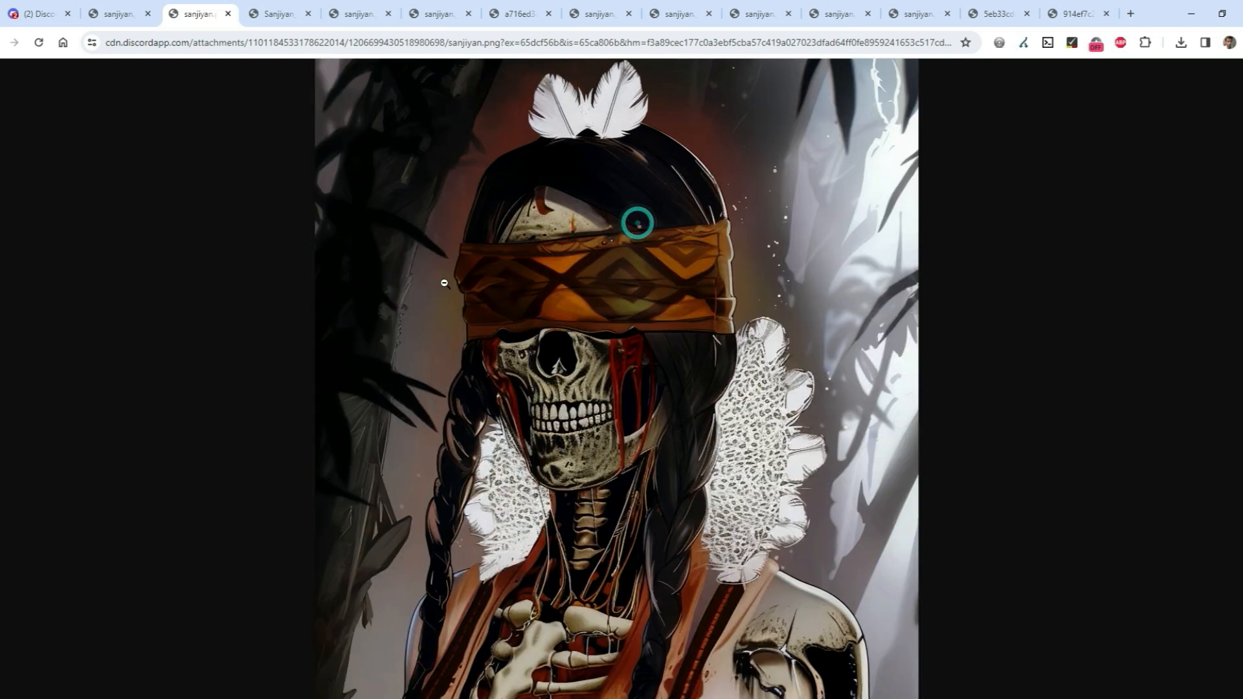
click(638, 294)
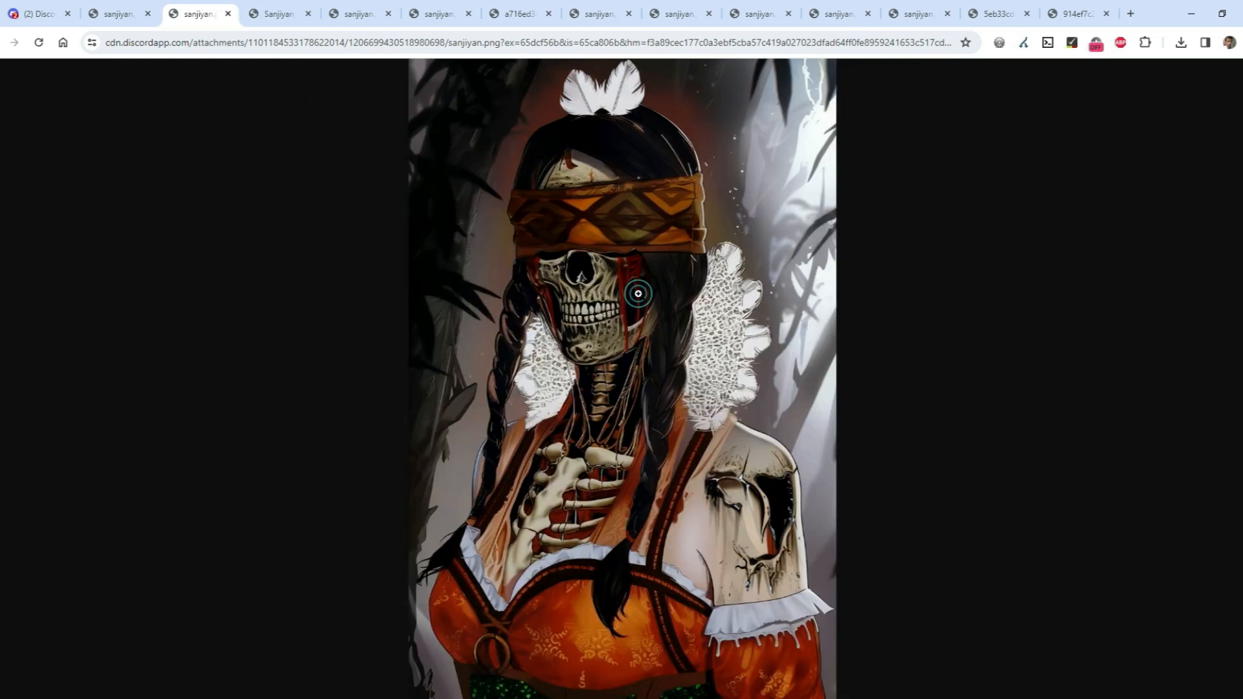
click(735, 398)
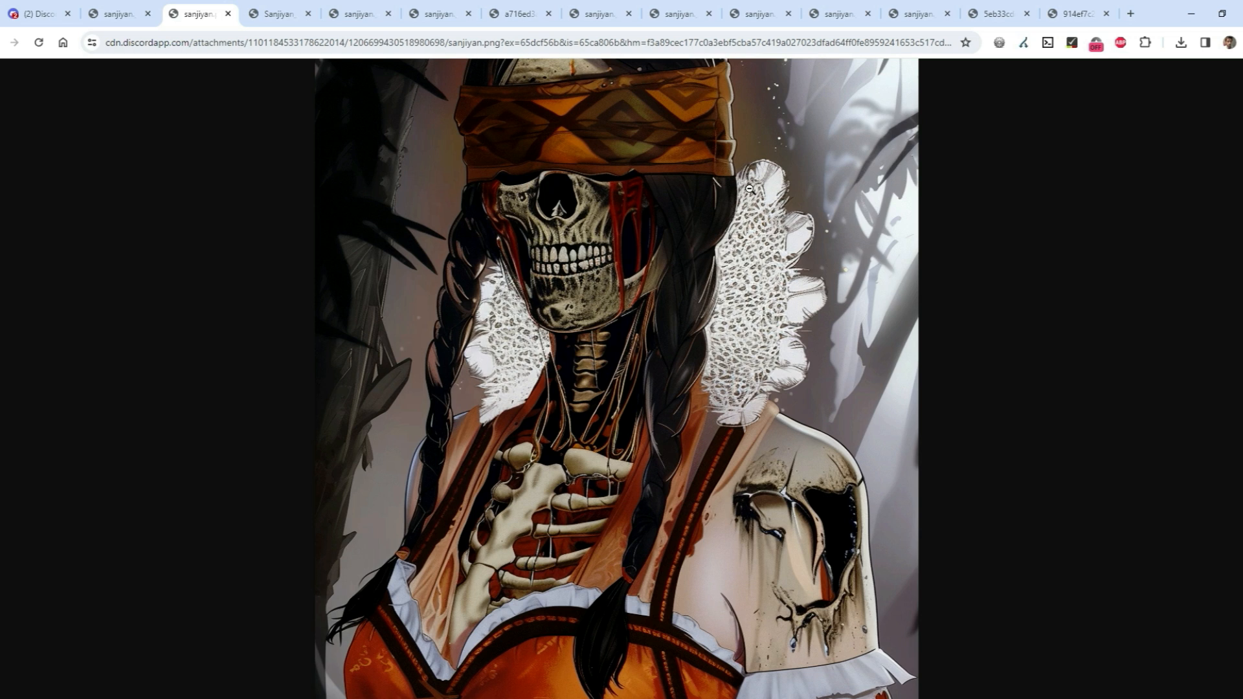
key(ctrl+Tab)
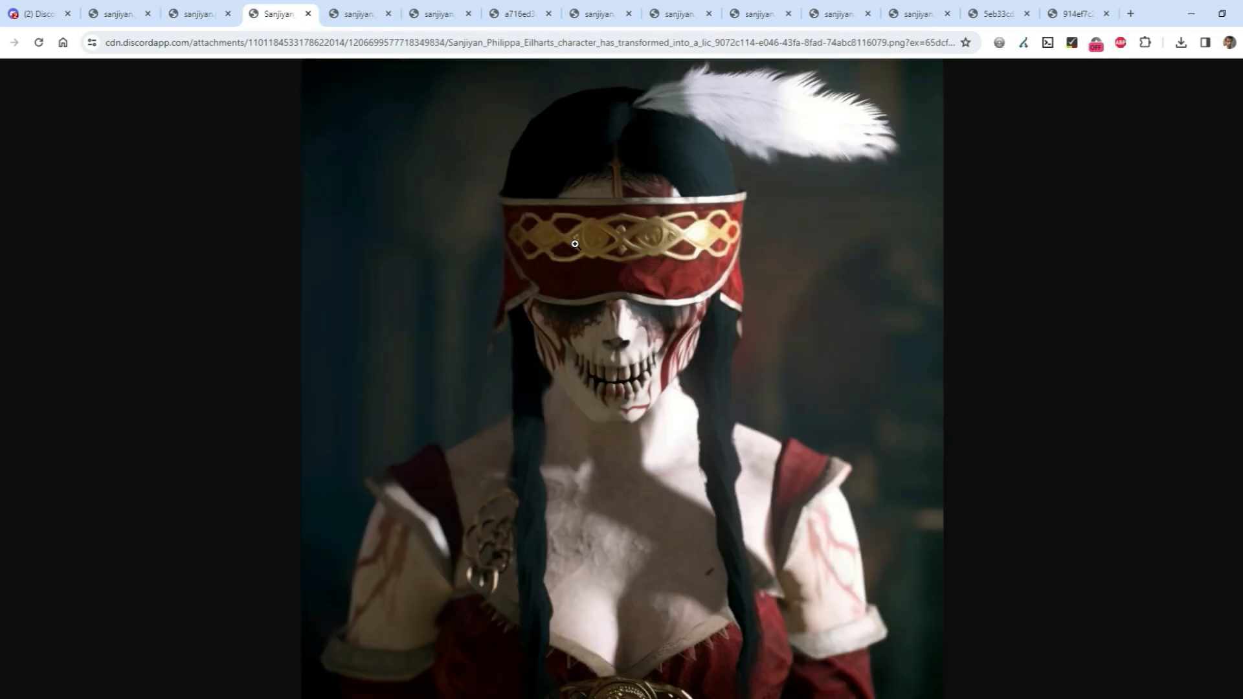
key(ctrl+shift+Tab)
click(708, 411)
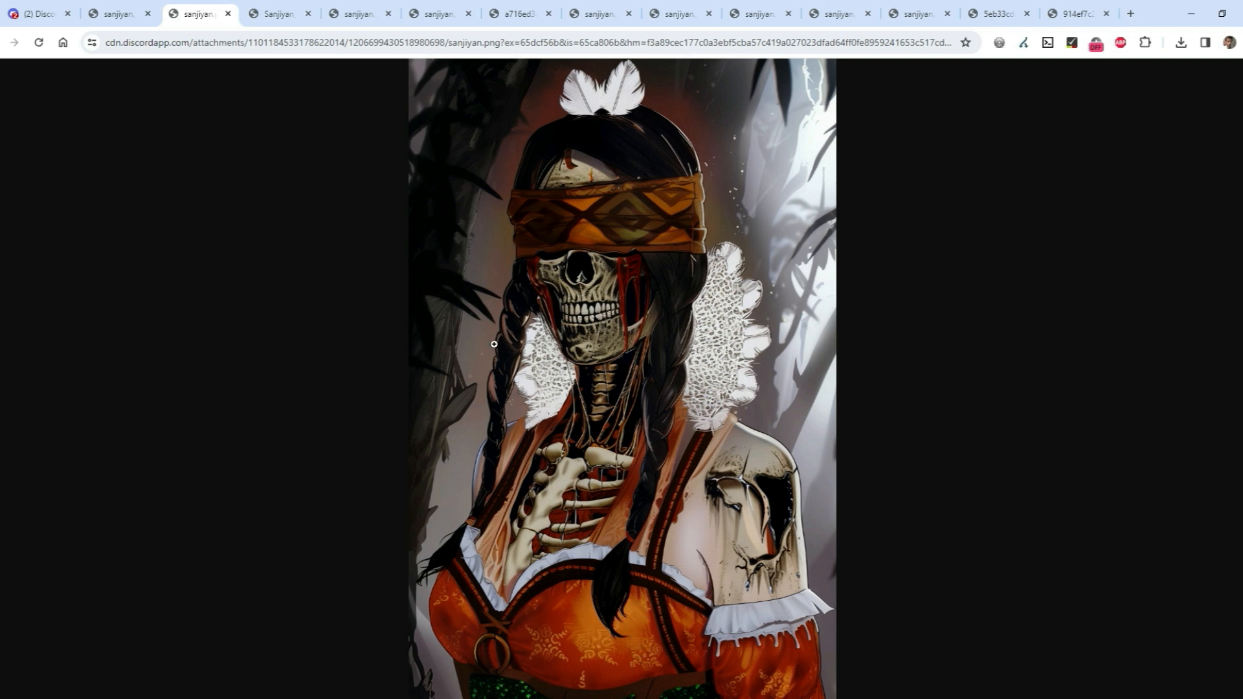
click(106, 6)
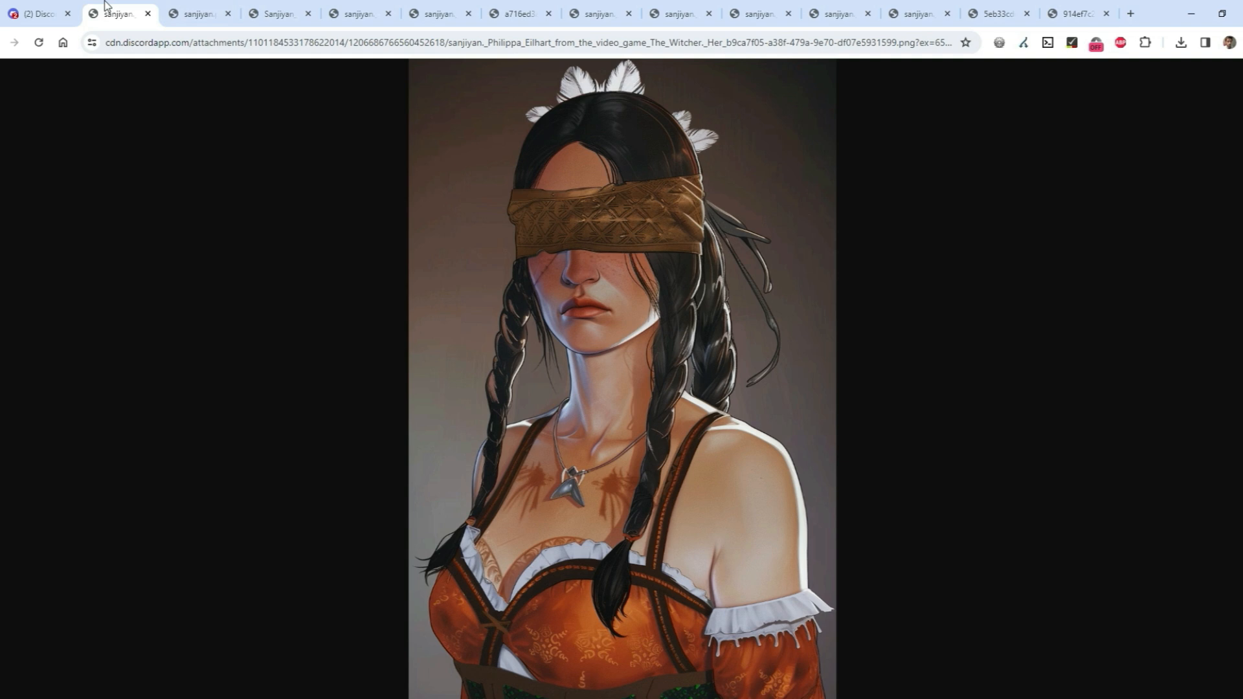
click(196, 11)
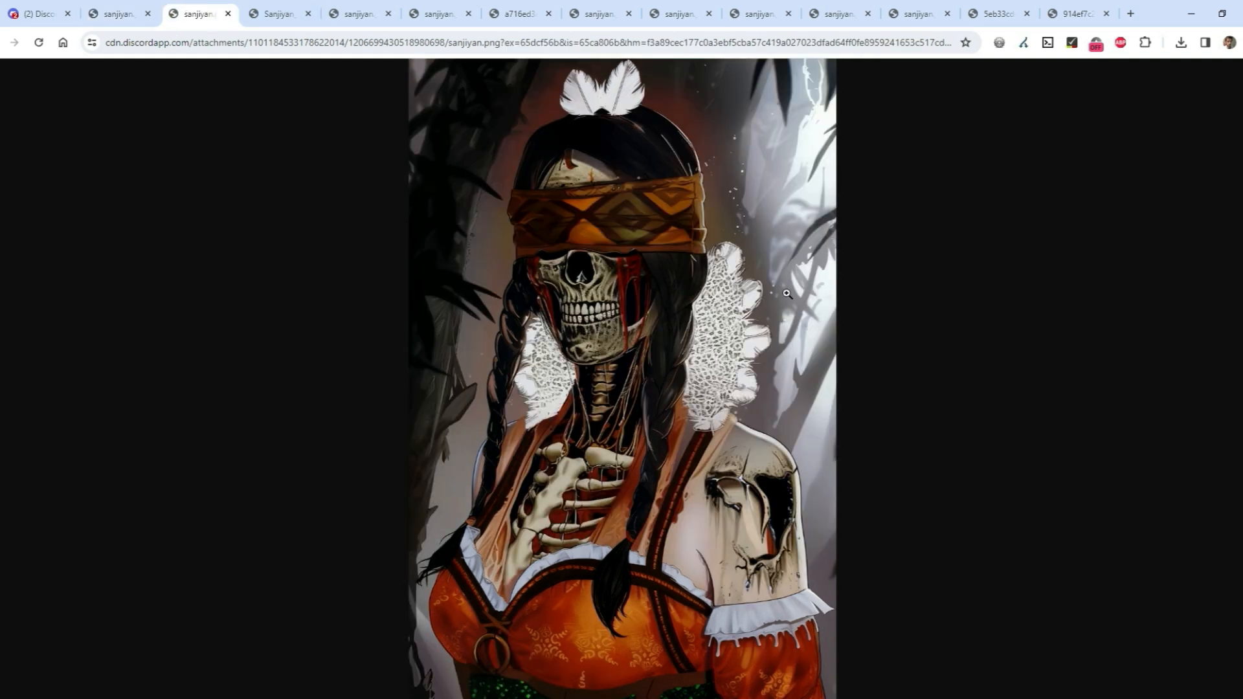